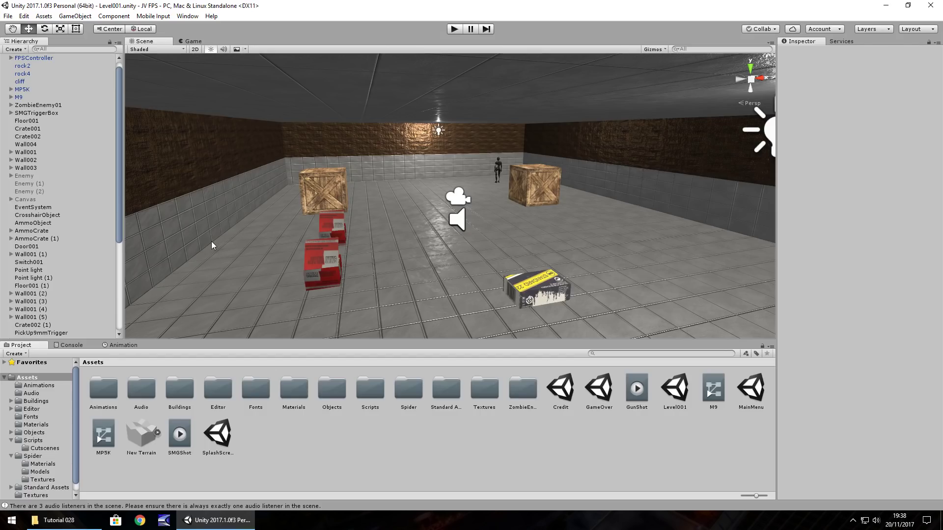
Activate the Canvas object and deactivate the CutCam1 and CutSceneObject objects in the level.
{"action": "left_click", "coordinate": [21, 200]}
{"action": "left_click", "coordinate": [801, 52]}
{"action": "scroll", "coordinate": [44, 211], "scroll_direction": "down", "scroll_amount": 6}
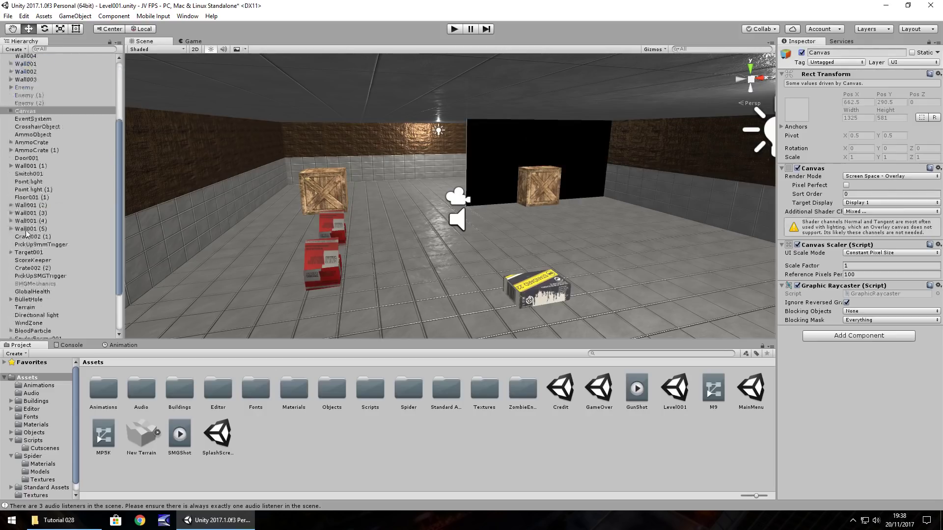
{"action": "left_click", "coordinate": [27, 319]}
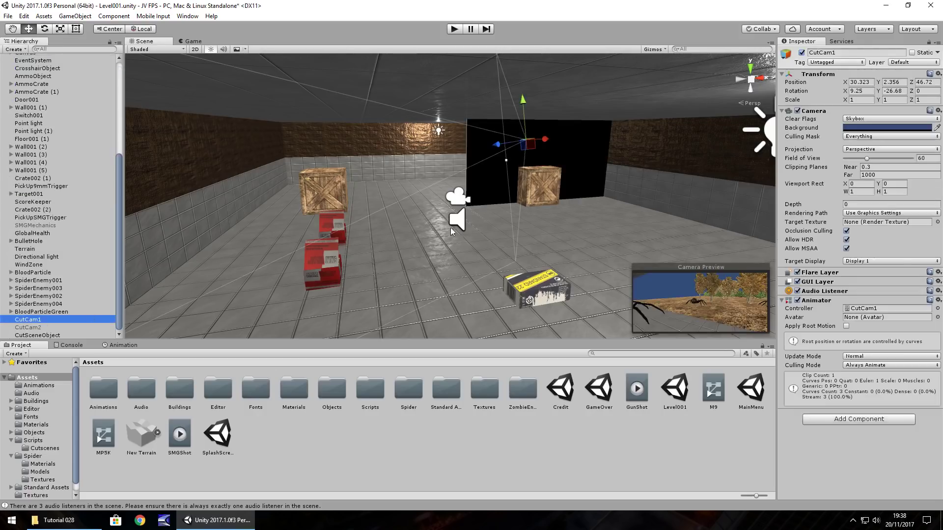
{"action": "left_click", "coordinate": [803, 53]}
{"action": "left_click", "coordinate": [27, 336]}
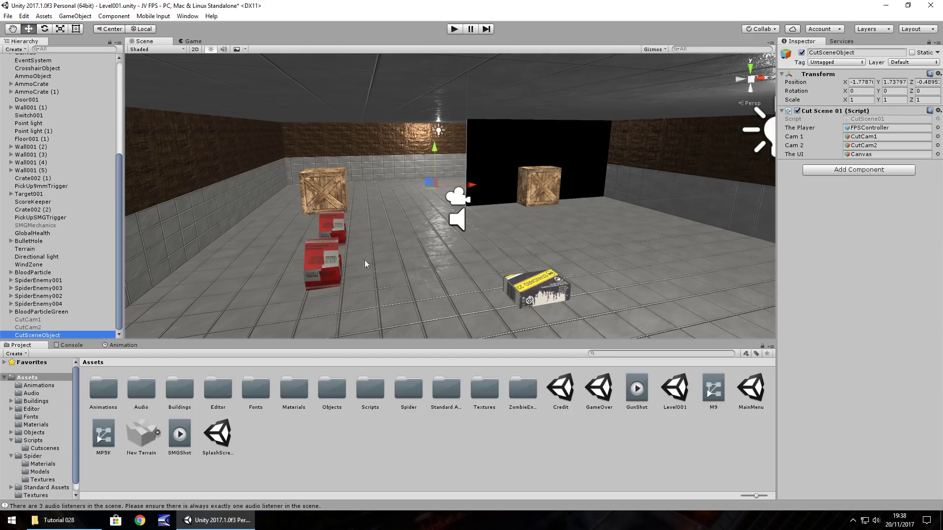
{"action": "left_click", "coordinate": [802, 52]}
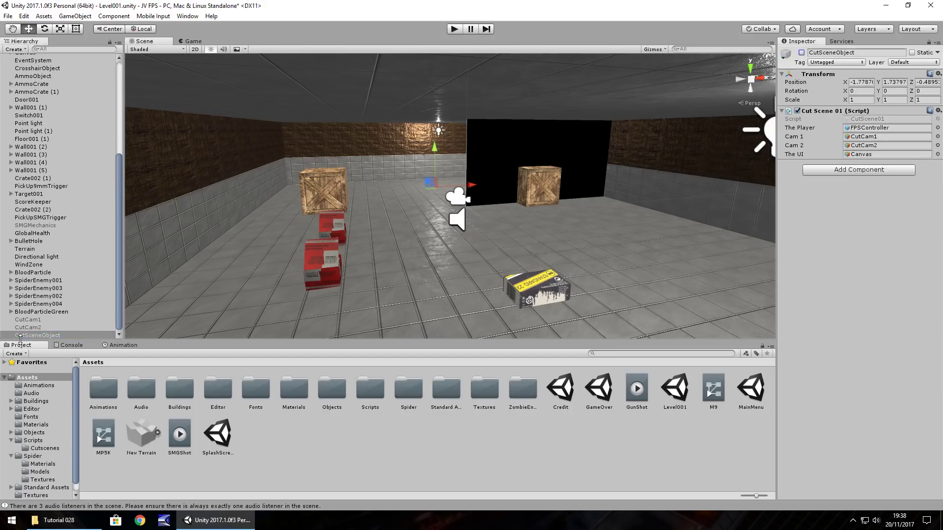
Add a new Camera as a child of the FPSController object.
{"action": "scroll", "coordinate": [49, 73], "scroll_direction": "up", "scroll_amount": 6}
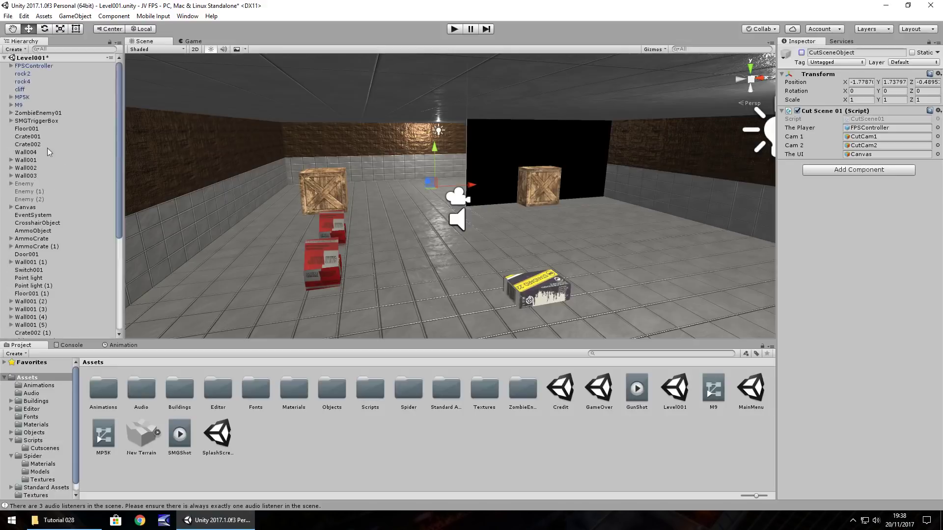
{"action": "left_click", "coordinate": [32, 66]}
{"action": "right_click_drag", "start_coordinate": [274, 185], "coordinate": [253, 268]}
{"action": "left_click_drag", "start_coordinate": [221, 278], "coordinate": [620, 175]}
{"action": "right_click_drag", "start_coordinate": [620, 175], "coordinate": [604, 262]}
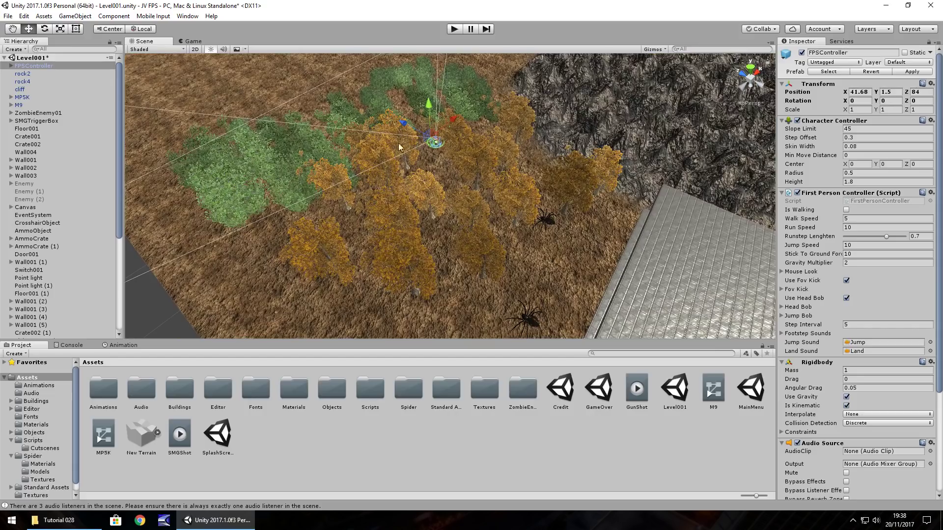
{"action": "right_click", "coordinate": [22, 67]}
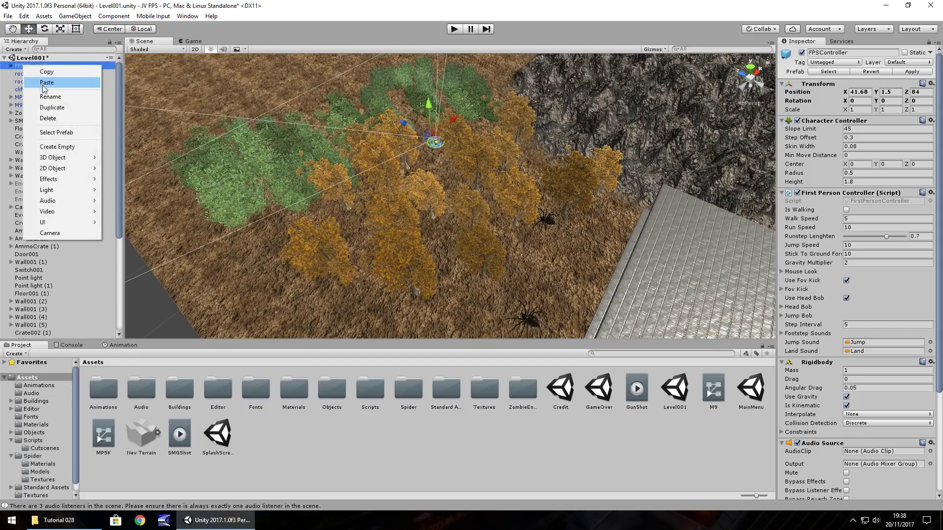
{"action": "left_click", "coordinate": [50, 233]}
Raise the new camera above the player to a Y position of about 25.4 and set its X rotation to 90.
{"action": "left_click_drag", "start_coordinate": [438, 116], "coordinate": [431, 34]}
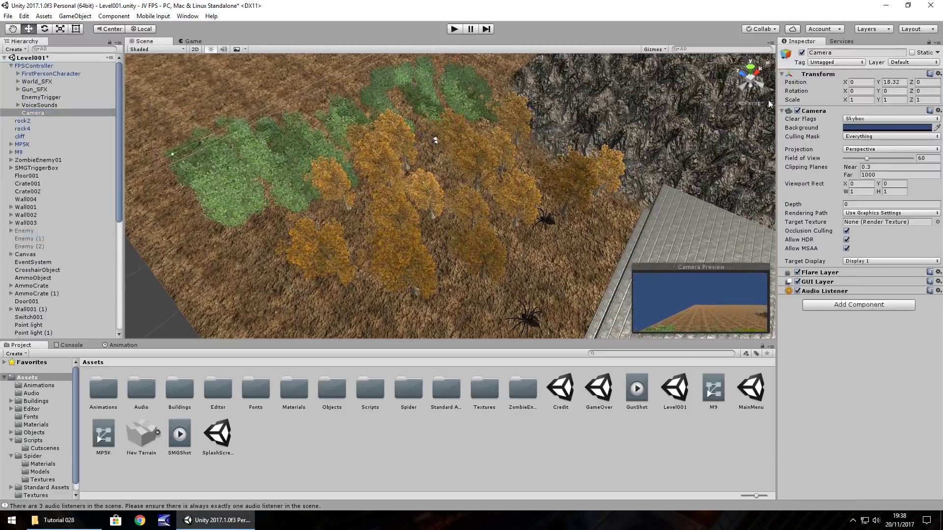
{"action": "left_click", "coordinate": [858, 91]}
{"action": "type", "text": "90"}
{"action": "key", "text": "Return"}
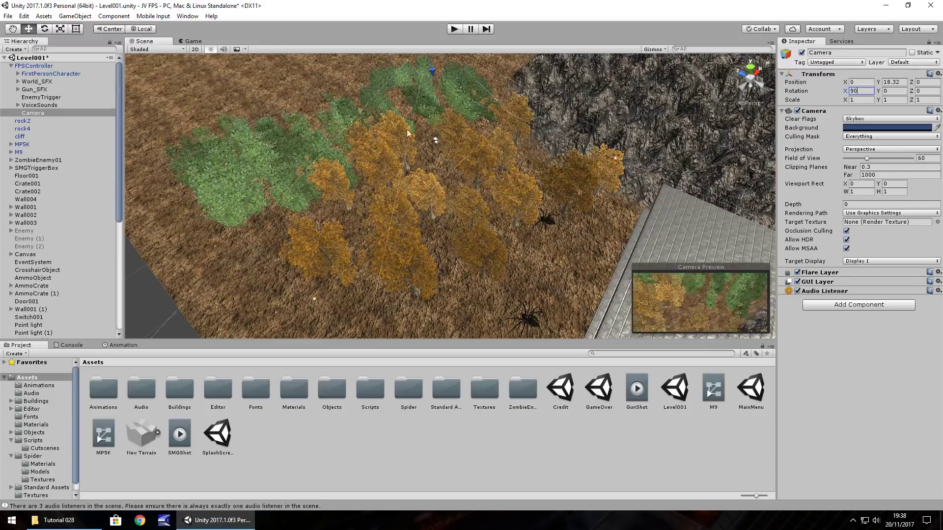
{"action": "right_click_drag", "start_coordinate": [294, 178], "coordinate": [378, 129]}
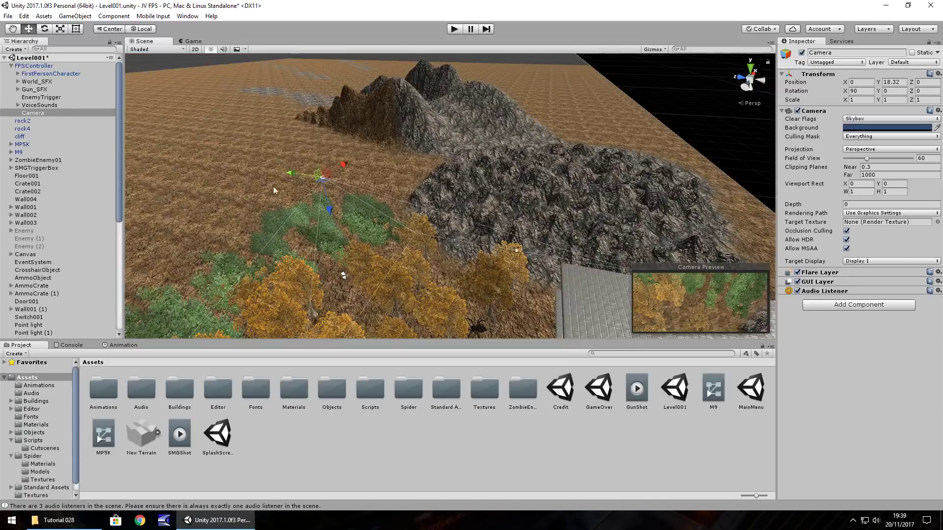
{"action": "left_click_drag", "start_coordinate": [329, 212], "coordinate": [336, 164]}
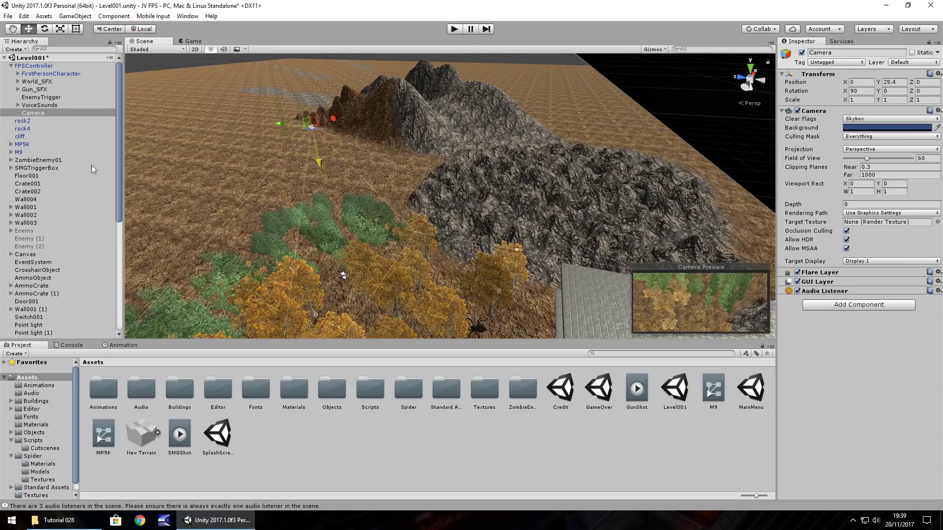
Rename the camera under FPSController to MiniCam.
{"action": "right_click", "coordinate": [41, 114]}
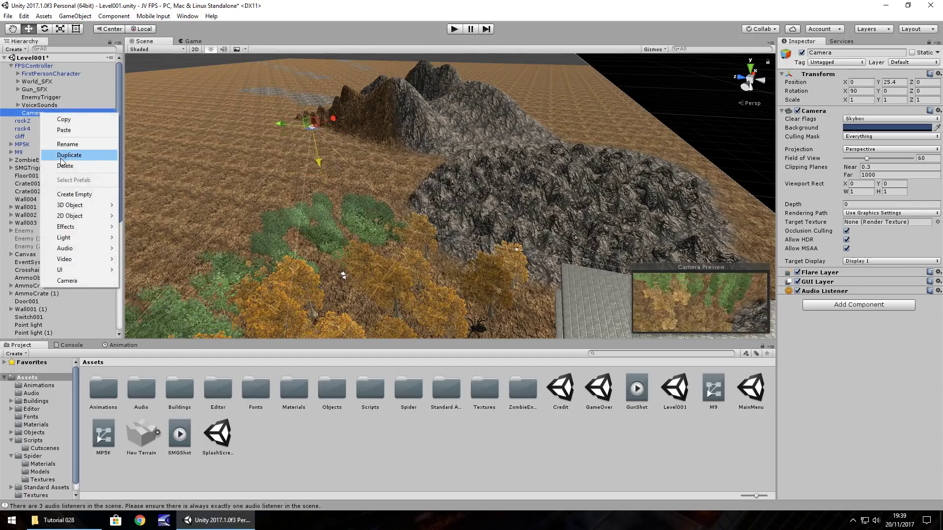
{"action": "left_click", "coordinate": [71, 144]}
{"action": "type", "text": "Min"}
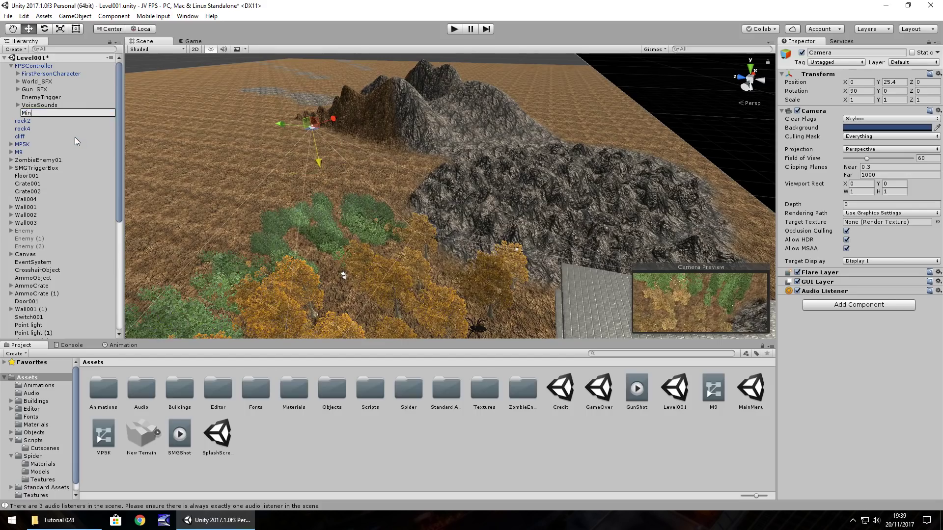
{"action": "type", "text": "iCam"}
{"action": "key", "text": "Return"}
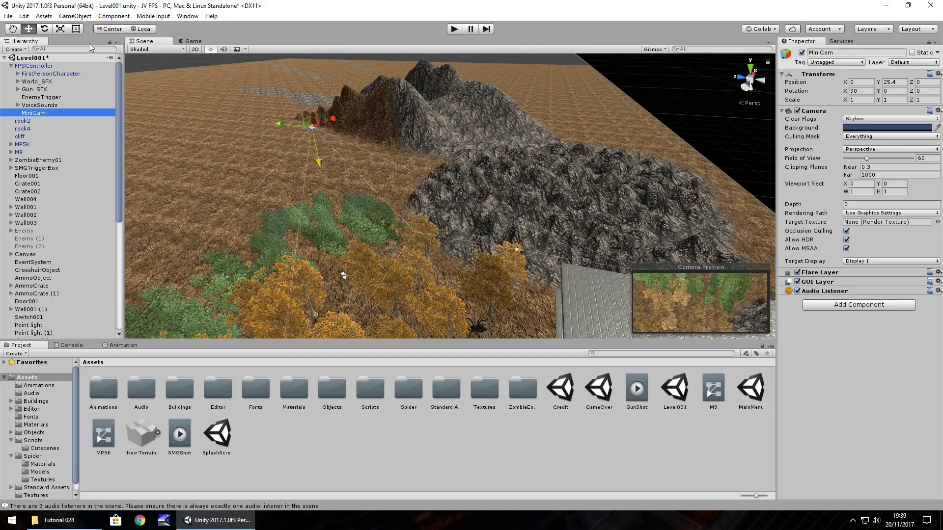
Add a UI Raw Image to the Canvas.
{"action": "left_click", "coordinate": [75, 15]}
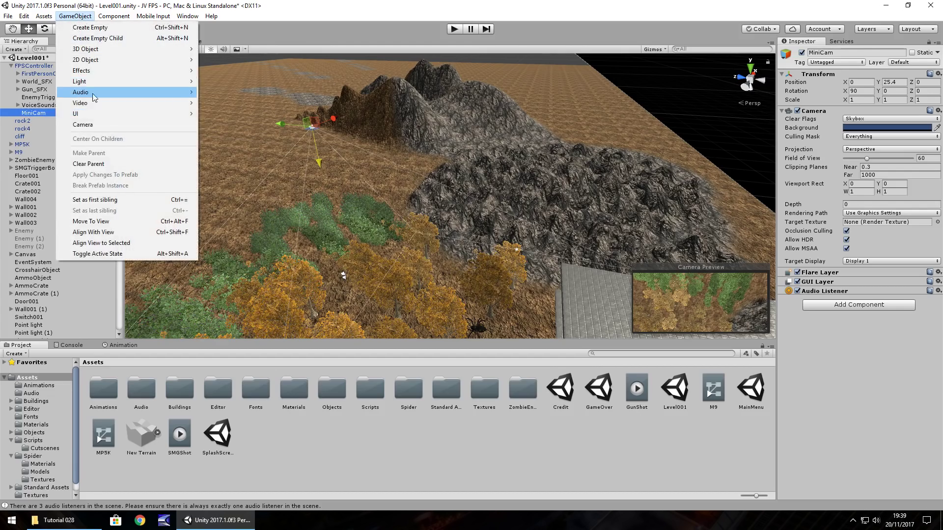
{"action": "mouse_move", "coordinate": [95, 113]}
{"action": "left_click", "coordinate": [235, 134]}
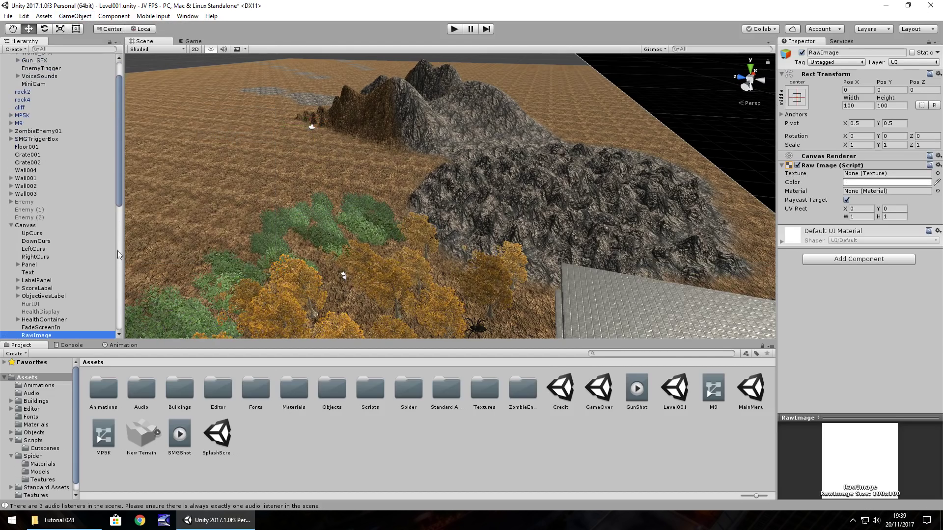
Anchor the RawImage to the bottom left and move it to about X 114, Y 107 near the canvas's lower-left corner.
{"action": "double_click", "coordinate": [36, 335]}
{"action": "right_click_drag", "start_coordinate": [478, 198], "coordinate": [342, 149]}
{"action": "scroll", "coordinate": [319, 162], "scroll_direction": "down", "scroll_amount": 5}
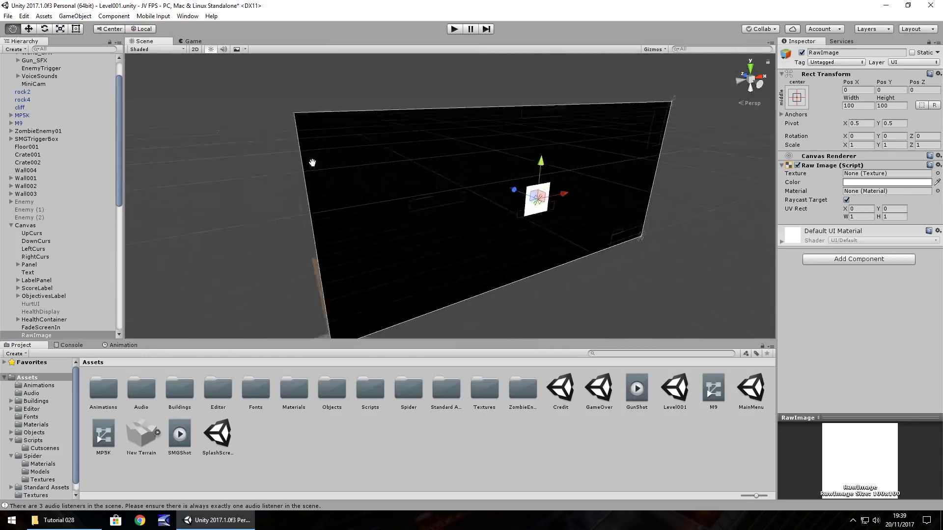
{"action": "middle_click_drag", "start_coordinate": [313, 163], "coordinate": [343, 151]}
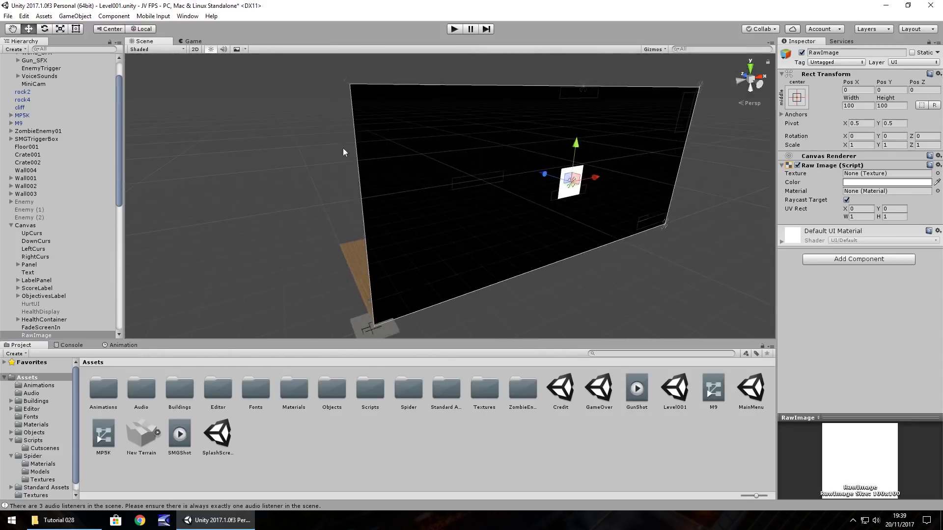
{"action": "left_click", "coordinate": [798, 99]}
{"action": "left_click", "coordinate": [830, 221]}
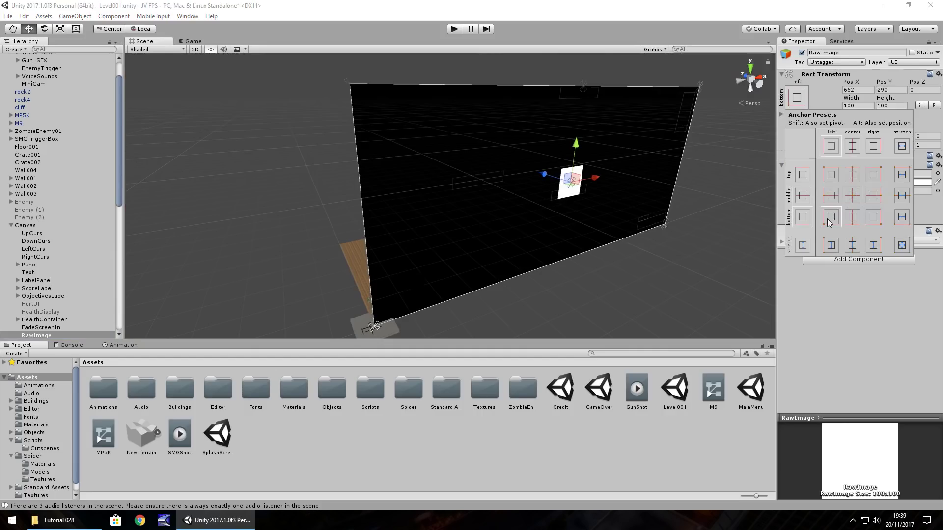
{"action": "left_click", "coordinate": [77, 33]}
{"action": "left_click_drag", "start_coordinate": [568, 182], "coordinate": [409, 276]}
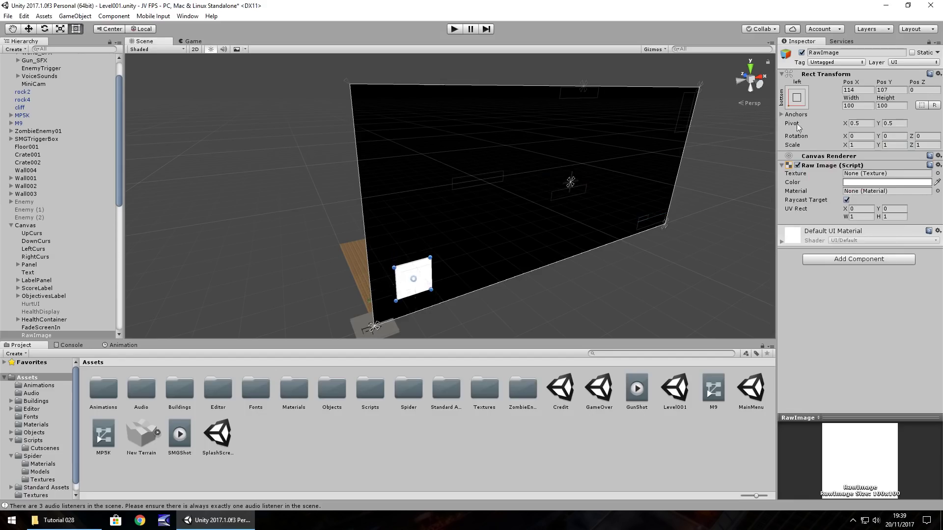
Set the RawImage's width and height to 200 and reposition it at about X 145, Y 140.5 inside the canvas corner.
{"action": "left_click", "coordinate": [855, 105]}
{"action": "type", "text": "1"}
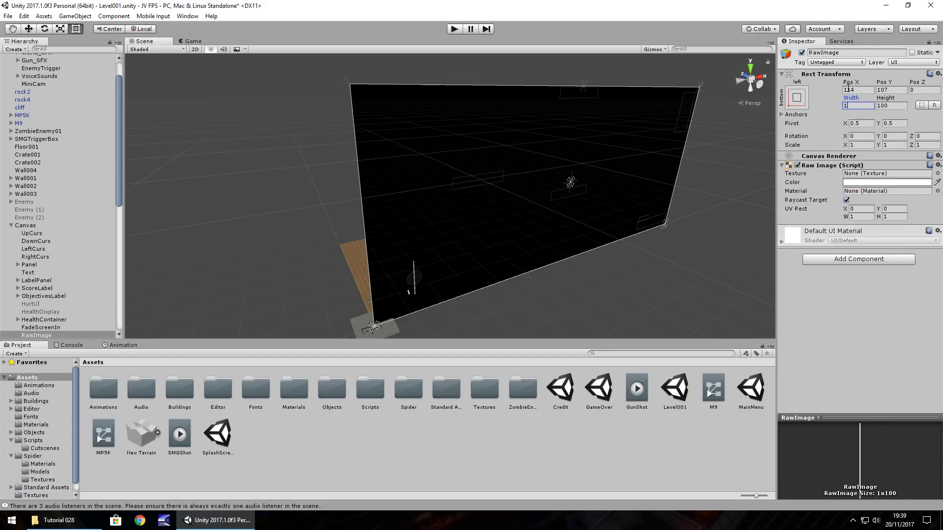
{"action": "key", "text": "BackSpace"}
{"action": "type", "text": "200"}
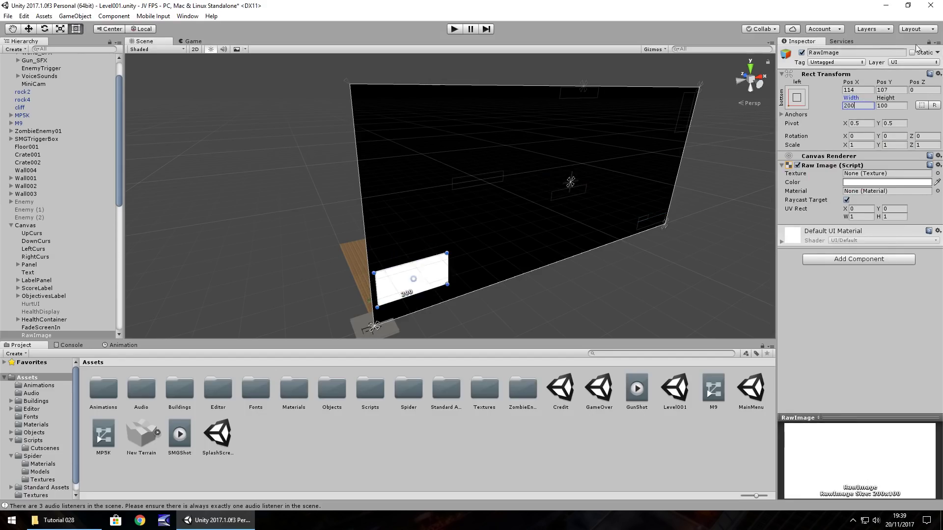
{"action": "left_click", "coordinate": [888, 106]}
{"action": "type", "text": "200"}
{"action": "left_click_drag", "start_coordinate": [429, 253], "coordinate": [446, 246]}
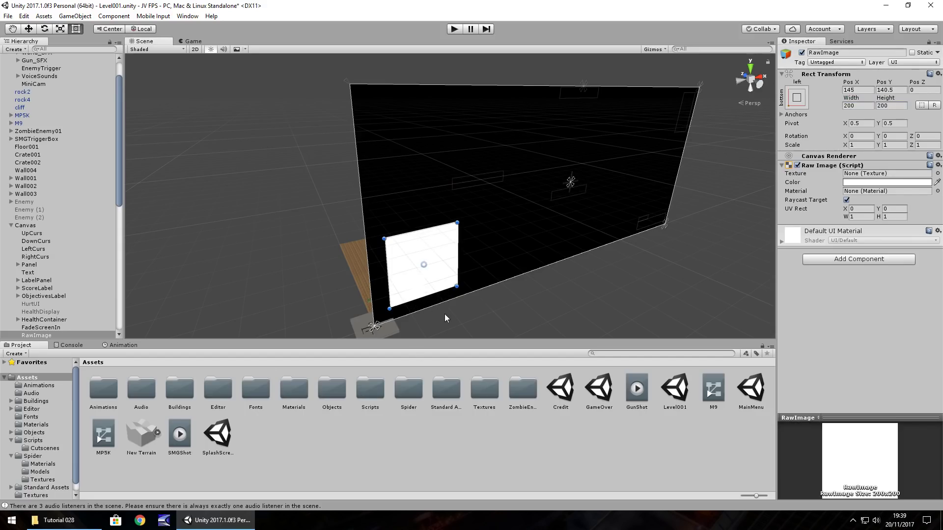
Create a Render Texture named MiniMapTex in the Textures folder.
{"action": "double_click", "coordinate": [487, 396]}
{"action": "right_click", "coordinate": [287, 438]}
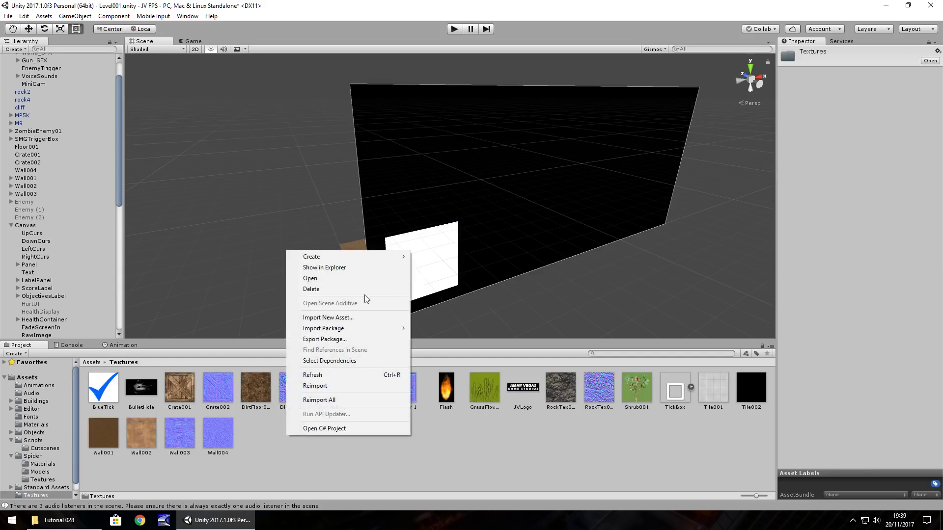
{"action": "mouse_move", "coordinate": [322, 259]}
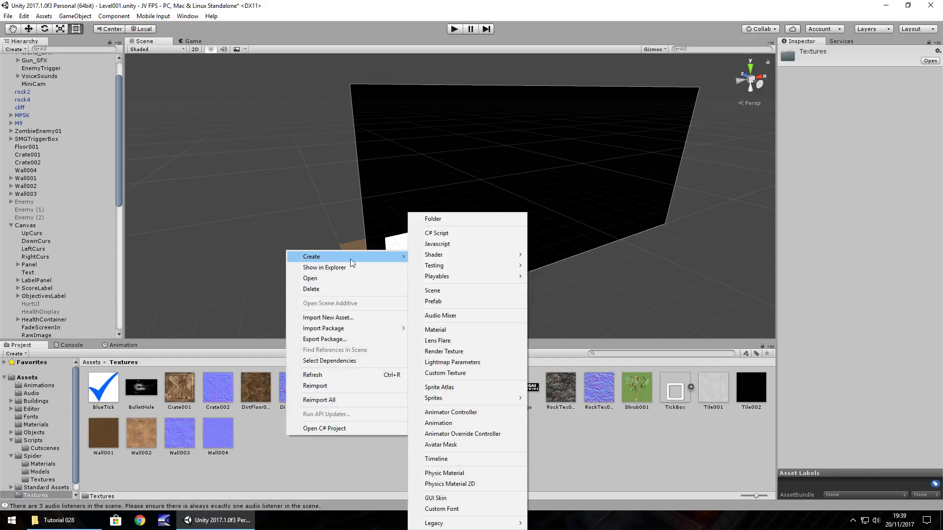
{"action": "left_click", "coordinate": [444, 352]}
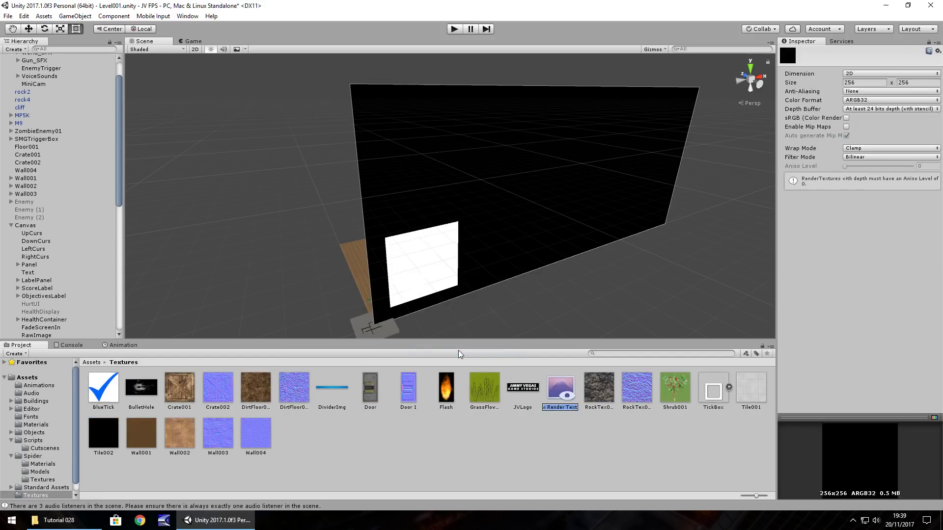
{"action": "type", "text": "MiniMapTex"}
{"action": "key", "text": "Return"}
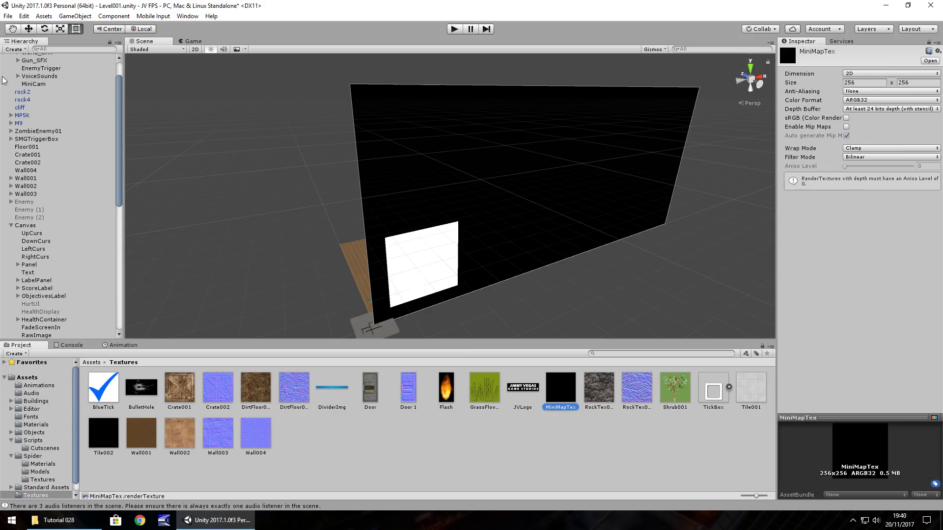
Assign MiniMapTex as MiniCam's target texture and as the RawImage's texture.
{"action": "left_click", "coordinate": [34, 84]}
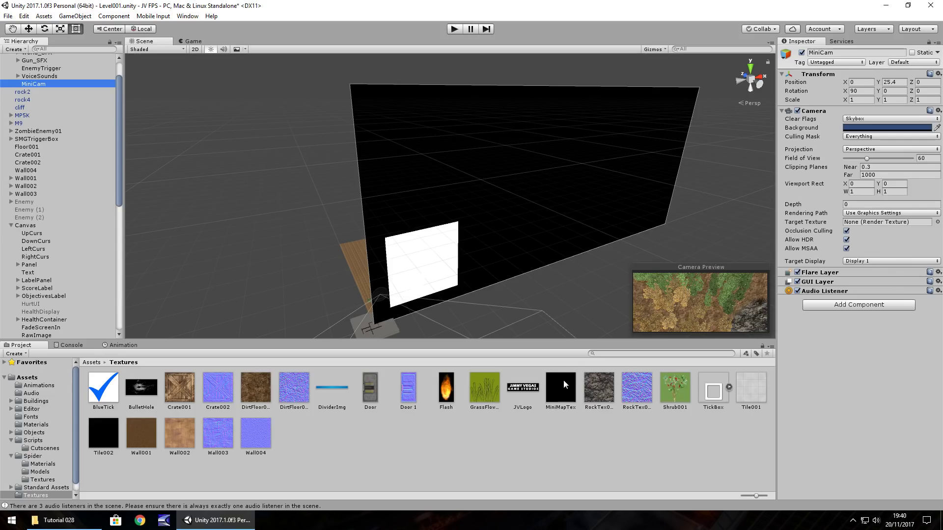
{"action": "left_click_drag", "start_coordinate": [562, 390], "coordinate": [883, 224]}
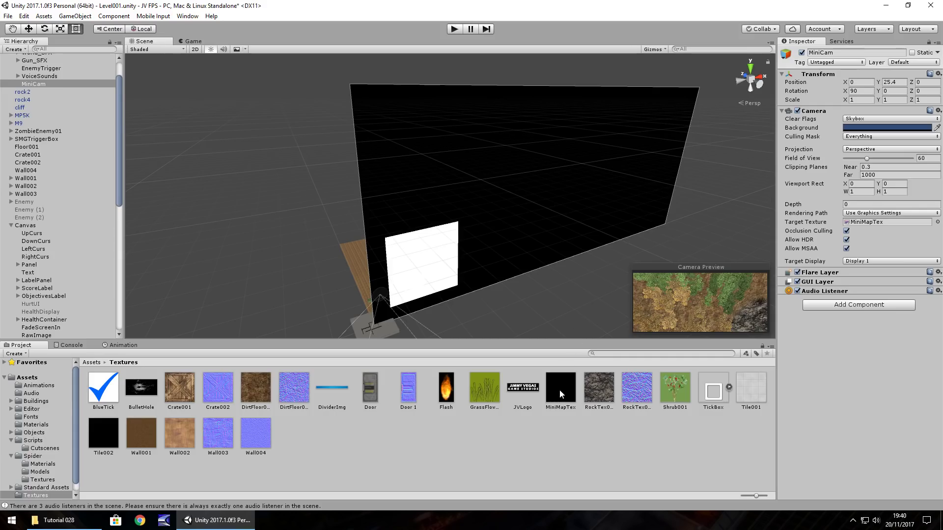
{"action": "scroll", "coordinate": [57, 196], "scroll_direction": "down", "scroll_amount": 5}
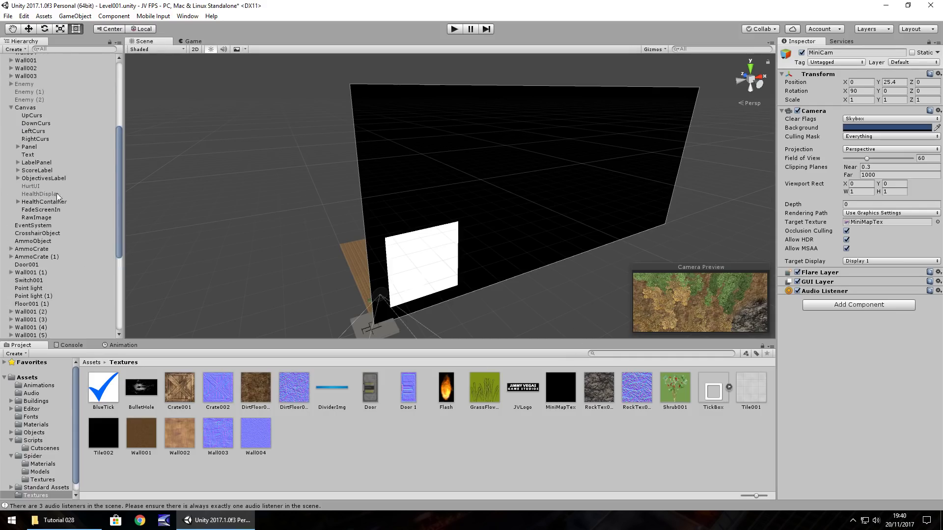
{"action": "left_click", "coordinate": [35, 219]}
{"action": "left_click_drag", "start_coordinate": [564, 399], "coordinate": [886, 175]}
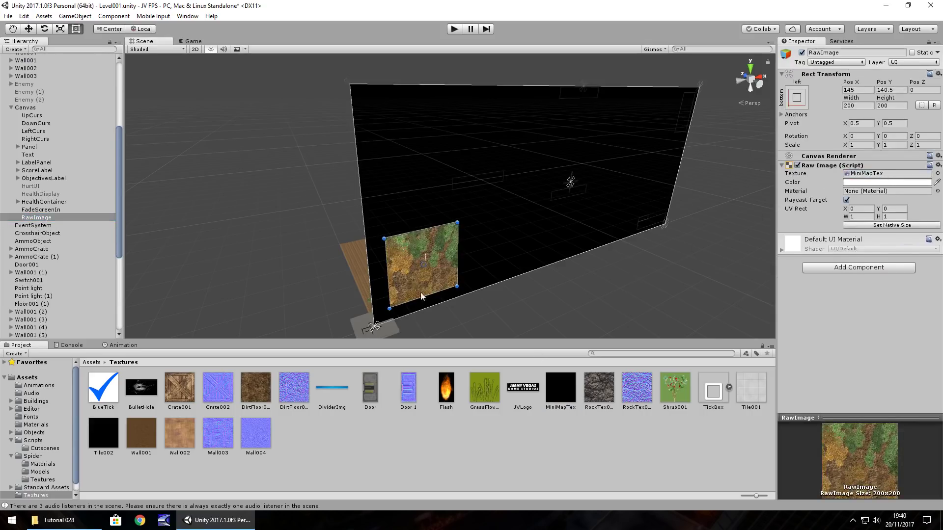
Play-test the level briefly to check the minimap in the game view, and stop the game.
{"action": "left_click", "coordinate": [455, 30]}
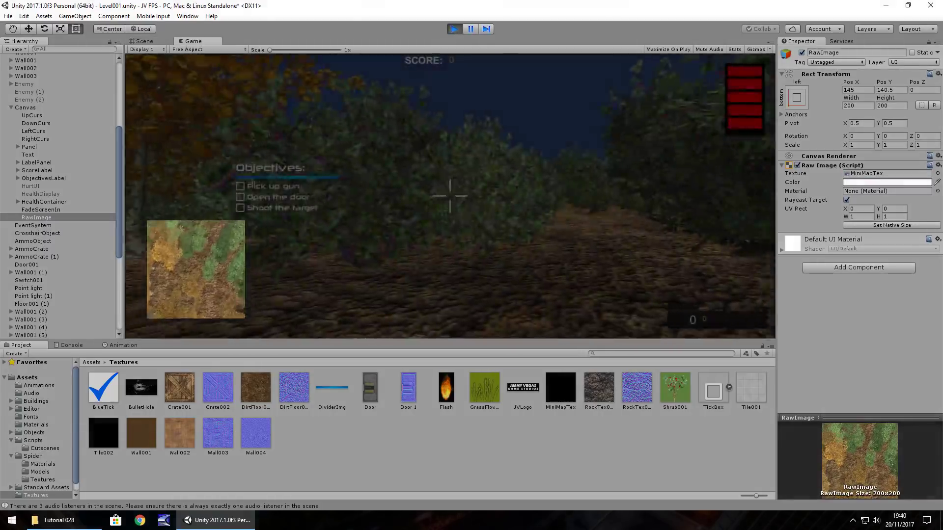
{"action": "key", "text": "ctrl+p"}
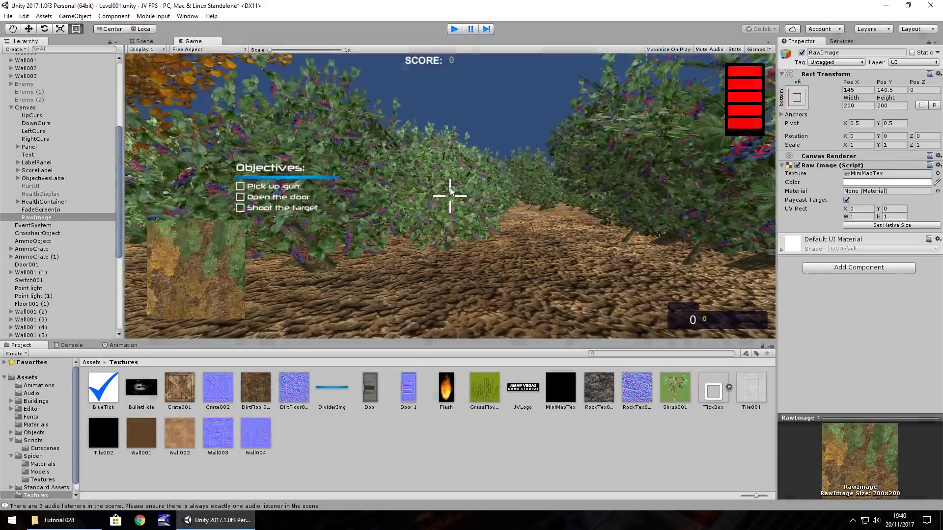
Rename the RawImage object under the Canvas to MiniMapRender.
{"action": "right_click", "coordinate": [59, 217]}
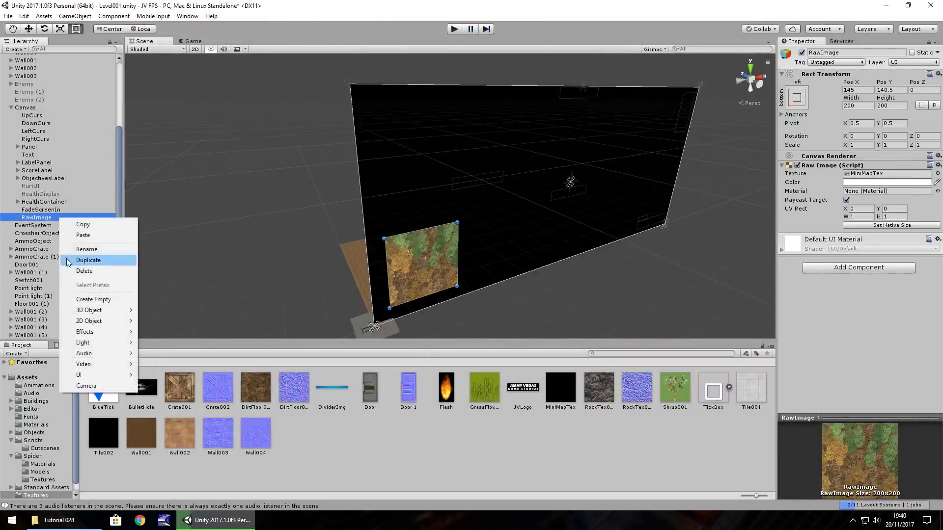
{"action": "left_click", "coordinate": [82, 251]}
{"action": "type", "text": "Min"}
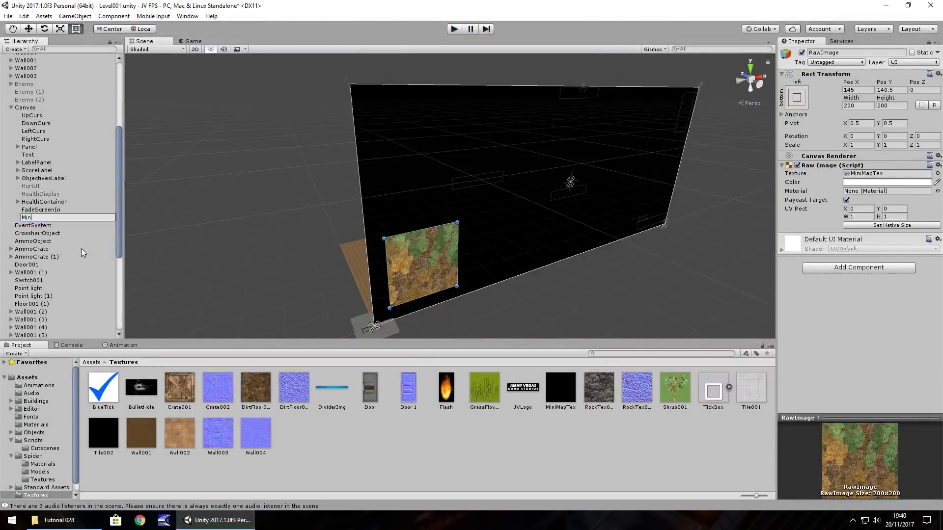
{"action": "type", "text": "iMapRender"}
{"action": "key", "text": "Return"}
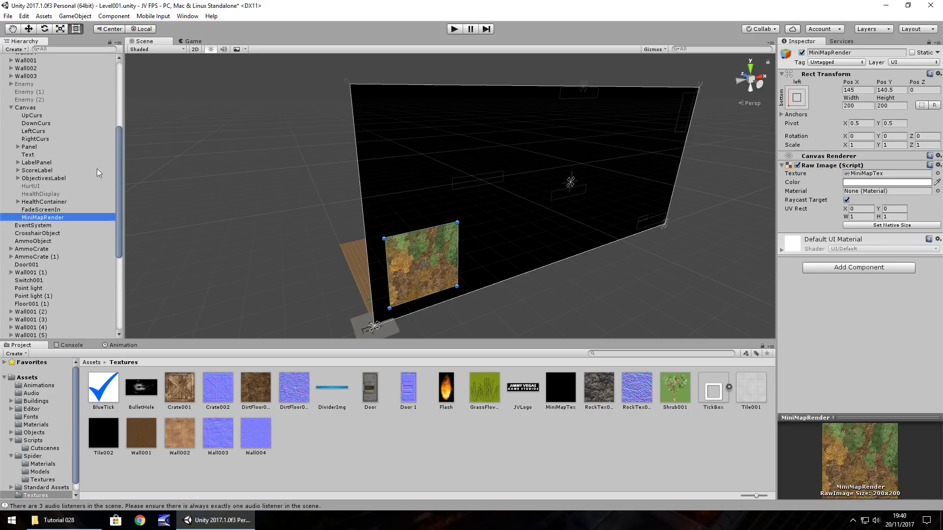
Add a UI Image from MiniMapRender and place it directly under the Canvas, just before MiniMapRender in the hierarchy.
{"action": "right_click", "coordinate": [37, 218]}
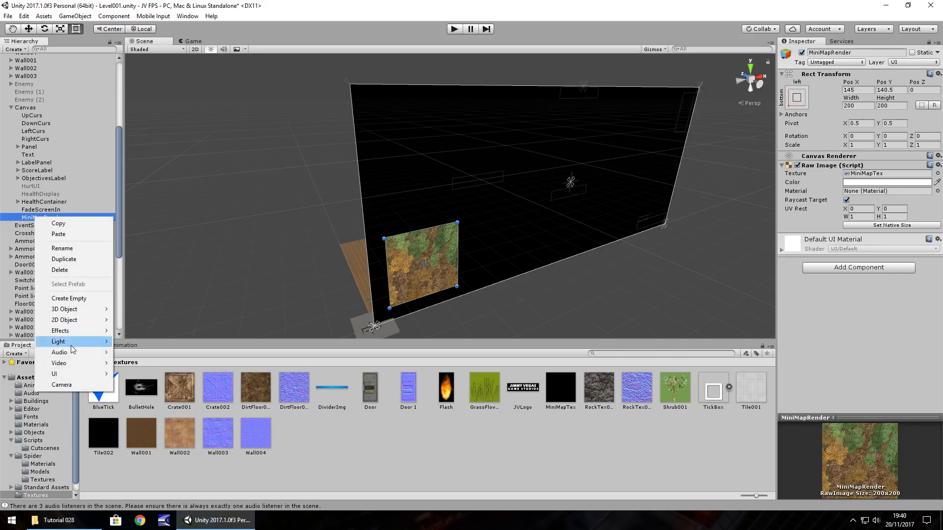
{"action": "mouse_move", "coordinate": [65, 376]}
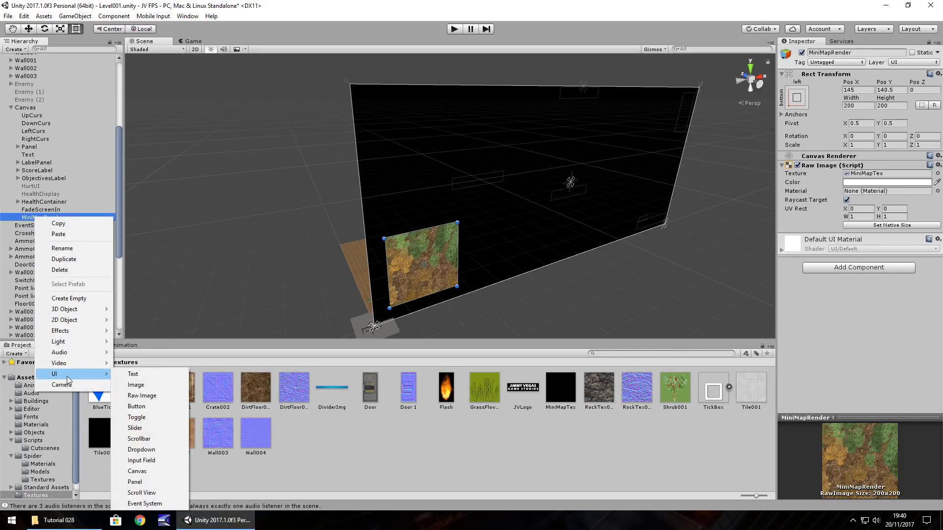
{"action": "left_click", "coordinate": [136, 385]}
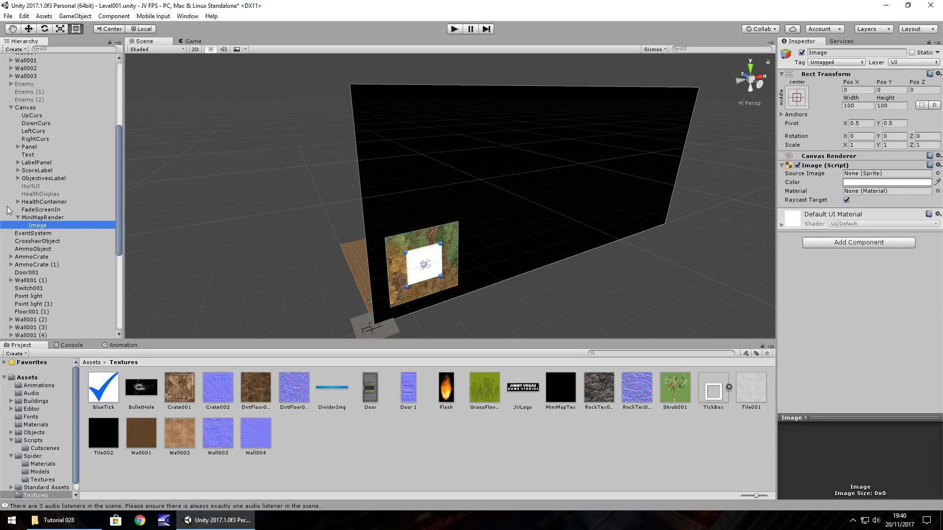
{"action": "left_click_drag", "start_coordinate": [38, 226], "coordinate": [37, 214]}
Set the new Image's width and height to 205.
{"action": "left_click", "coordinate": [865, 107]}
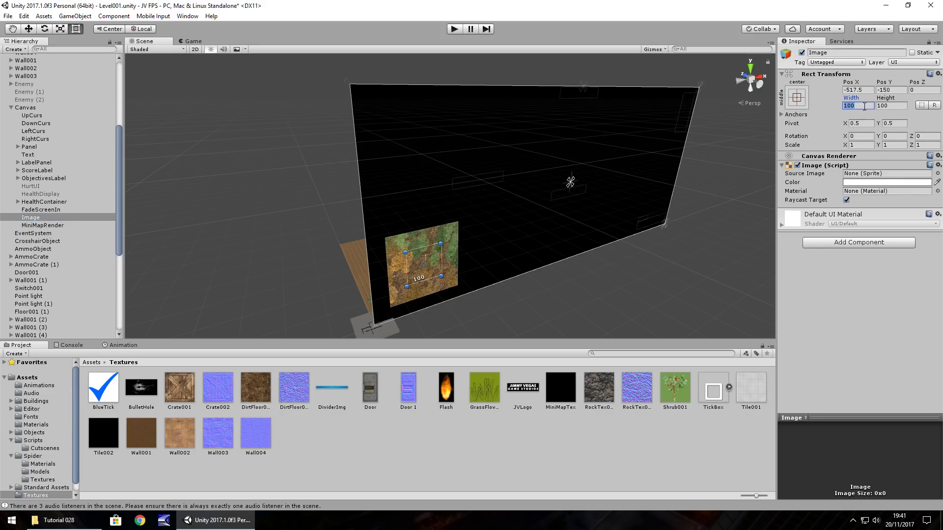
{"action": "type", "text": "205"}
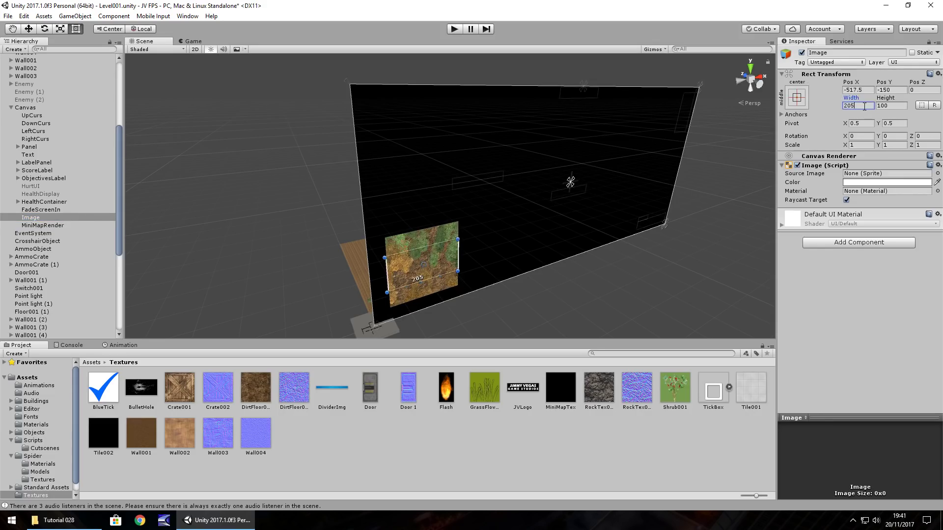
{"action": "left_click", "coordinate": [901, 107]}
{"action": "type", "text": "205"}
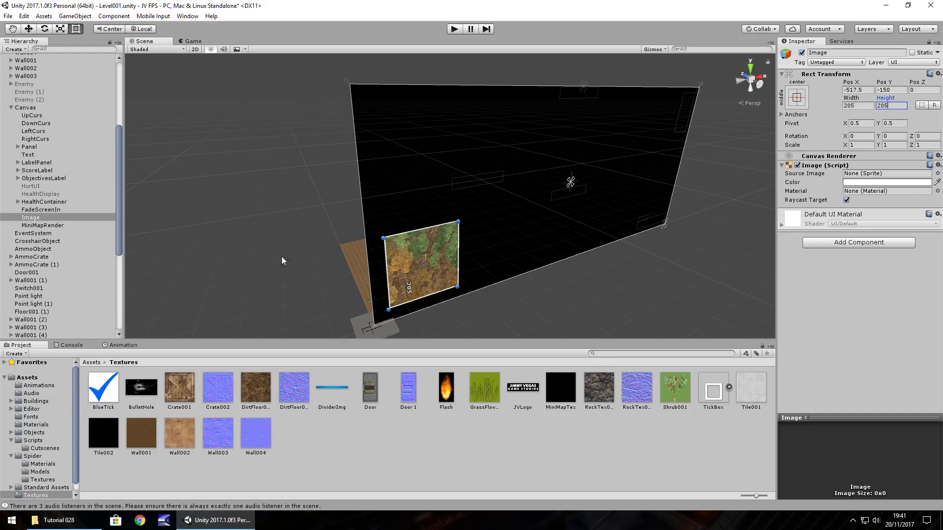
Import the CircleMap picture from the Tutorial 028 folder into the project's Textures folder.
{"action": "left_click", "coordinate": [67, 521]}
{"action": "left_click_drag", "start_coordinate": [110, 86], "coordinate": [216, 522]}
{"action": "left_click", "coordinate": [216, 523]}
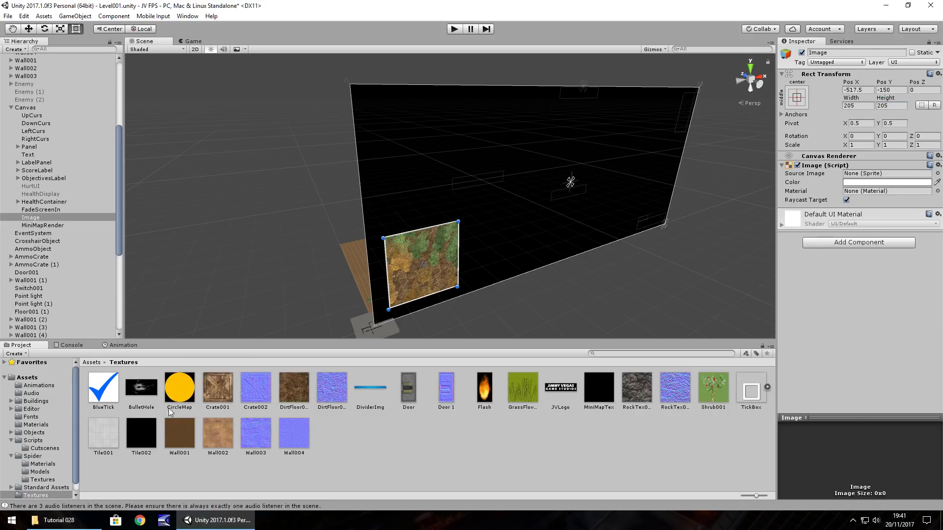
Change the CircleMap texture type to Sprite (2D and UI) and apply the import settings.
{"action": "left_click", "coordinate": [174, 392]}
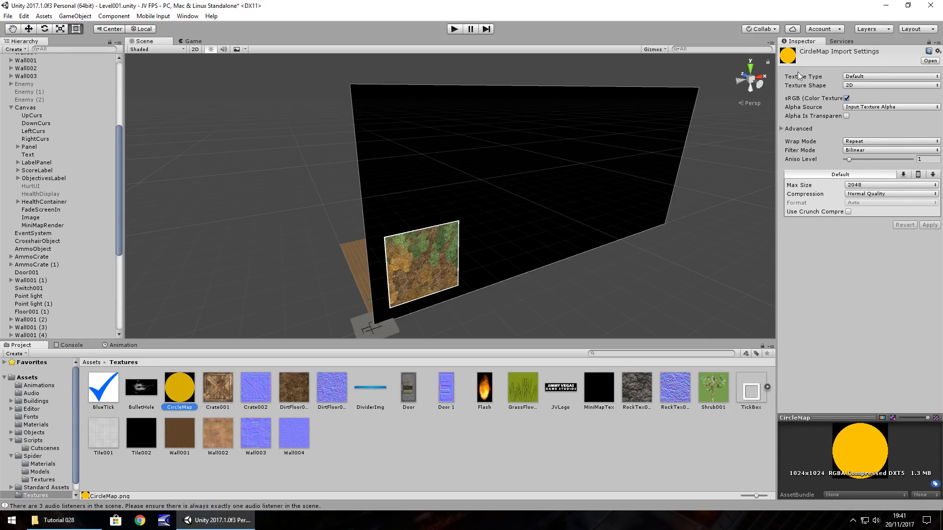
{"action": "left_click", "coordinate": [870, 77]}
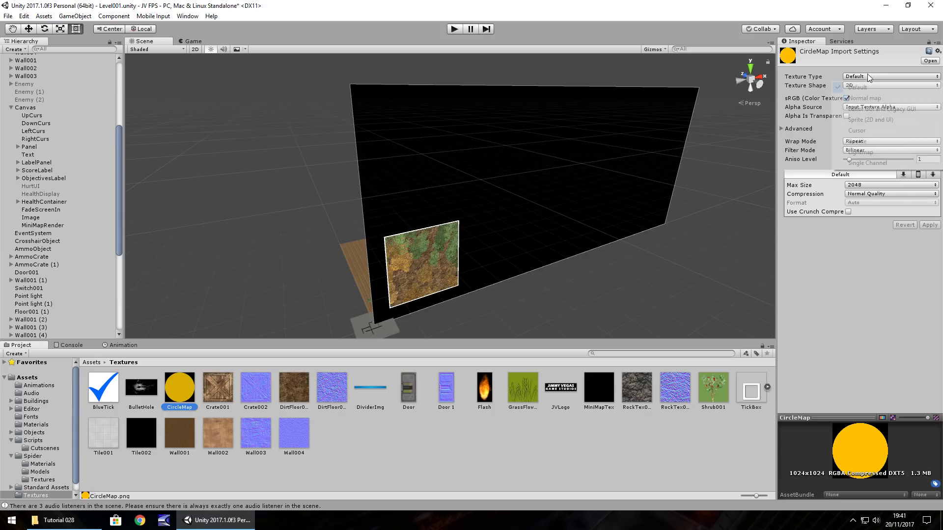
{"action": "left_click", "coordinate": [871, 119]}
{"action": "left_click", "coordinate": [930, 280]}
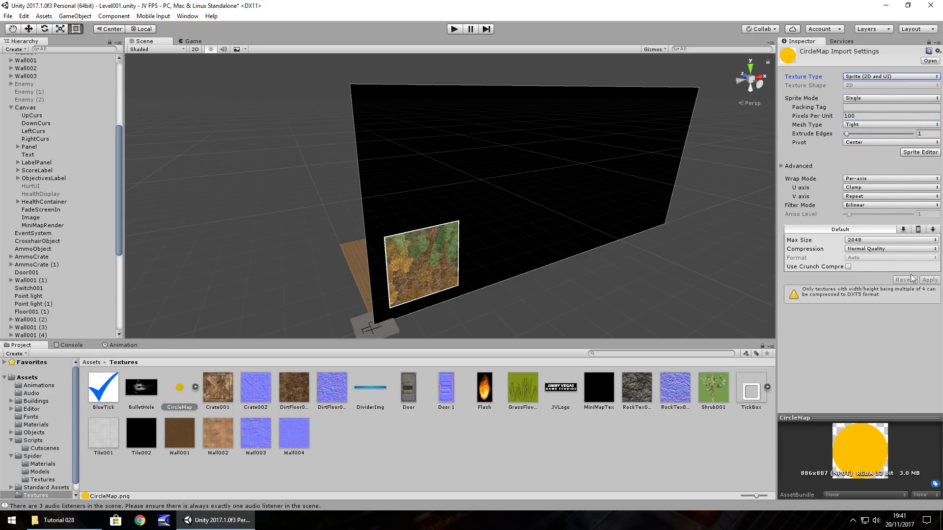
Assign CircleMap as the Image's source image and rename the object MiniMap.
{"action": "left_click", "coordinate": [30, 218]}
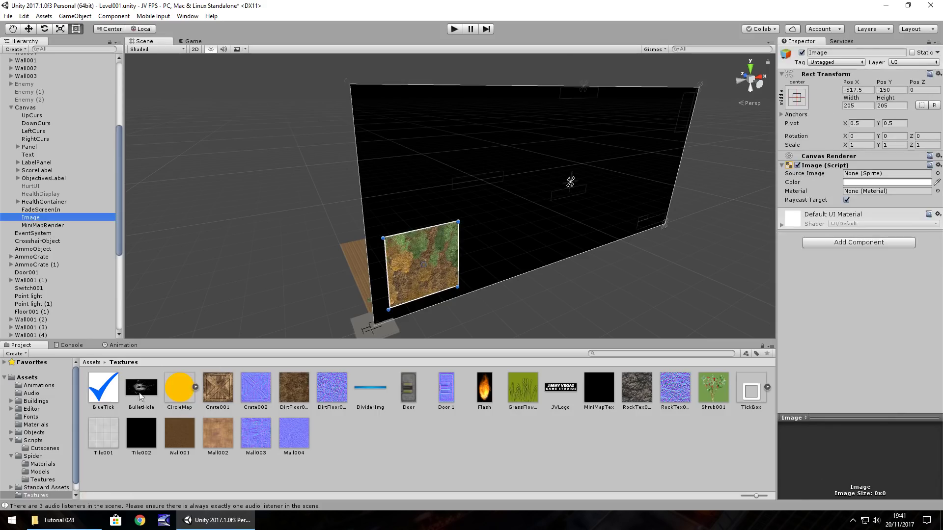
{"action": "left_click_drag", "start_coordinate": [180, 388], "coordinate": [879, 174]}
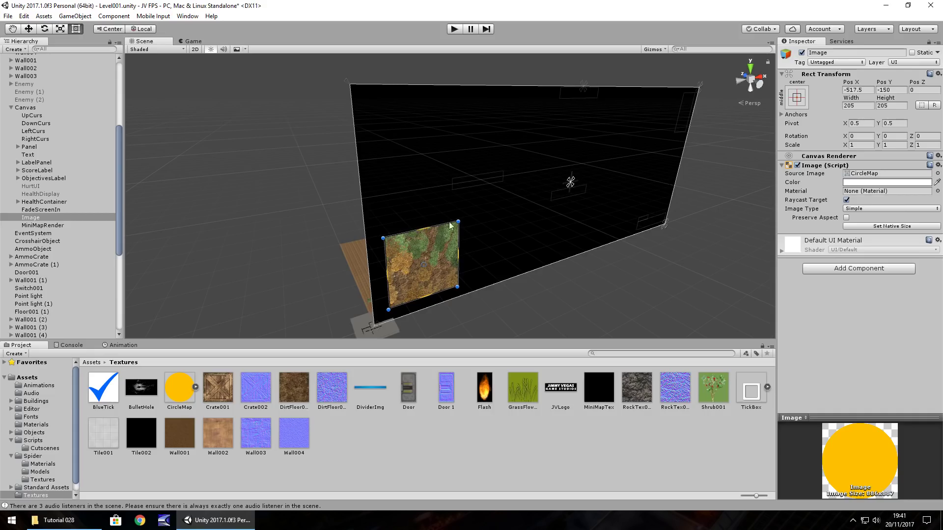
{"action": "right_click", "coordinate": [35, 217]}
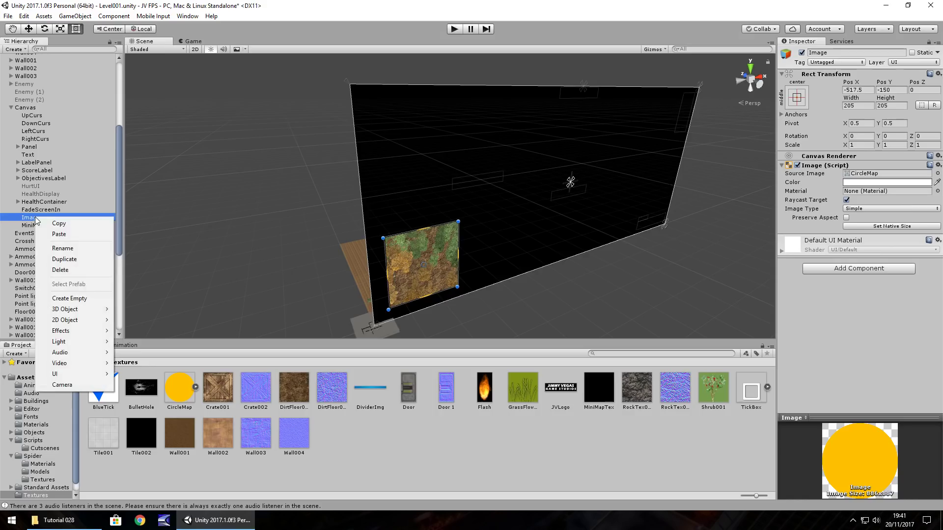
{"action": "left_click", "coordinate": [71, 249]}
{"action": "type", "text": "MiniMap"}
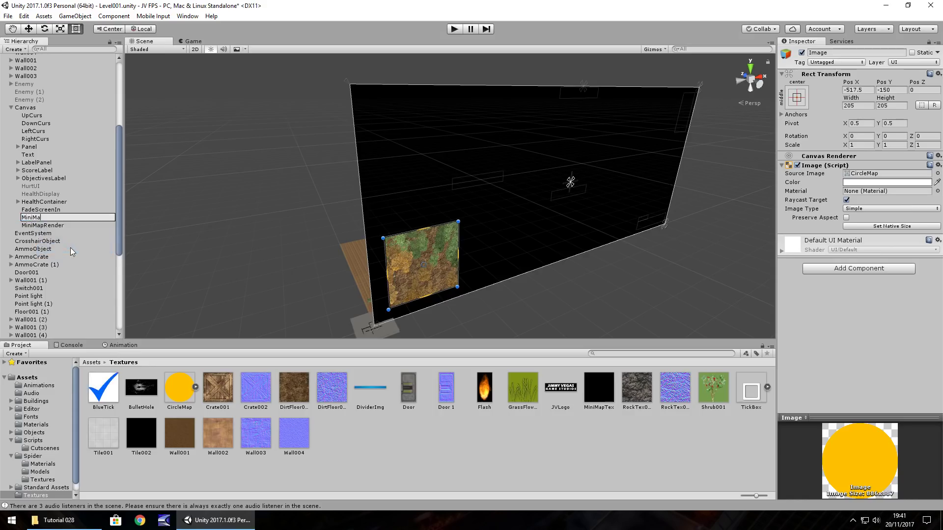
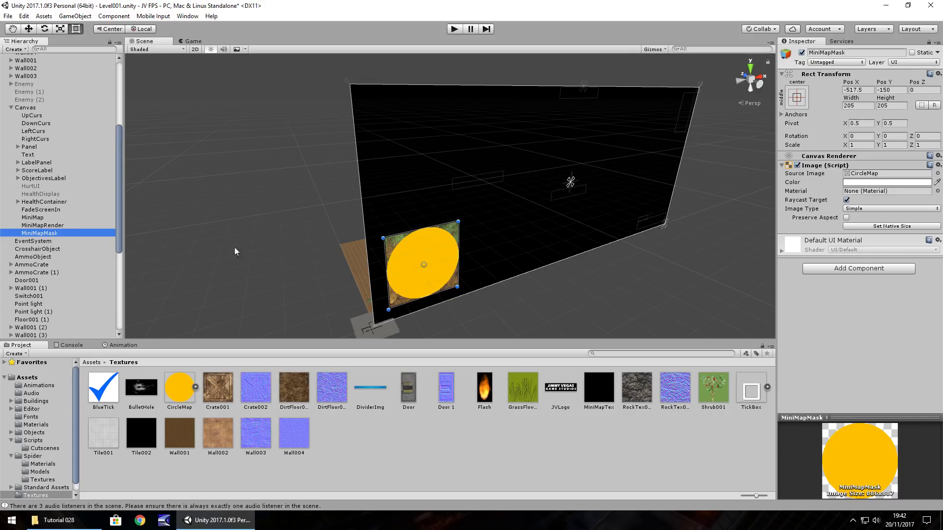
Add a Mask component to MiniMapMask and make MiniMapRender its child.
{"action": "left_click", "coordinate": [860, 268]}
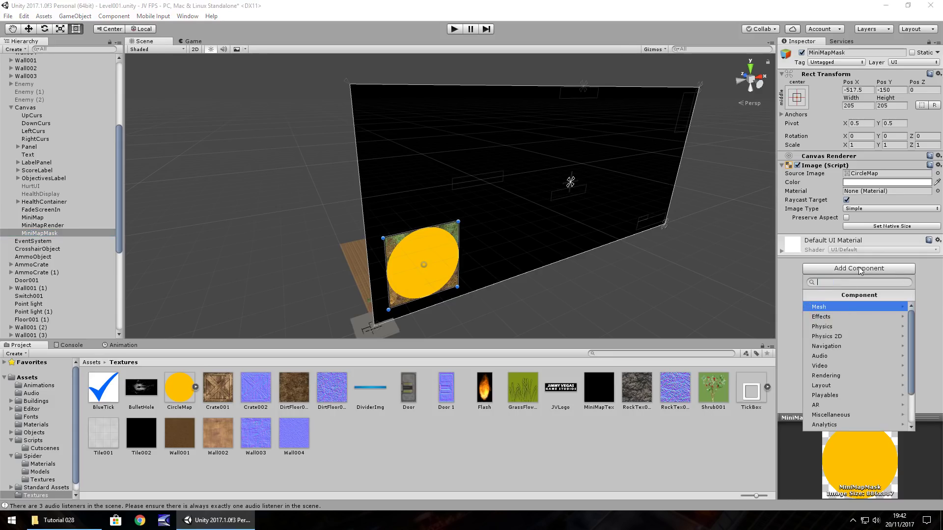
{"action": "type", "text": "mask"}
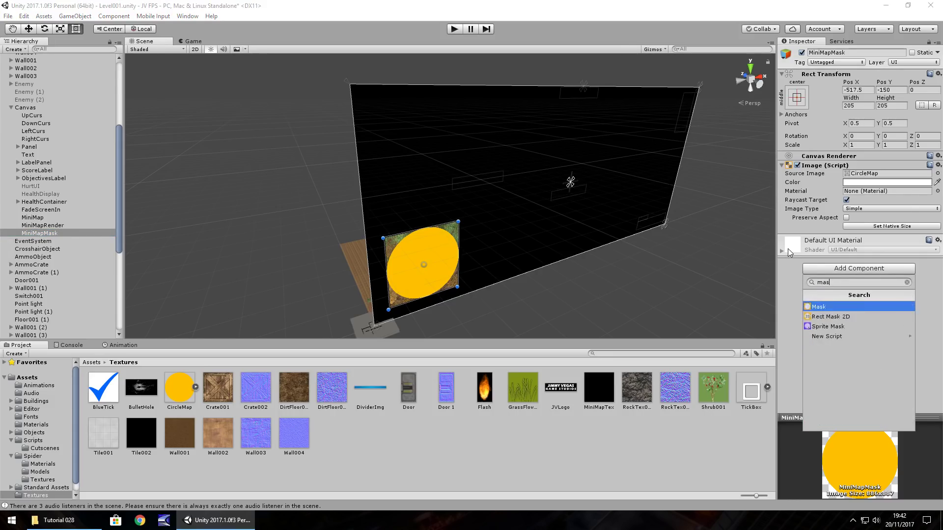
{"action": "left_click", "coordinate": [826, 307]}
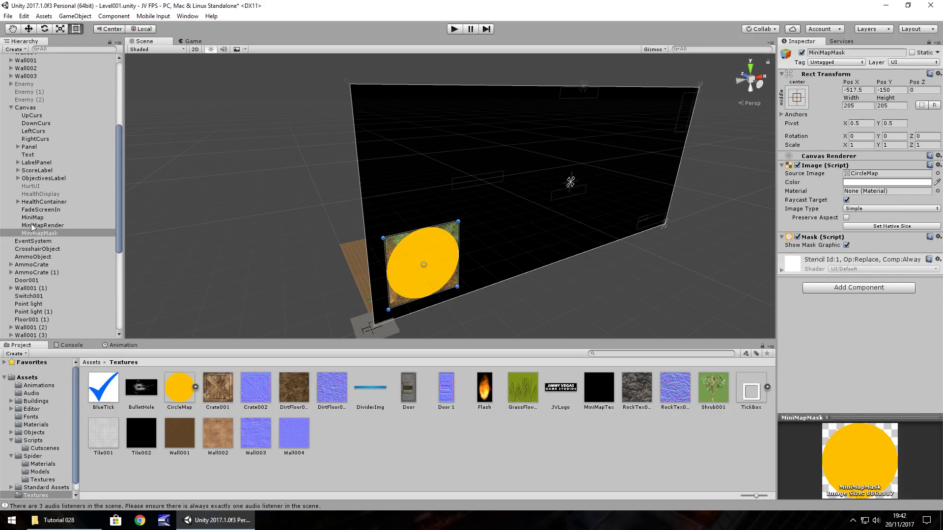
{"action": "left_click_drag", "start_coordinate": [29, 226], "coordinate": [52, 234]}
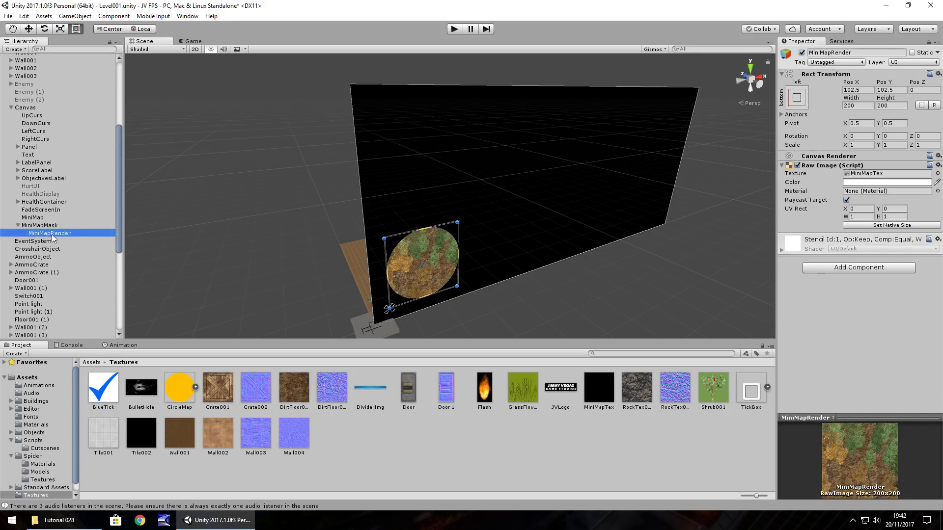
Set the MiniMap image's width and height to 210.
{"action": "scroll", "coordinate": [479, 299], "scroll_direction": "up", "scroll_amount": 6}
{"action": "middle_click_drag", "start_coordinate": [411, 255], "coordinate": [401, 127]}
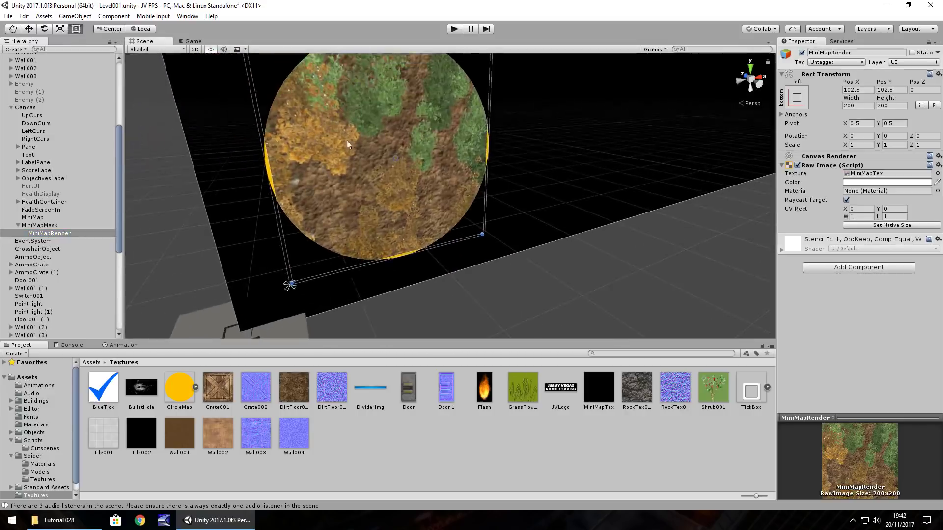
{"action": "left_click", "coordinate": [37, 218]}
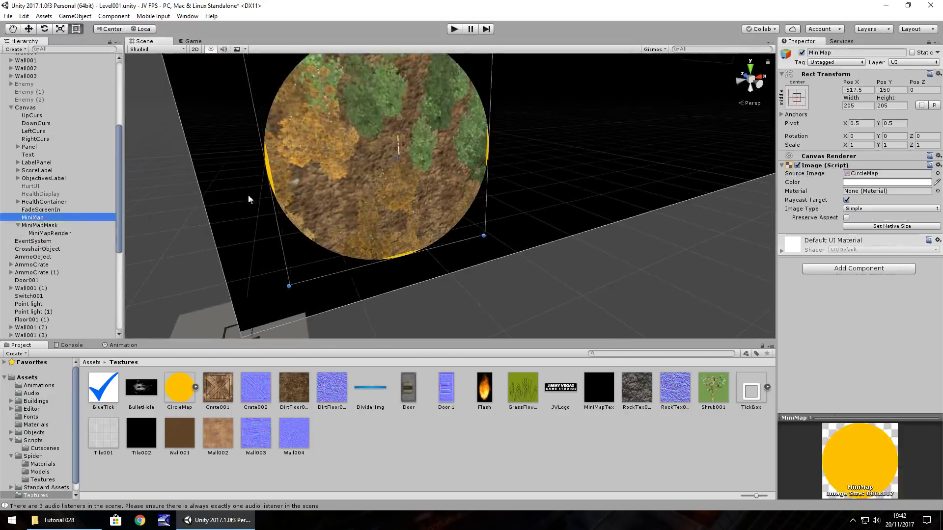
{"action": "scroll", "coordinate": [241, 147], "scroll_direction": "down", "scroll_amount": 2}
{"action": "left_click", "coordinate": [858, 106]}
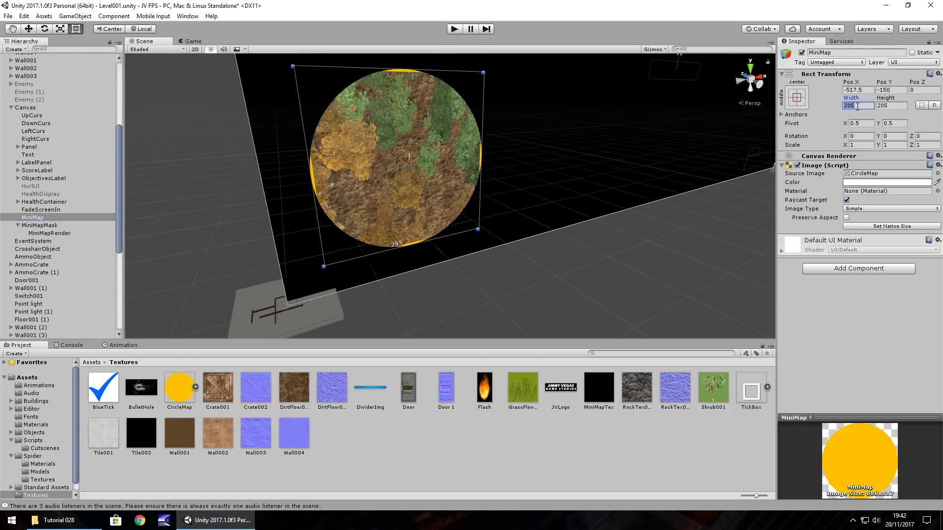
{"action": "type", "text": "210"}
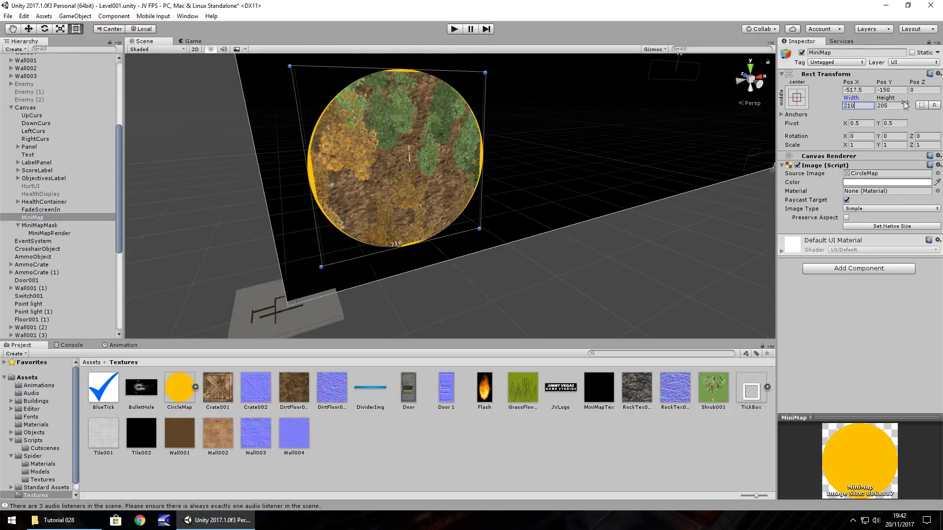
{"action": "left_click", "coordinate": [898, 107]}
{"action": "type", "text": "21"}
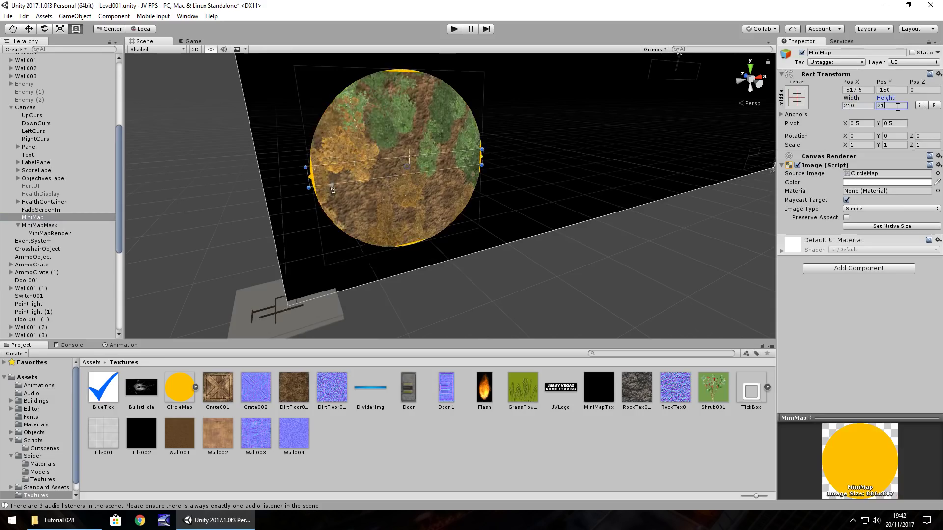
{"action": "type", "text": "0"}
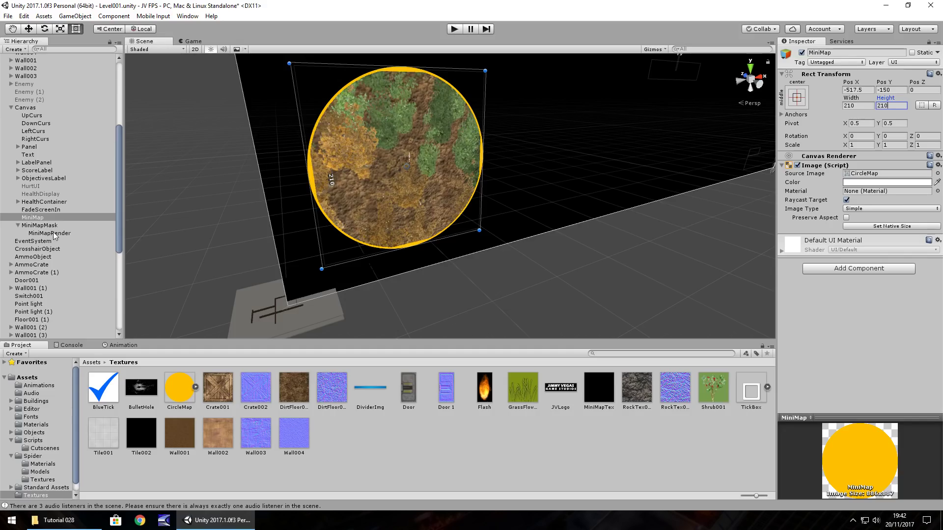
Try to resize MiniMapMask from its corner in the scene, and undo the change.
{"action": "left_click", "coordinate": [39, 226]}
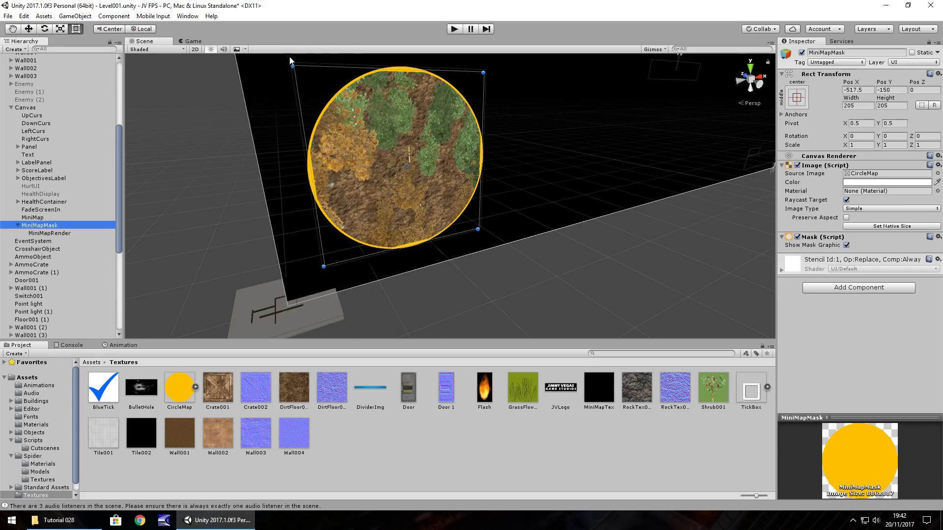
{"action": "left_click_drag", "start_coordinate": [292, 64], "coordinate": [311, 88]}
{"action": "key", "text": "ctrl+z"}
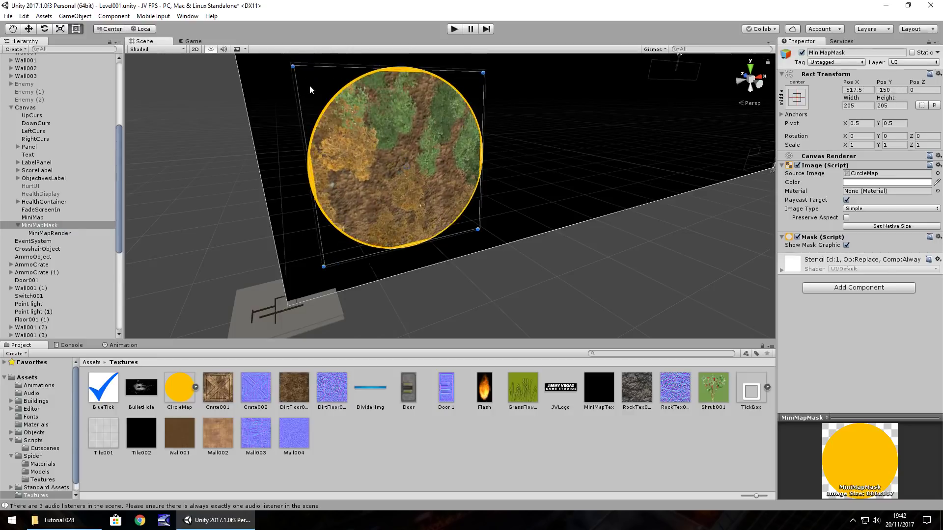
Move MiniMapRender out of MiniMapMask and enlarge it from its corner to about 202.5 by 205.
{"action": "left_click_drag", "start_coordinate": [62, 238], "coordinate": [39, 225]}
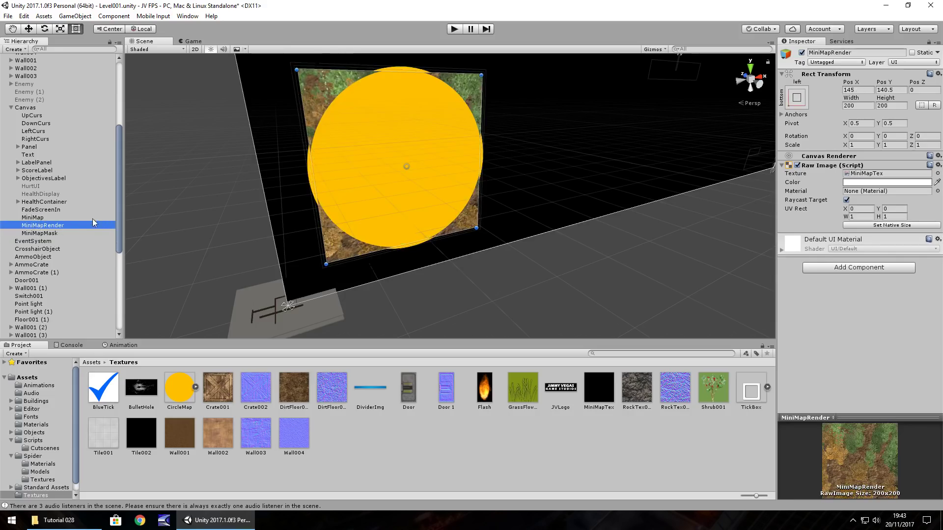
{"action": "left_click_drag", "start_coordinate": [297, 70], "coordinate": [293, 64]}
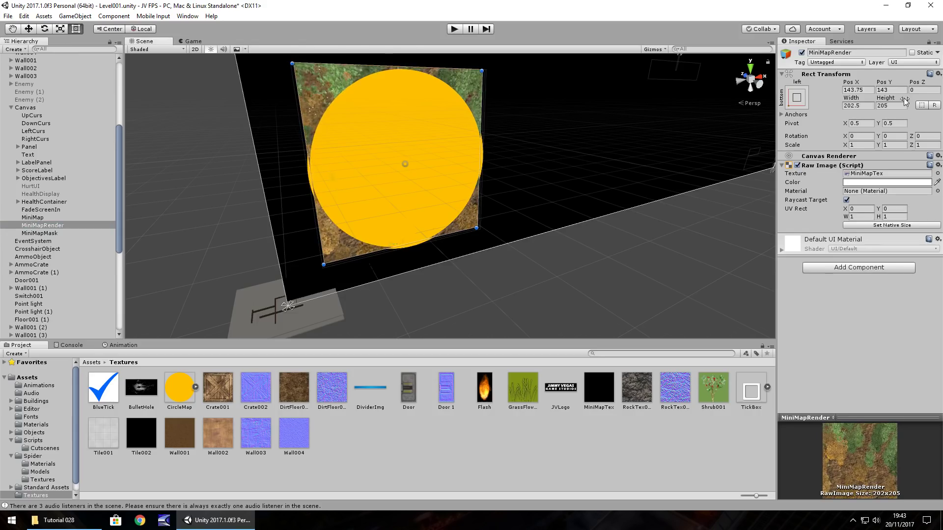
Set MiniMapRender's width and height to 210 and nest it back under MiniMapMask.
{"action": "left_click", "coordinate": [873, 105]}
{"action": "type", "text": "210"}
{"action": "left_click", "coordinate": [879, 105]}
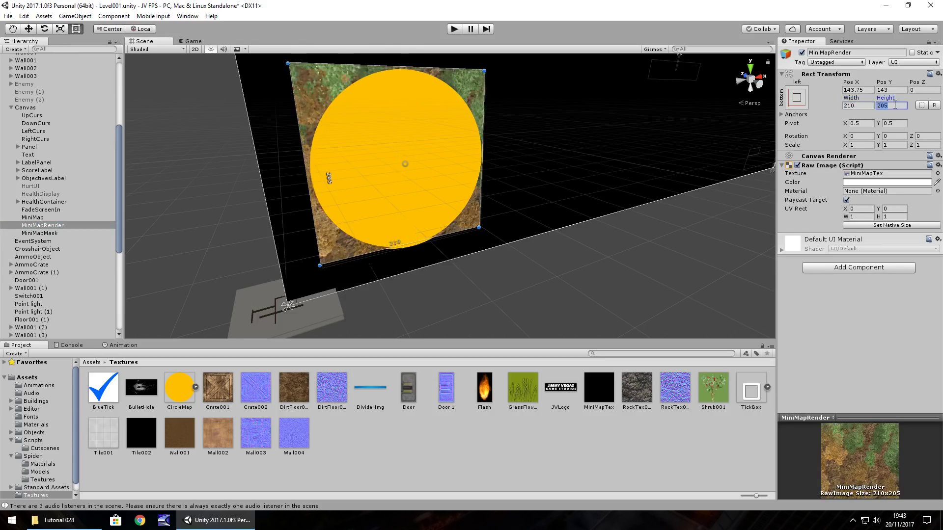
{"action": "type", "text": "210"}
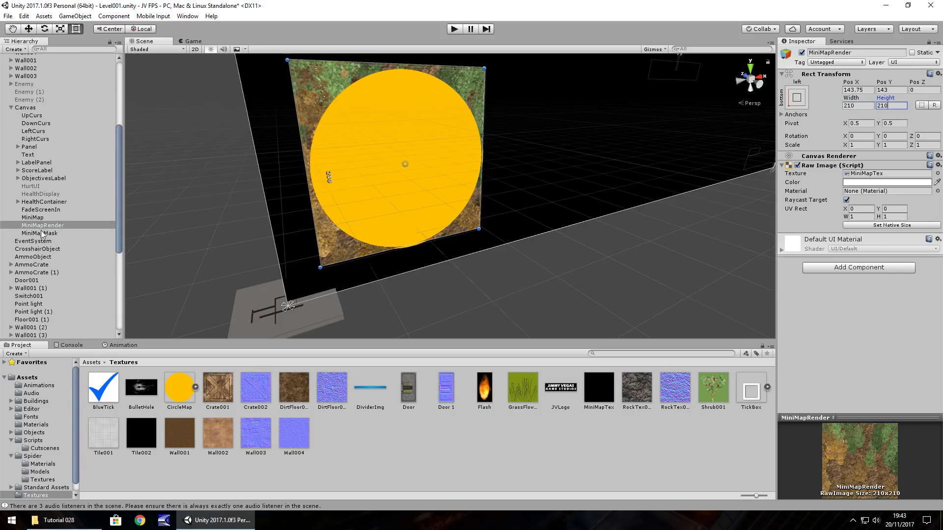
{"action": "left_click_drag", "start_coordinate": [32, 225], "coordinate": [39, 227]}
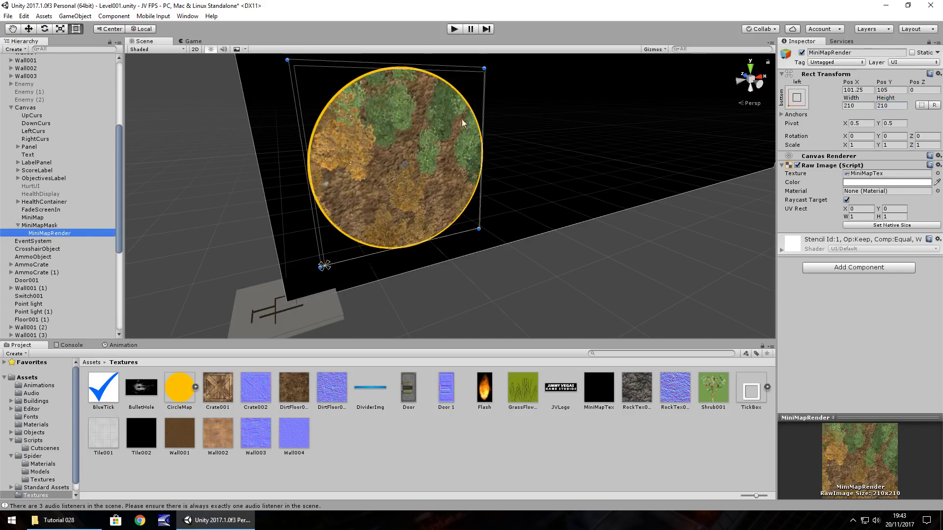
Change the MiniMap image's colour to black and nest MiniMapMask with its child under MiniMap.
{"action": "left_click", "coordinate": [47, 219]}
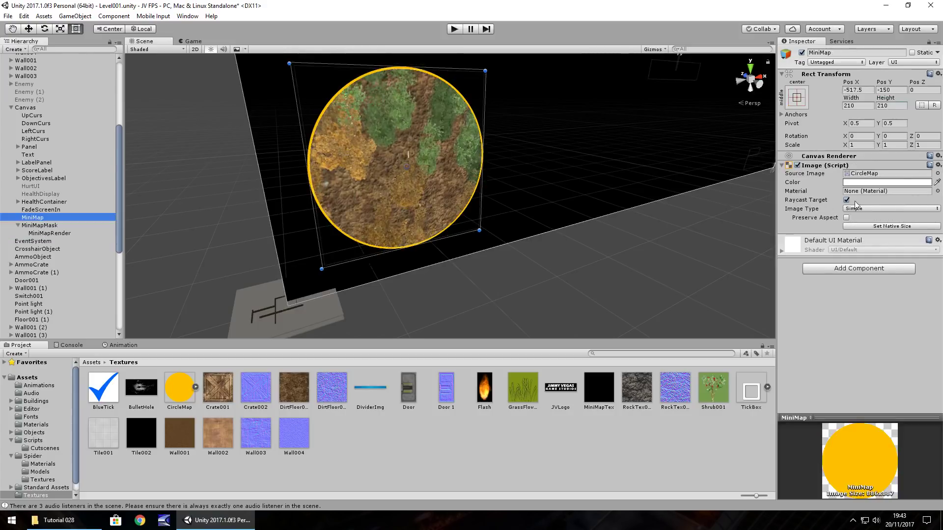
{"action": "left_click", "coordinate": [929, 183]}
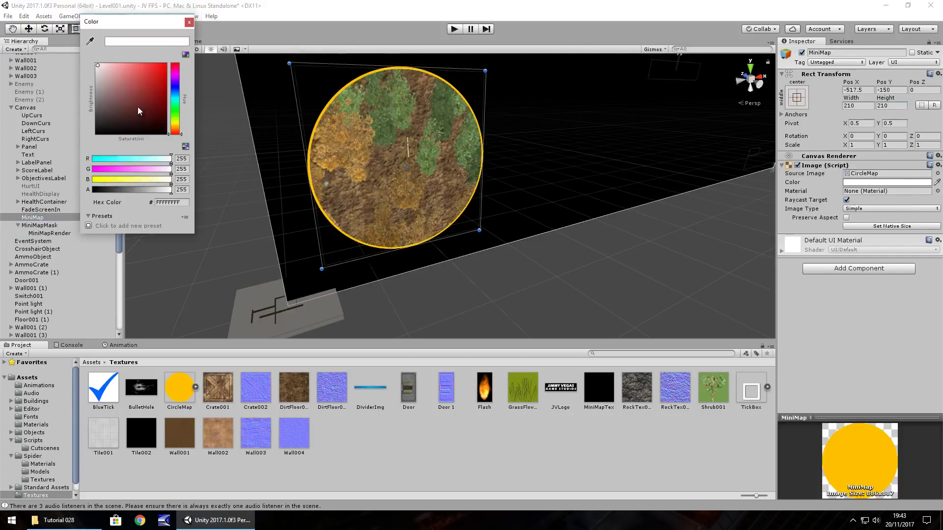
{"action": "left_click_drag", "start_coordinate": [137, 107], "coordinate": [168, 134]}
{"action": "left_click", "coordinate": [189, 22]}
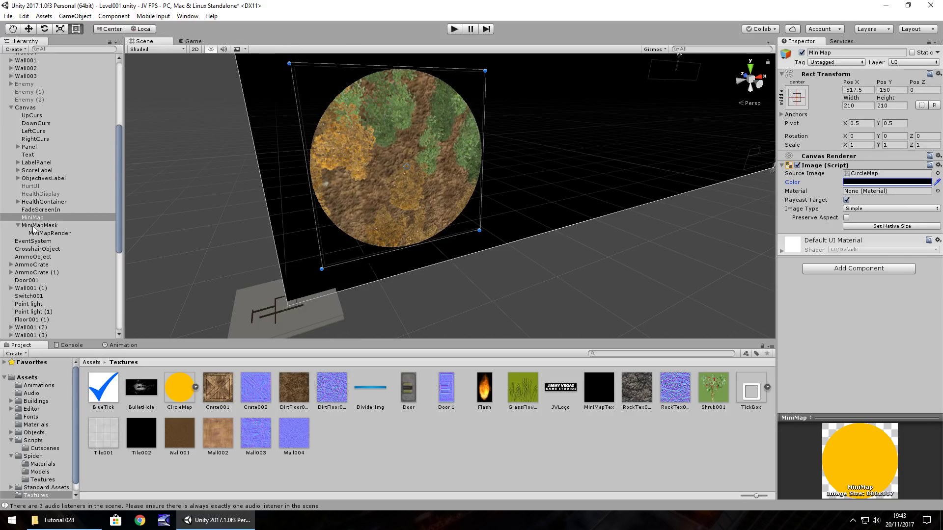
{"action": "left_click_drag", "start_coordinate": [34, 226], "coordinate": [38, 221]}
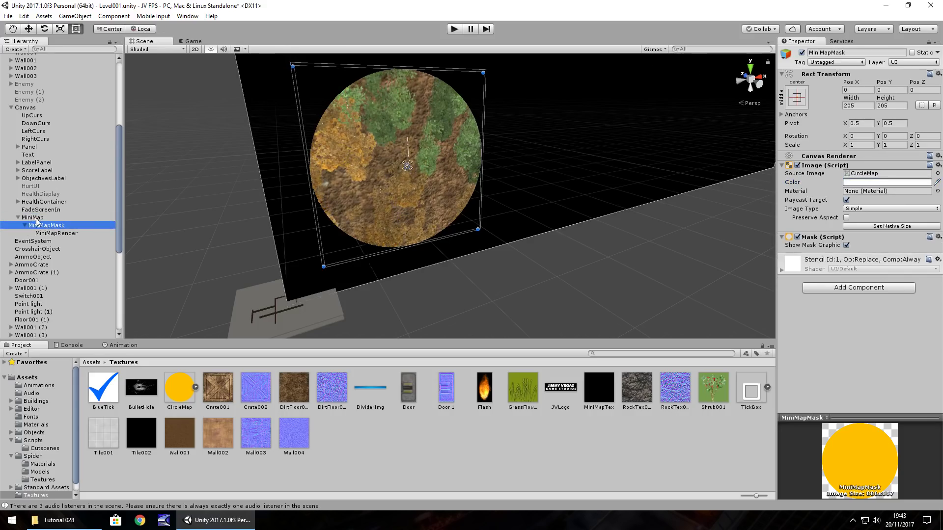
{"action": "left_click", "coordinate": [18, 217]}
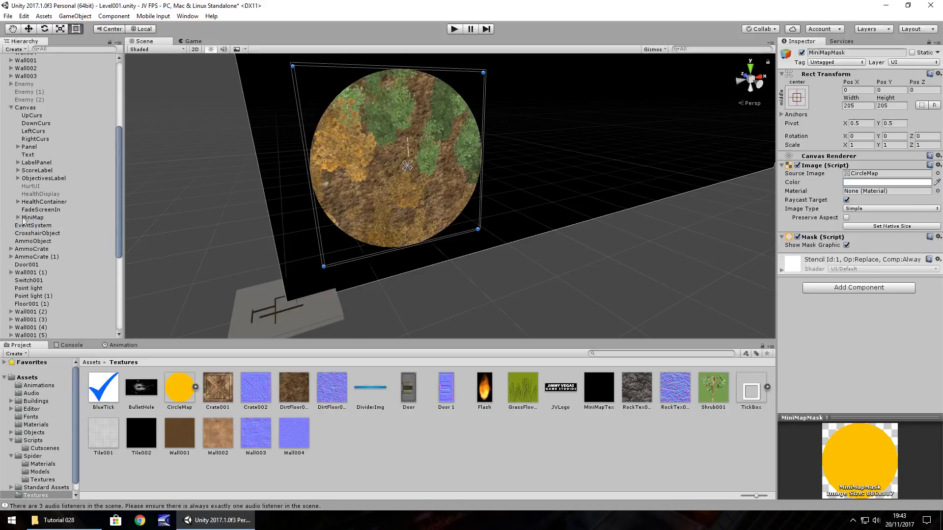
Play-test the level, walking forward through the trees to check the minimap and its black border, and stop the game.
{"action": "left_click", "coordinate": [457, 28]}
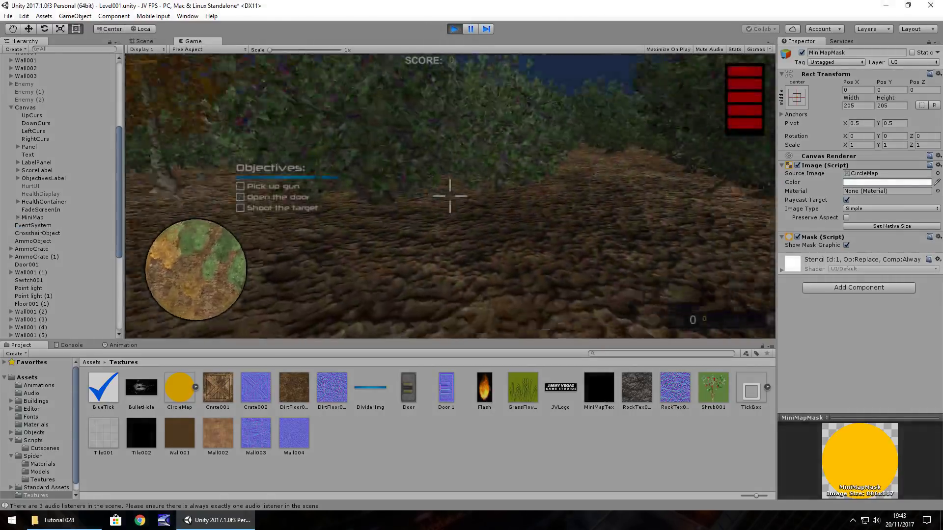
{"action": "key", "text": "w"}
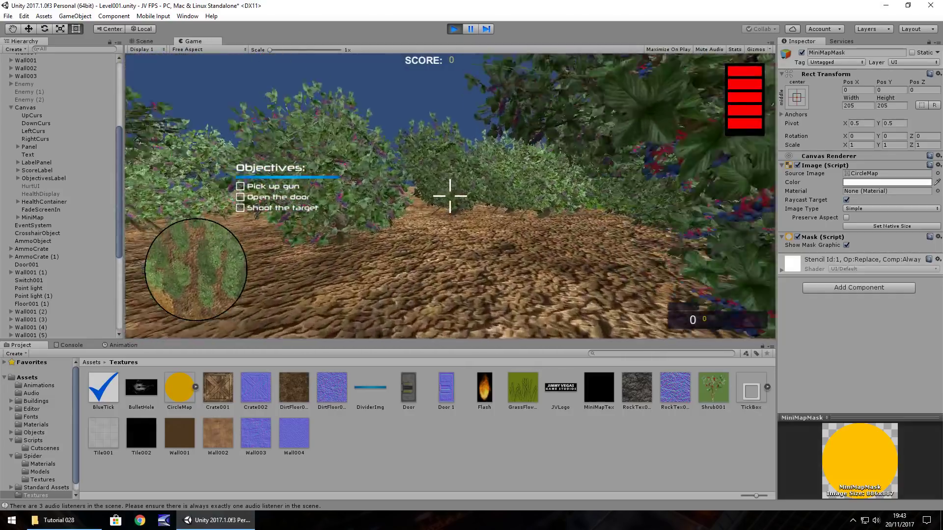
{"action": "key", "text": "w"}
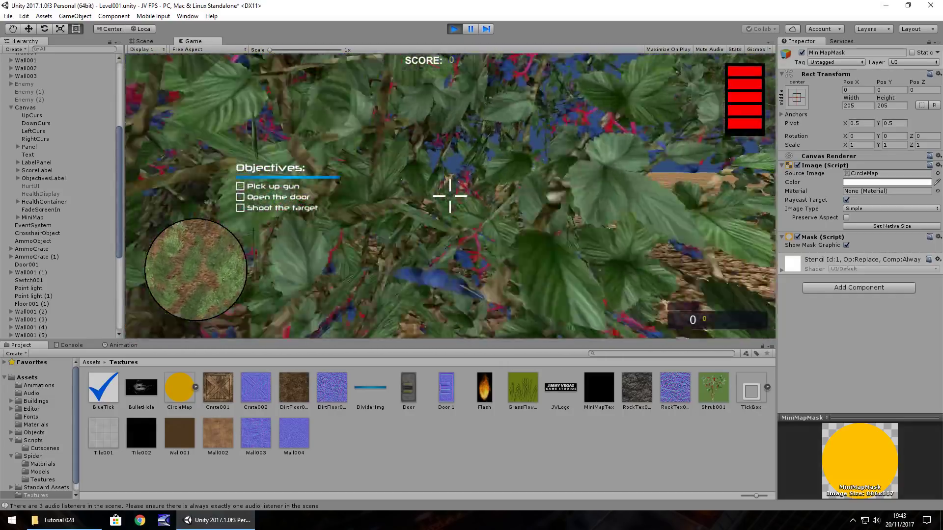
{"action": "key", "text": "w"}
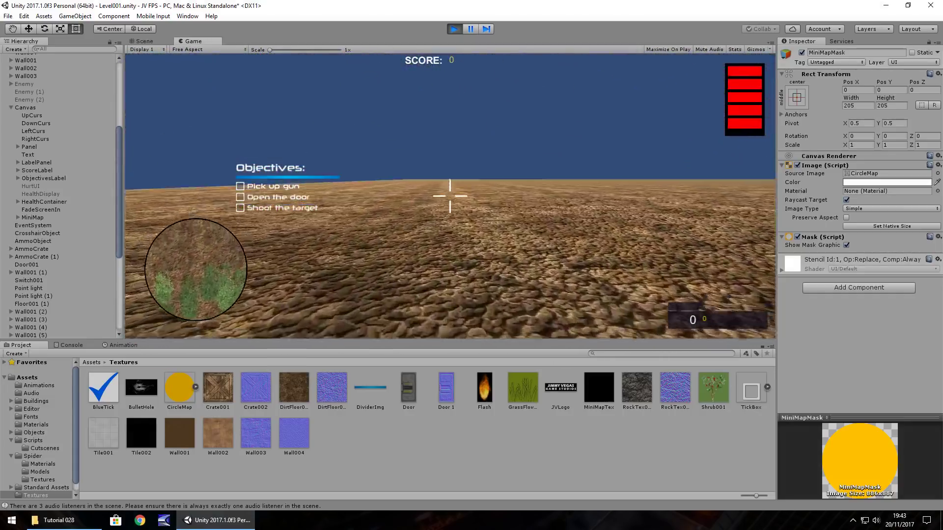
{"action": "key", "text": "w"}
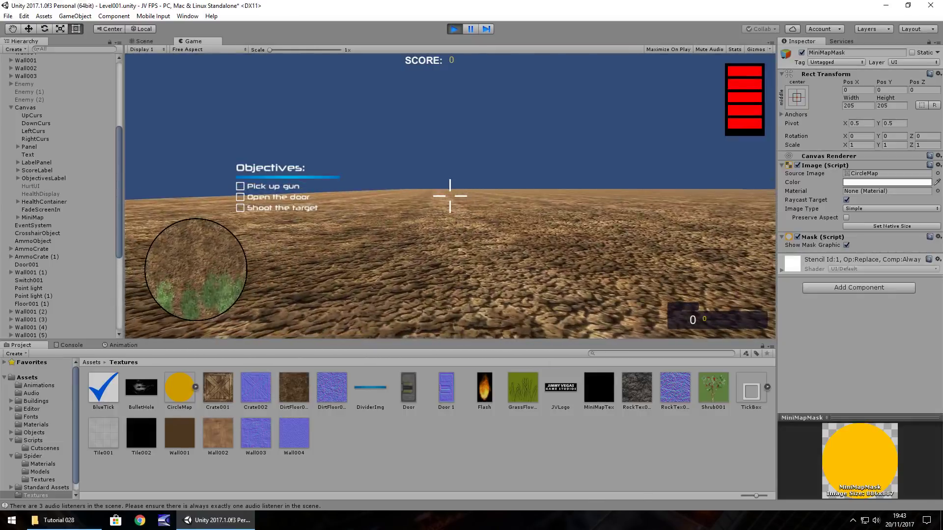
{"action": "key", "text": "ctrl+p"}
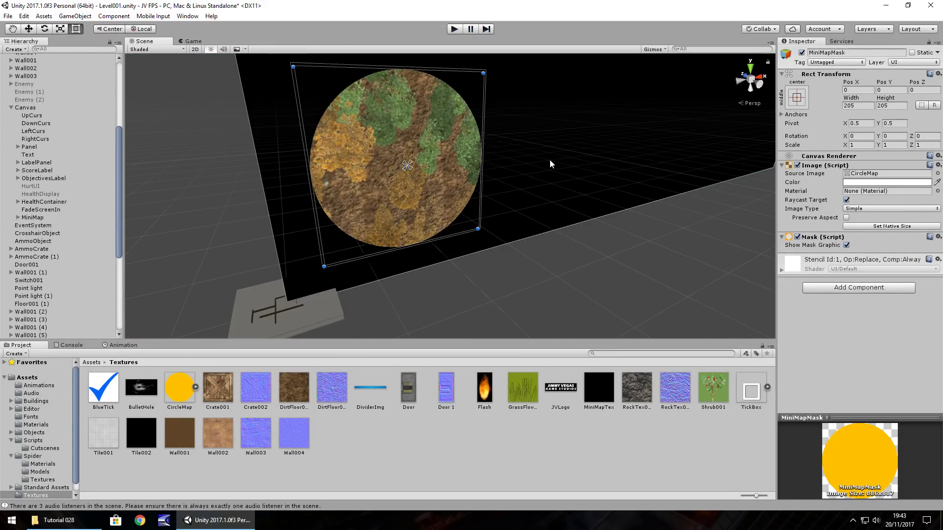
Import the Arrow image from the Tutorial 028 folder into Textures and use it as the texture of a new raw image under MiniMap.
{"action": "left_click", "coordinate": [36, 522]}
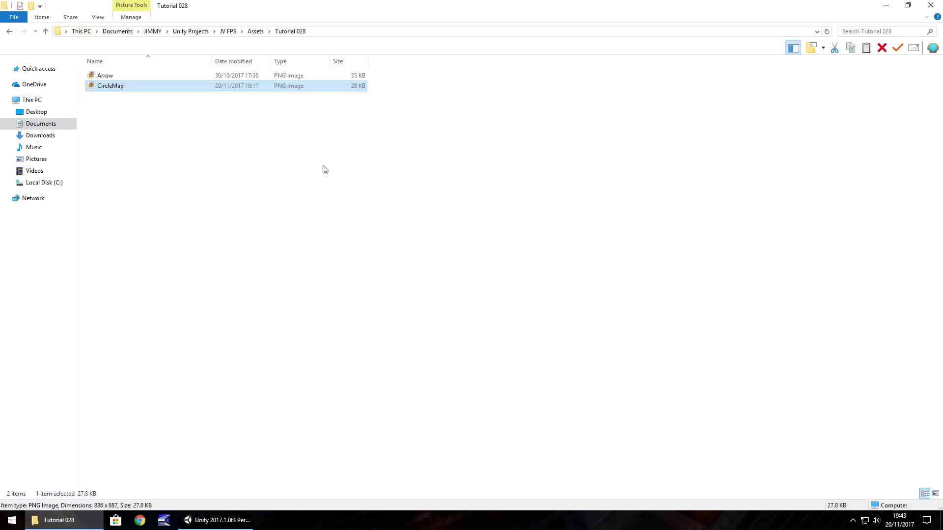
{"action": "left_click_drag", "start_coordinate": [105, 83], "coordinate": [345, 434]}
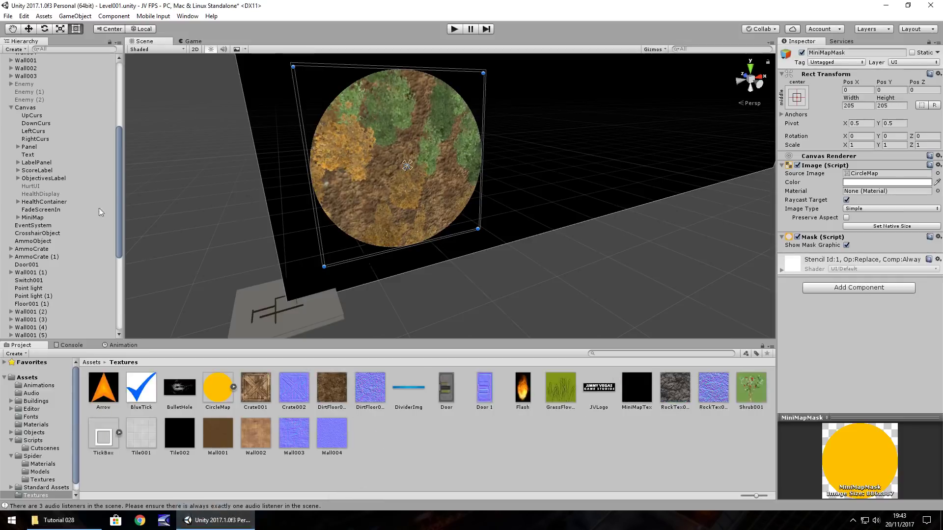
{"action": "right_click", "coordinate": [35, 220]}
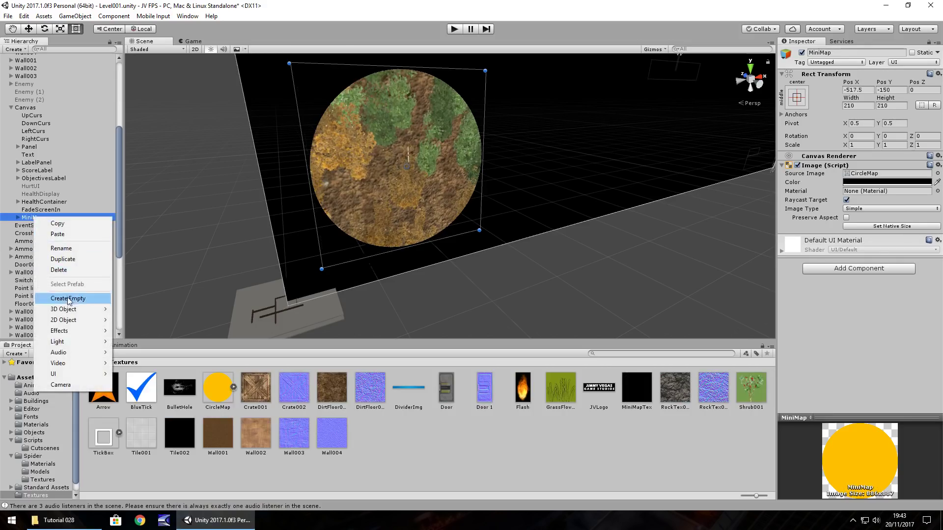
{"action": "mouse_move", "coordinate": [76, 375]}
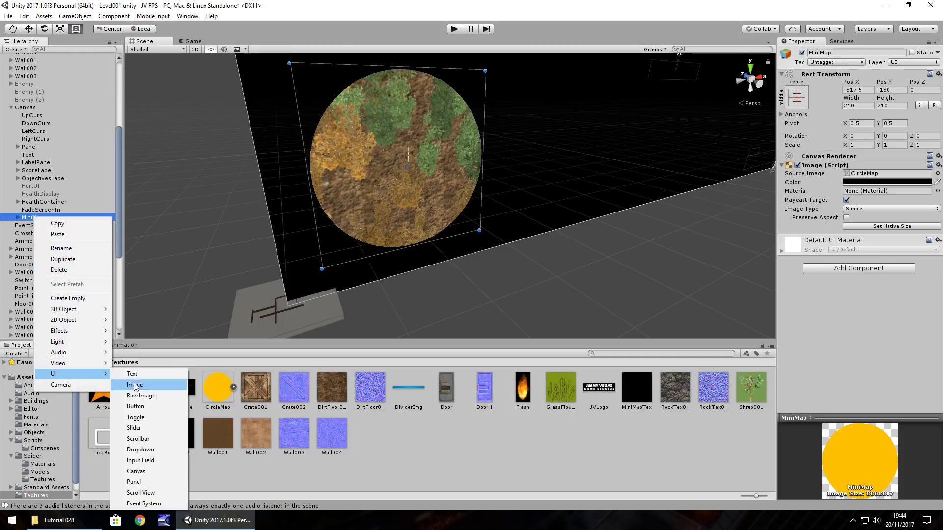
{"action": "left_click", "coordinate": [141, 396]}
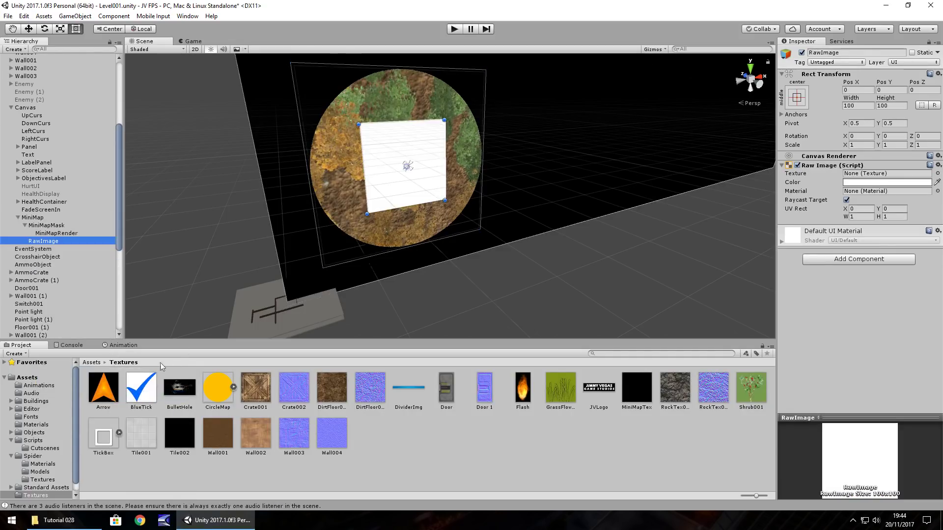
{"action": "left_click_drag", "start_coordinate": [105, 390], "coordinate": [885, 173]}
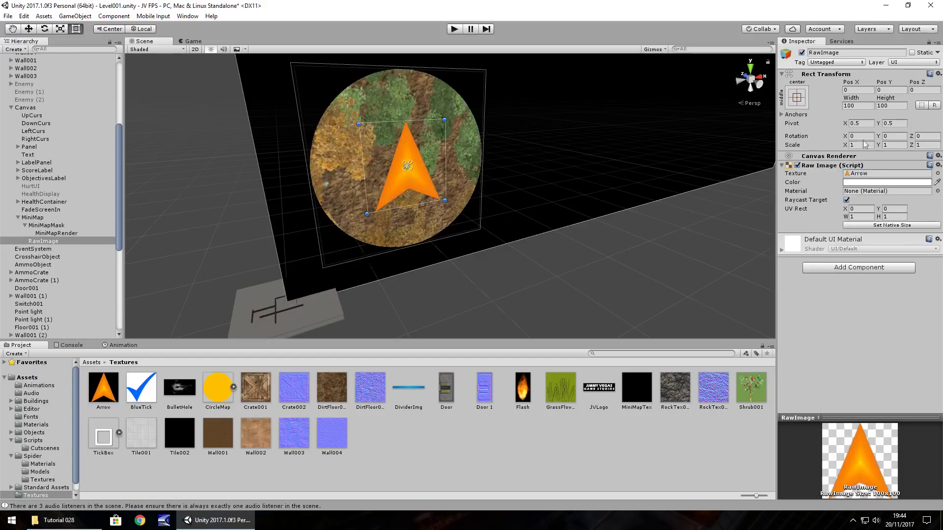
Set the arrow raw image's width and height to 25.
{"action": "left_click", "coordinate": [854, 106]}
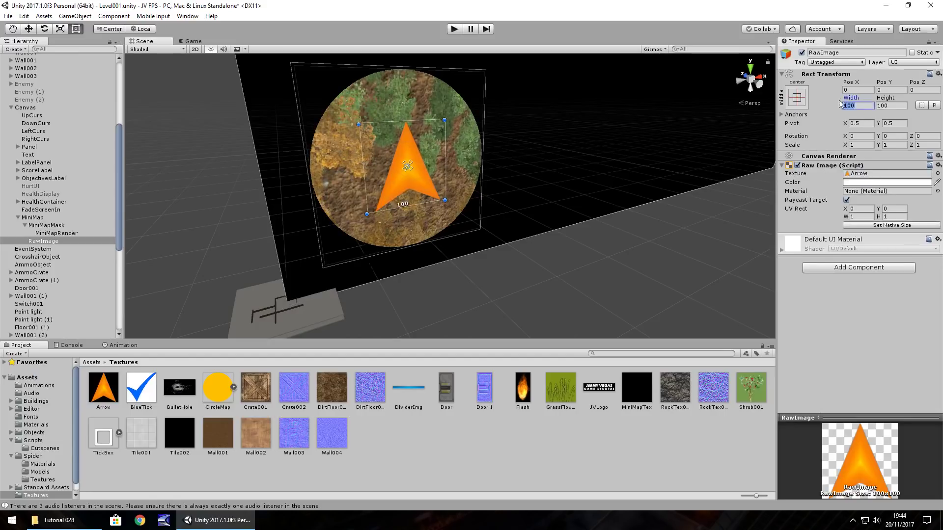
{"action": "type", "text": "25"}
{"action": "left_click", "coordinate": [902, 105]}
{"action": "type", "text": "25"}
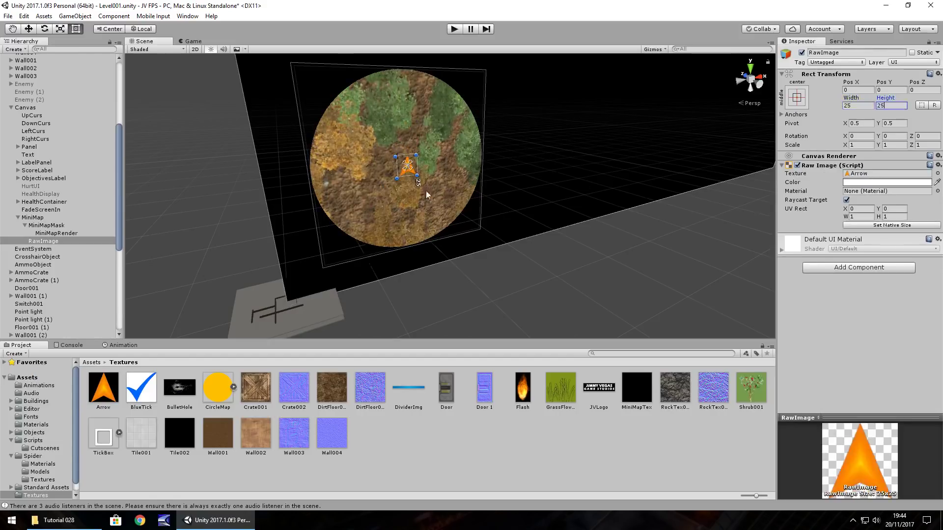
{"action": "left_click", "coordinate": [472, 445]}
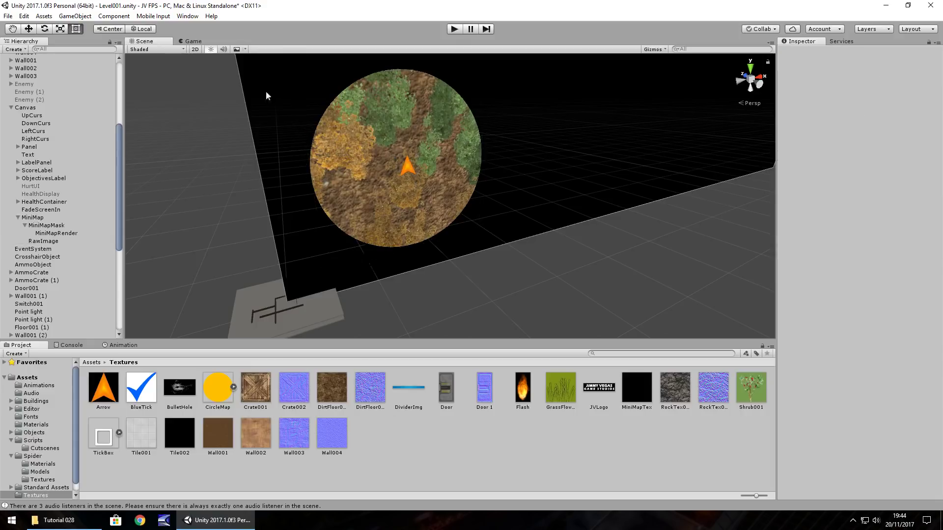
Play-test the level to check the player arrow on the minimap, stop the game and save the scene.
{"action": "left_click", "coordinate": [451, 32]}
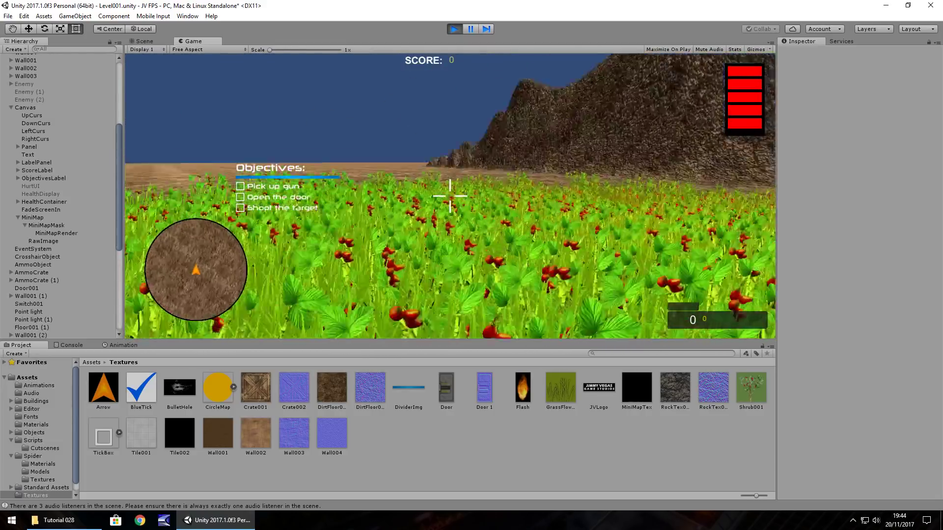
{"action": "key", "text": "ctrl+p"}
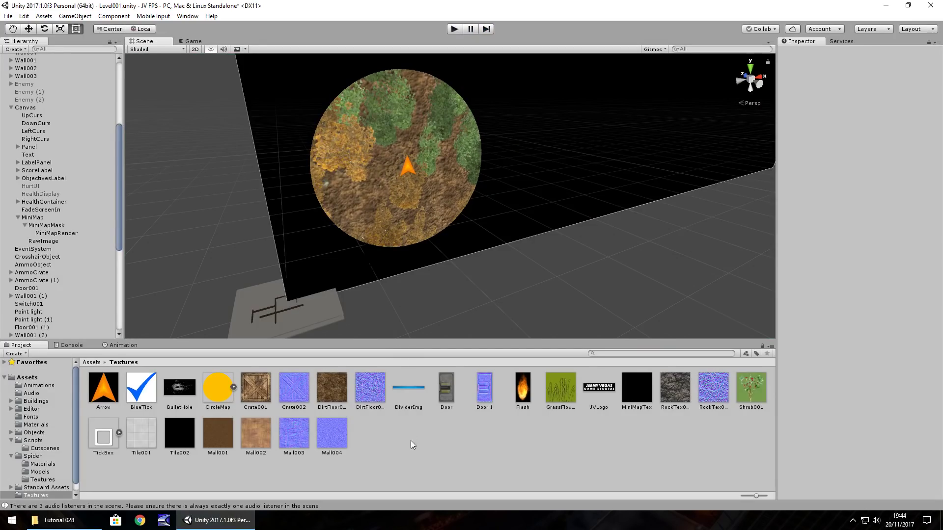
{"action": "key", "text": "ctrl+s"}
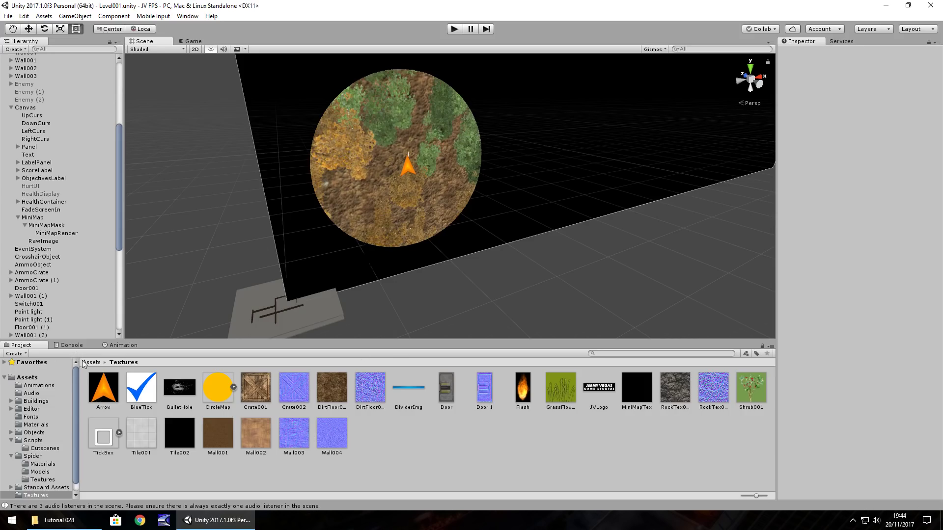
Frame the FPSController in the scene and examine the open ground beyond the trees and grass.
{"action": "scroll", "coordinate": [64, 216], "scroll_direction": "up", "scroll_amount": 5}
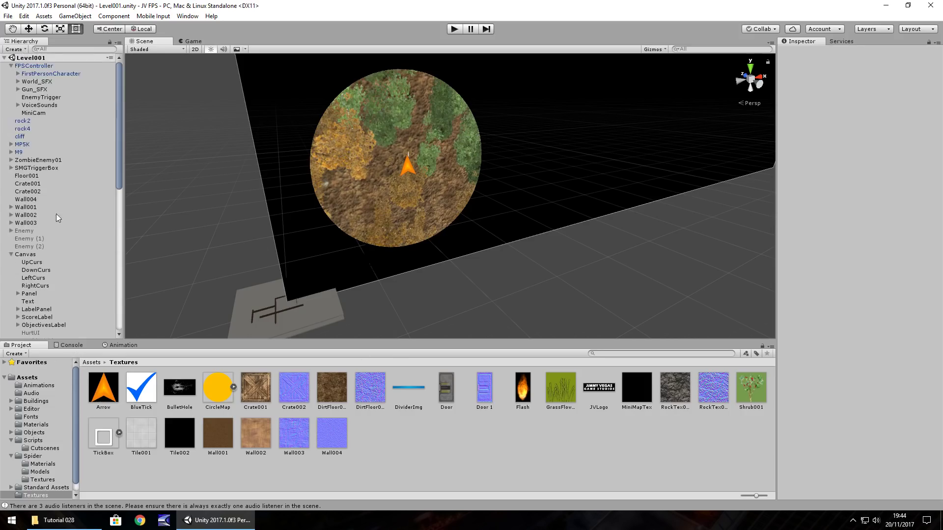
{"action": "double_click", "coordinate": [34, 66]}
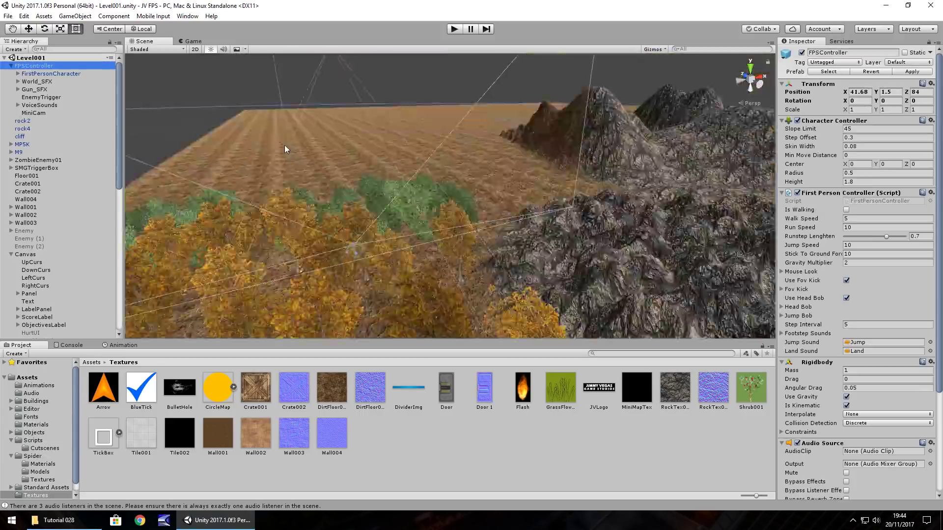
{"action": "scroll", "coordinate": [432, 188], "scroll_direction": "down", "scroll_amount": 5}
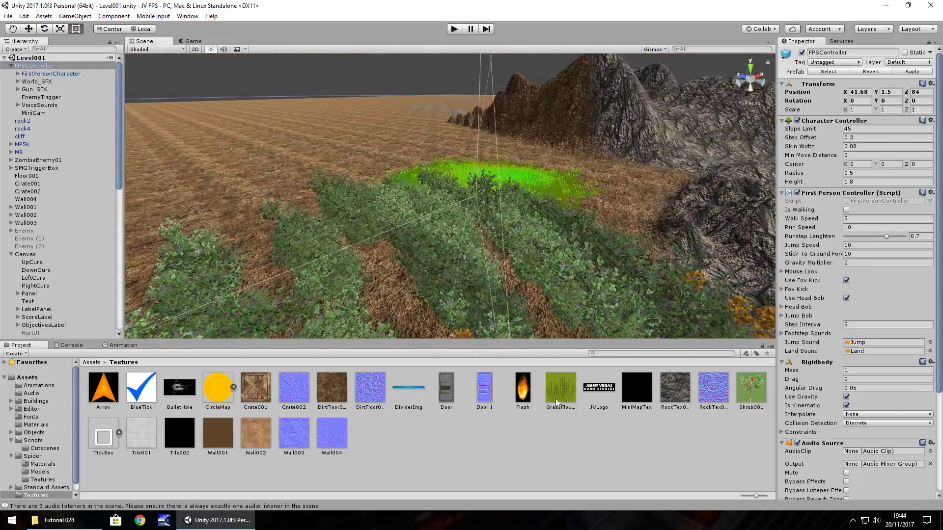
{"action": "key", "text": "w"}
{"action": "right_click_drag", "start_coordinate": [388, 173], "coordinate": [408, 212]}
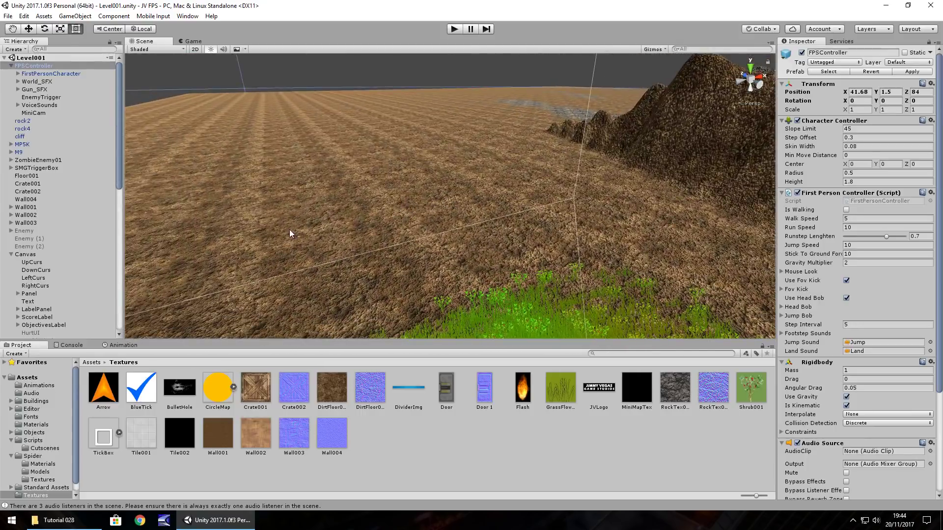
Search the Asset Store for "abandoned buildings" and limit the results to free assets.
{"action": "key", "text": "ctrl+9"}
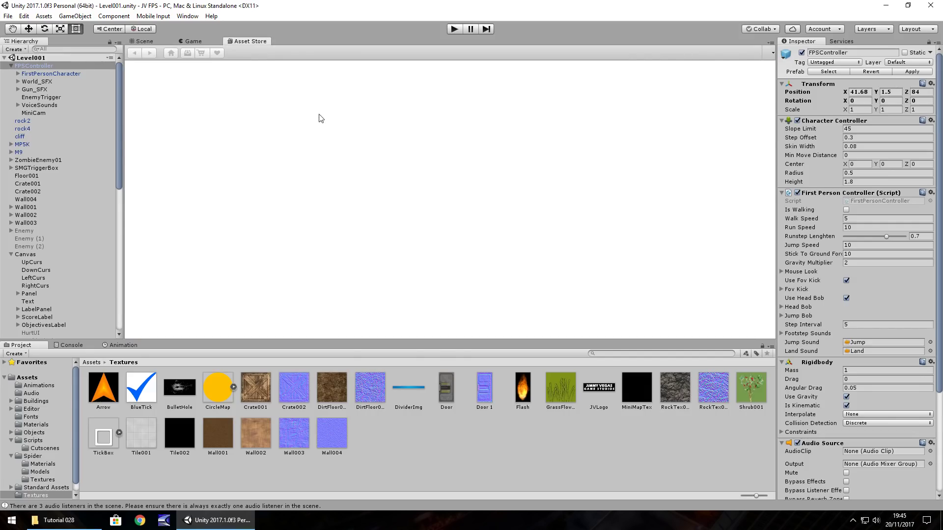
{"action": "left_click", "coordinate": [236, 74]}
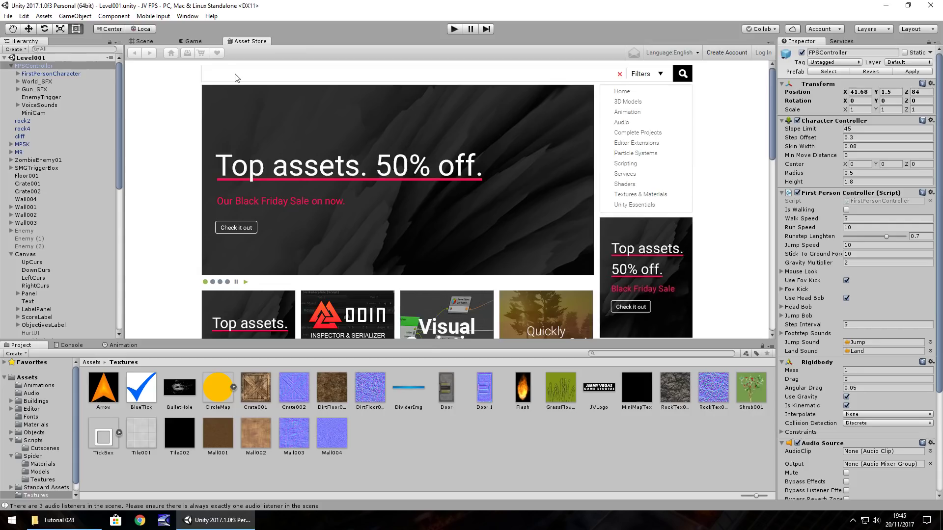
{"action": "type", "text": "abandoned bui"}
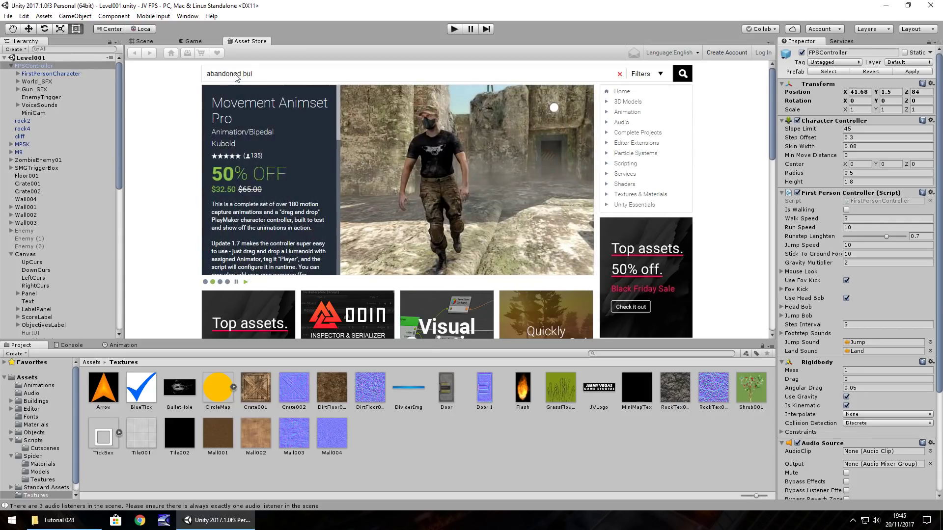
{"action": "type", "text": "ldings"}
{"action": "key", "text": "Return"}
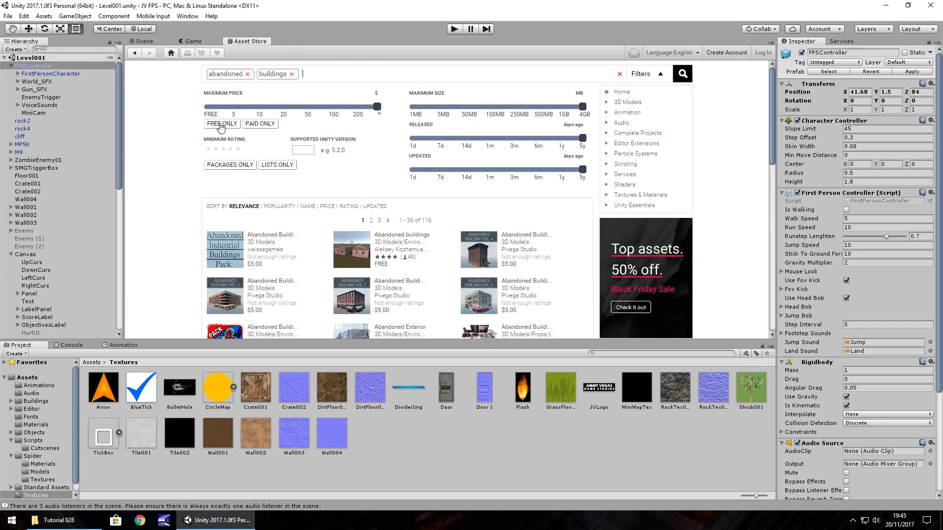
{"action": "left_click", "coordinate": [221, 126]}
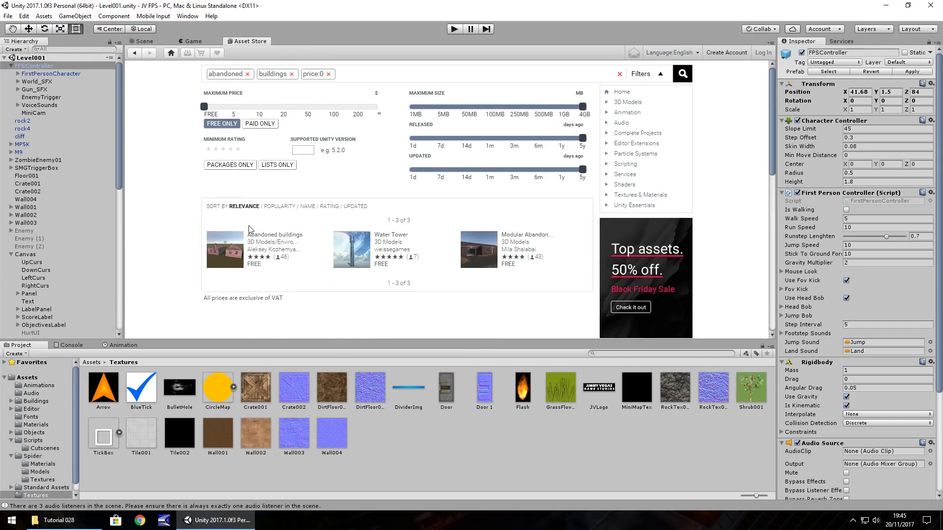
Open the free Abandoned buildings package and review its package contents.
{"action": "left_click", "coordinate": [278, 236]}
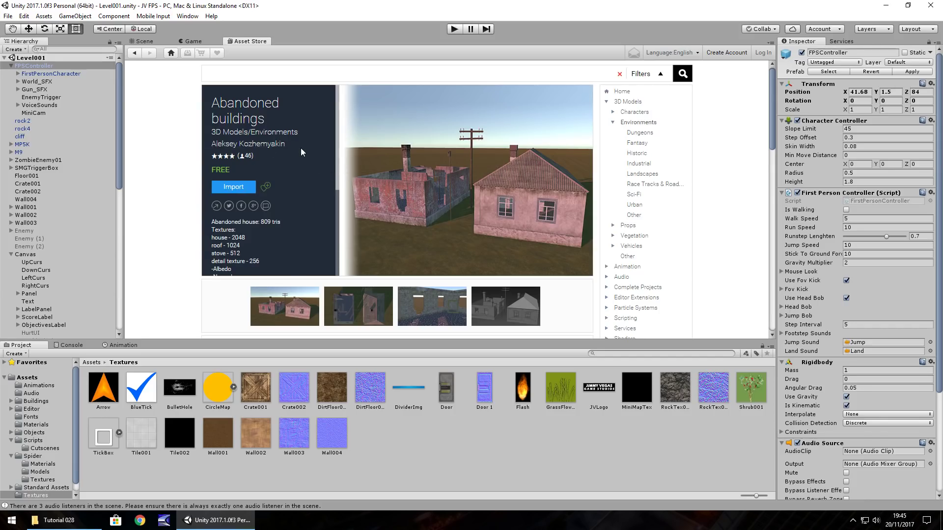
{"action": "scroll", "coordinate": [481, 187], "scroll_direction": "down", "scroll_amount": 4}
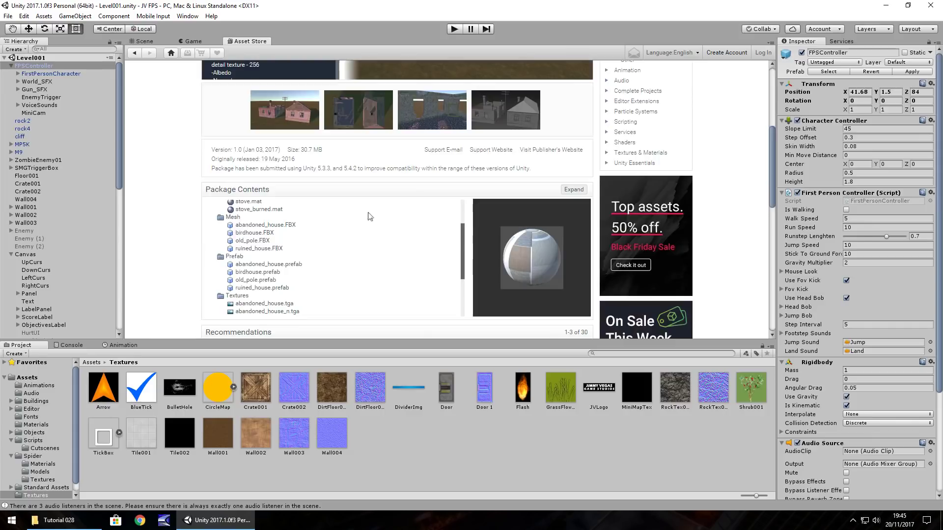
{"action": "scroll", "coordinate": [206, 232], "scroll_direction": "up", "scroll_amount": 4}
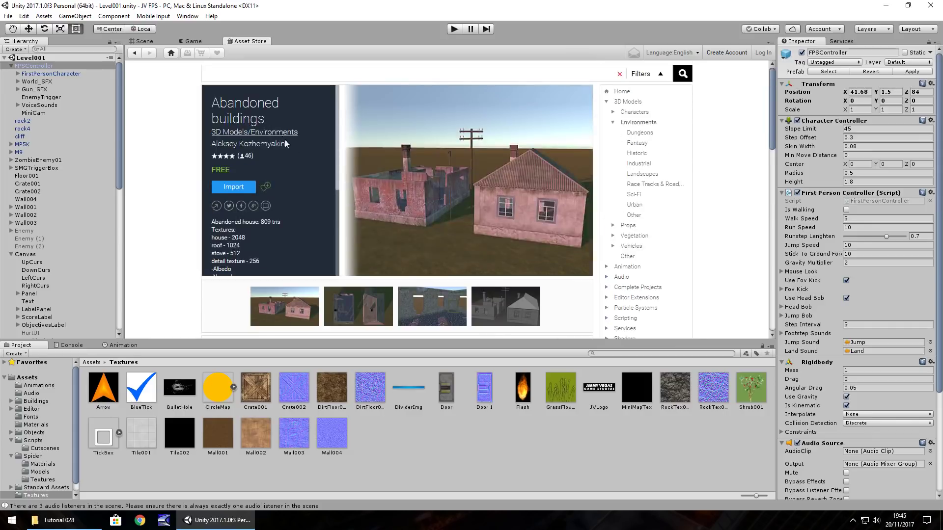
Review the rest of the Abandoned buildings package page and close the Asset Store view.
{"action": "scroll", "coordinate": [472, 199], "scroll_direction": "down", "scroll_amount": 10}
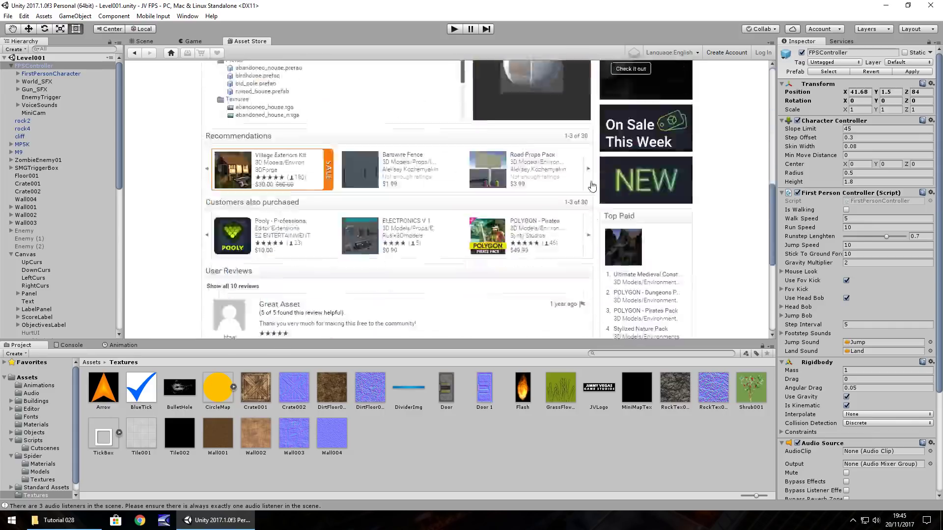
{"action": "scroll", "coordinate": [579, 199], "scroll_direction": "up", "scroll_amount": 10}
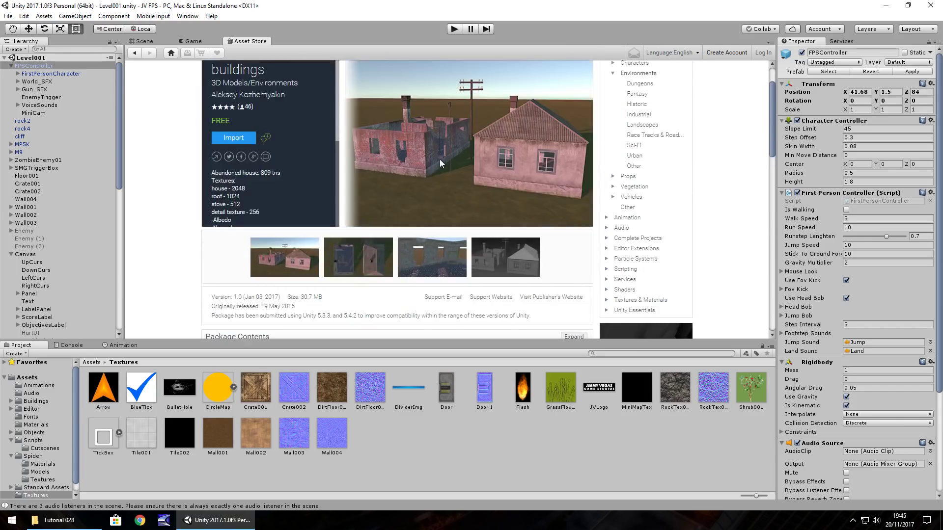
{"action": "scroll", "coordinate": [417, 167], "scroll_direction": "up", "scroll_amount": 2}
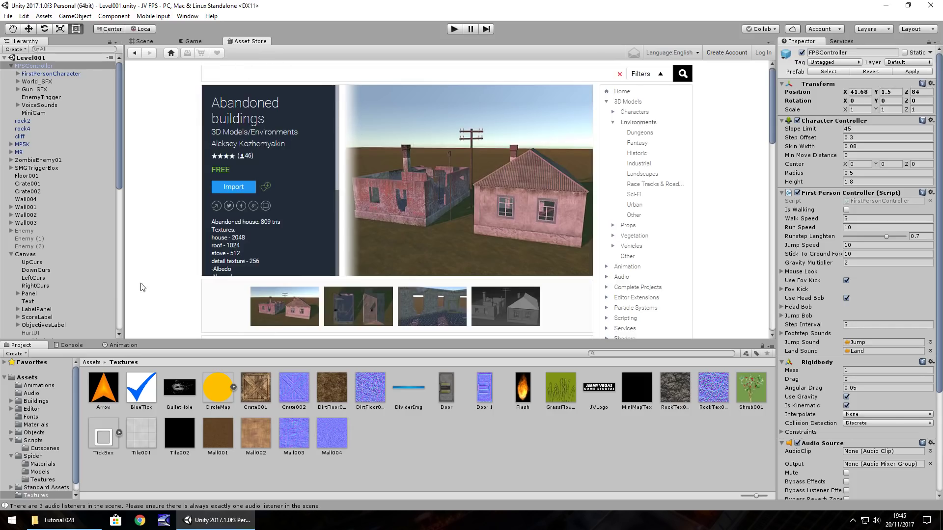
{"action": "right_click", "coordinate": [248, 43]}
{"action": "left_click", "coordinate": [282, 71]}
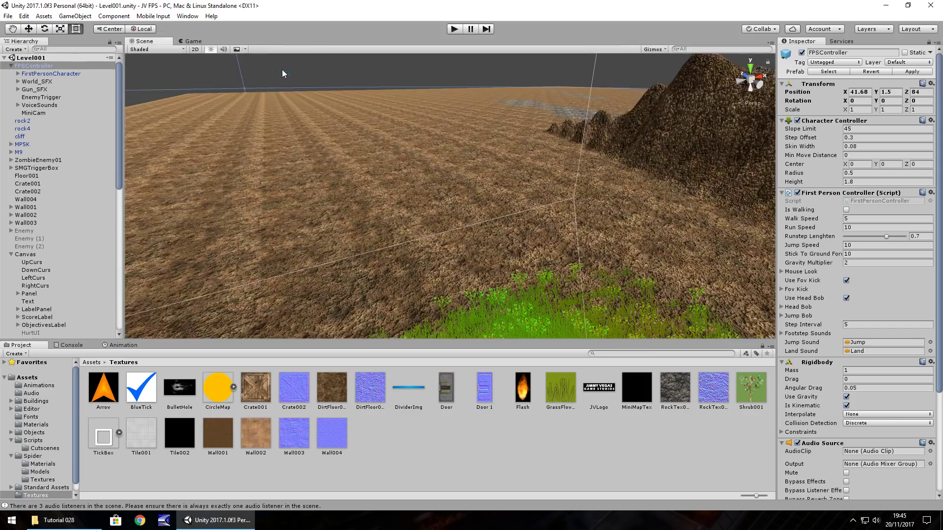
Open the Prefab folder under Buildings and place the abandoned_house prefab on the open ground beyond the grass.
{"action": "left_click", "coordinate": [31, 401]}
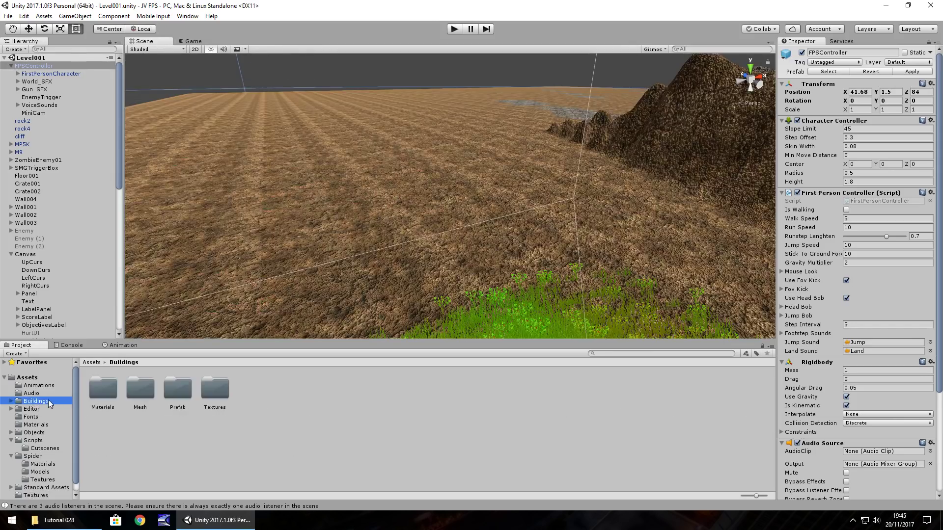
{"action": "double_click", "coordinate": [177, 389]}
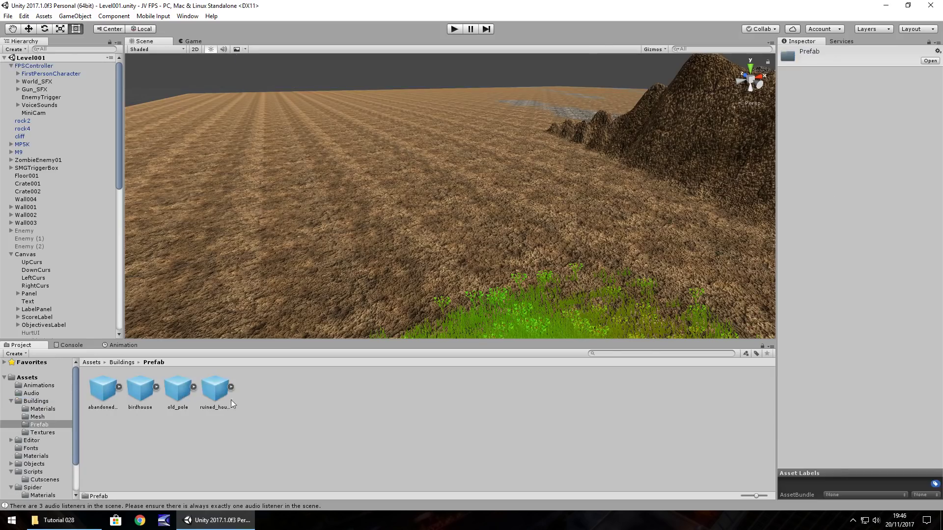
{"action": "left_click_drag", "start_coordinate": [97, 398], "coordinate": [479, 209]}
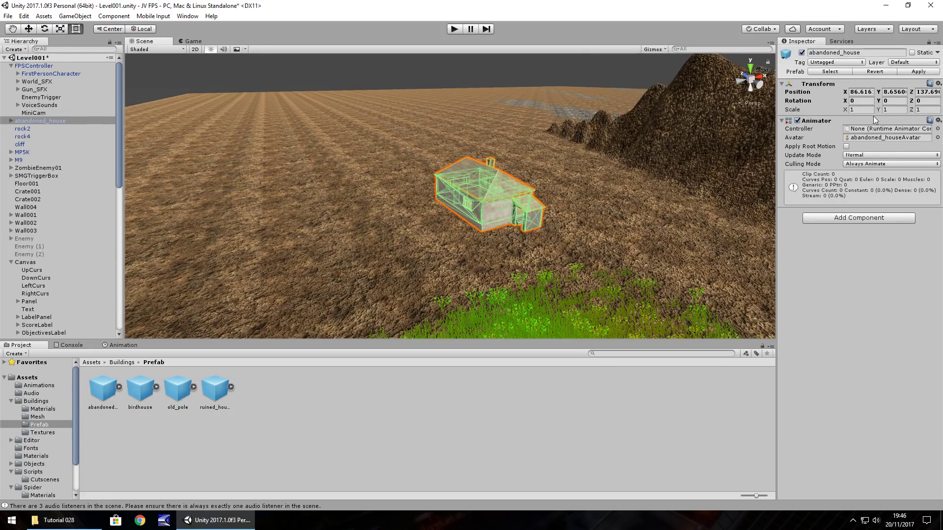
Scale the abandoned house to 3 on X, Y and Z and move it back along Z to about 161.47.
{"action": "left_click", "coordinate": [862, 110]}
{"action": "type", "text": "3"}
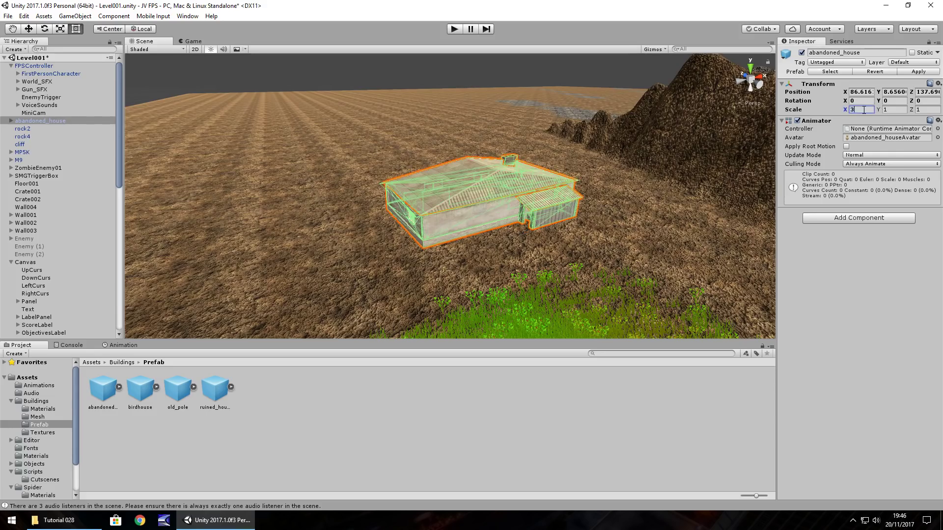
{"action": "key", "text": "Tab"}
{"action": "type", "text": "3"}
{"action": "key", "text": "Tab"}
{"action": "type", "text": "3"}
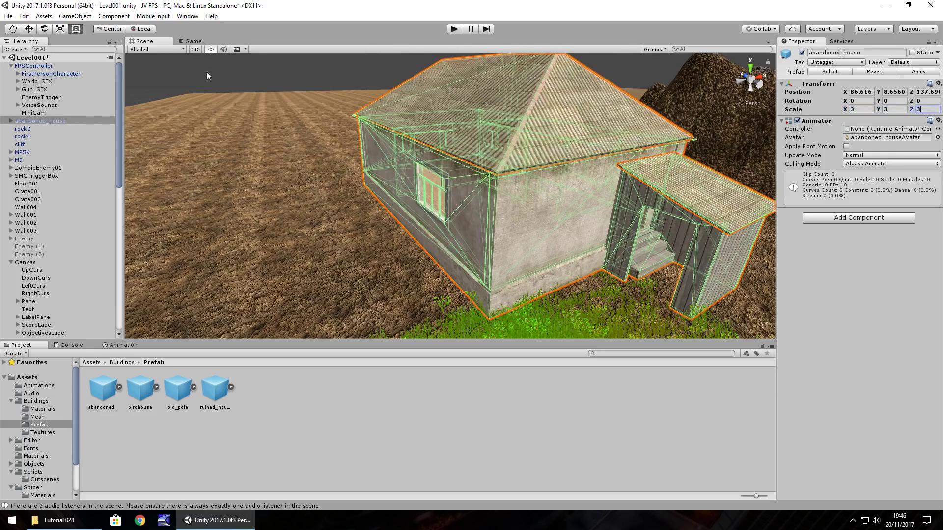
{"action": "key", "text": "Return"}
{"action": "key", "text": "w"}
{"action": "left_click_drag", "start_coordinate": [488, 143], "coordinate": [339, 69]}
Play-test the level by walking through the trees and into the abandoned house to check its size, and stop the game.
{"action": "left_click", "coordinate": [453, 30]}
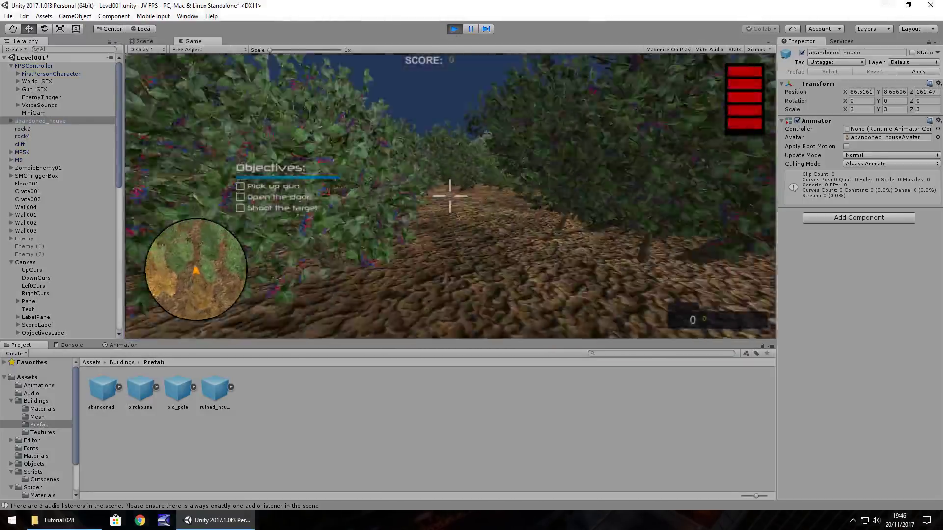
{"action": "key", "text": "w"}
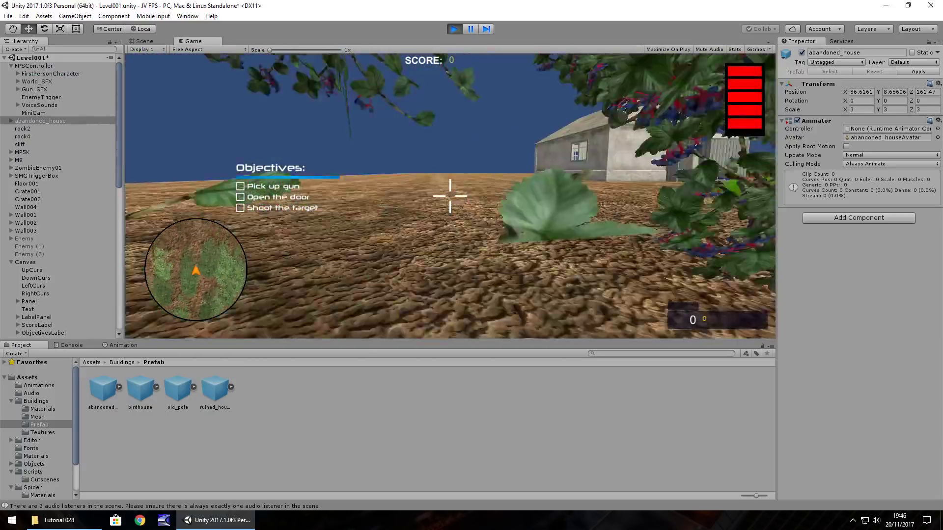
{"action": "key", "text": "w"}
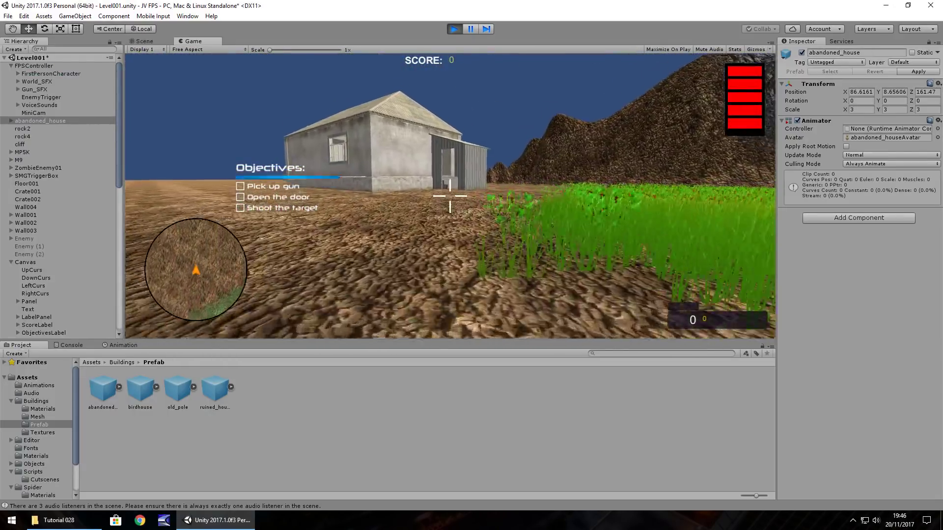
{"action": "key", "text": "w"}
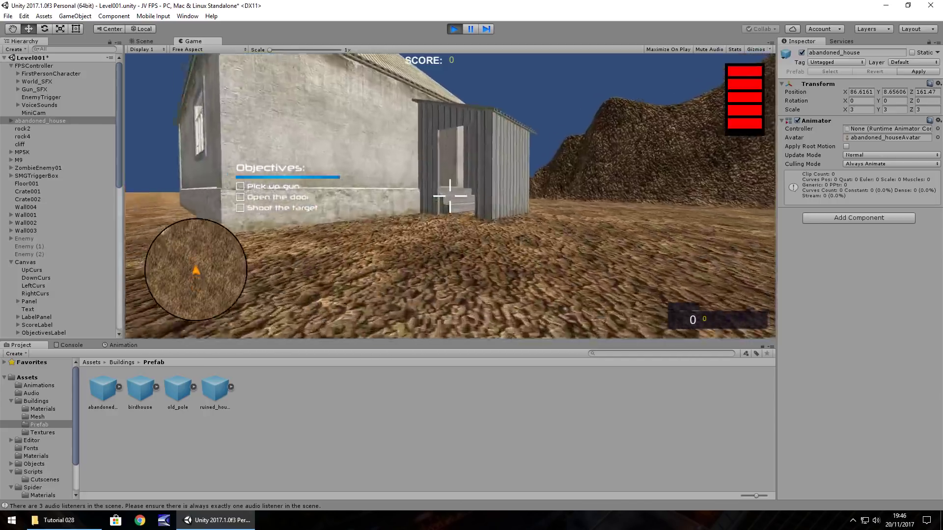
{"action": "key", "text": "w"}
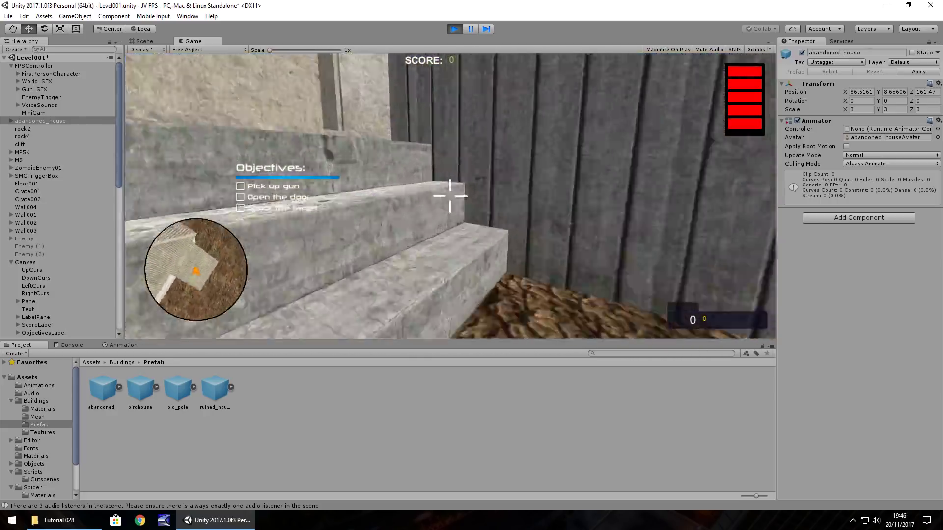
{"action": "key", "text": "w"}
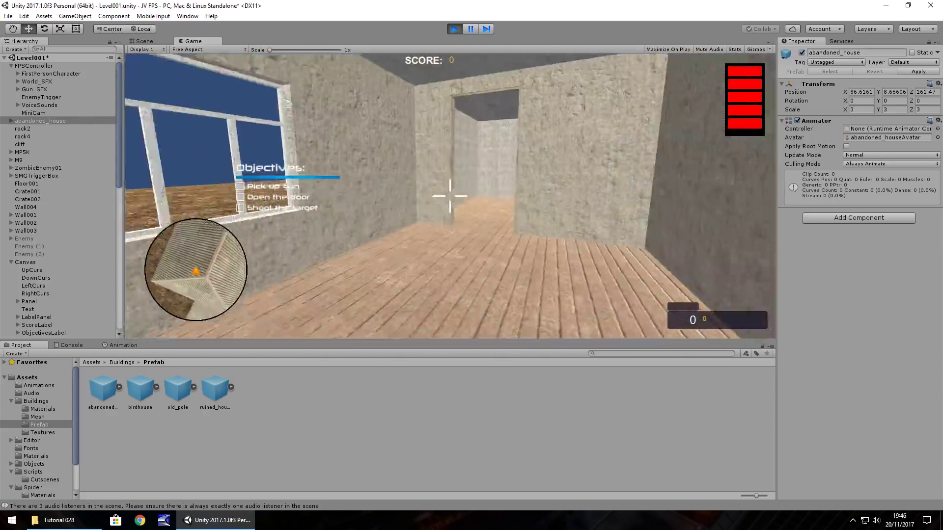
{"action": "key", "text": "w"}
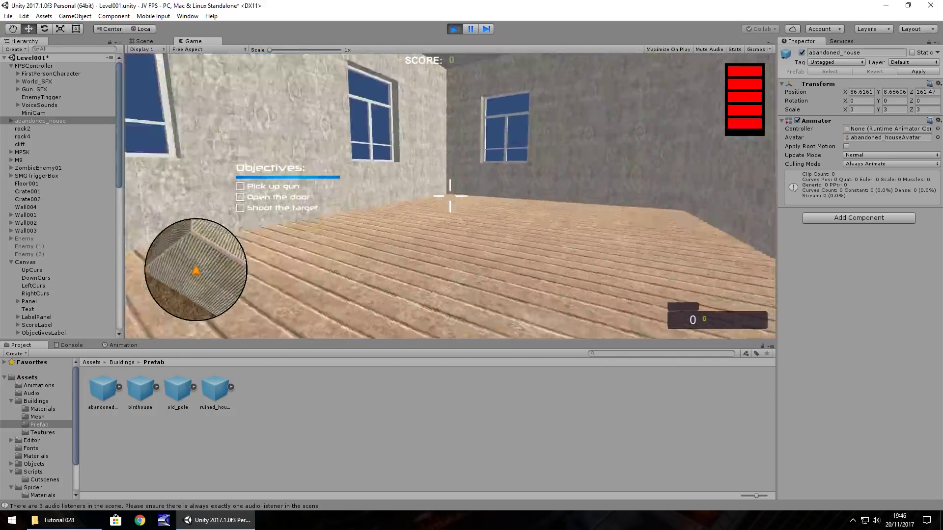
{"action": "key", "text": "ctrl+p"}
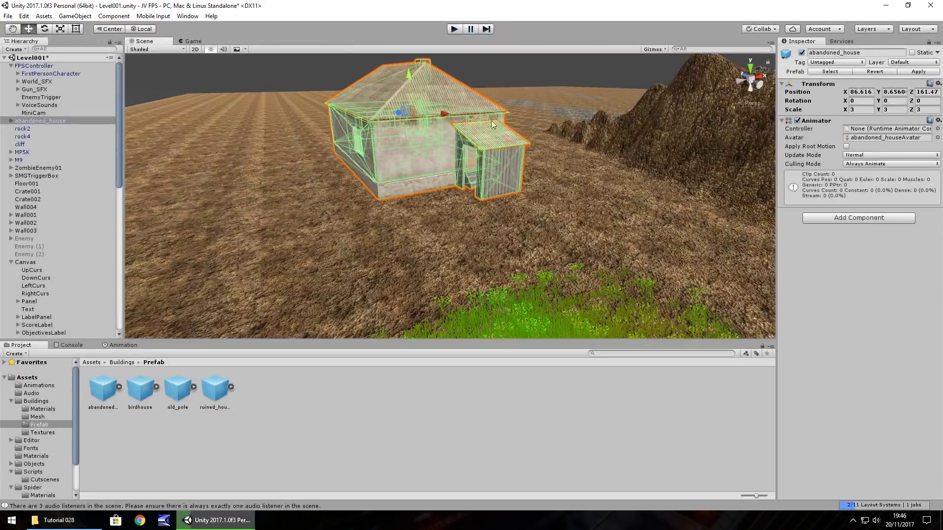
Set the abandoned house's scale to 2 on X, Y and Z and inspect it up close in the scene.
{"action": "left_click", "coordinate": [862, 110]}
{"action": "type", "text": "2"}
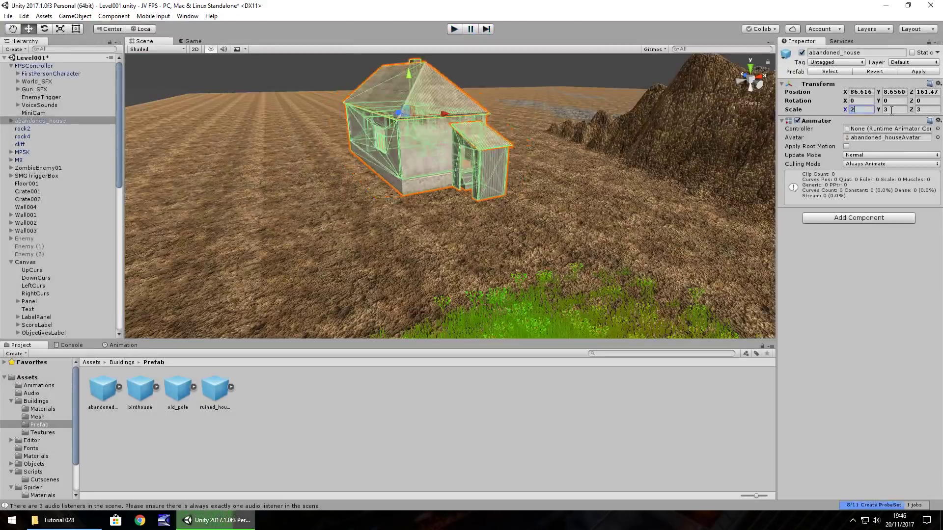
{"action": "key", "text": "Tab"}
{"action": "type", "text": "2"}
{"action": "key", "text": "Tab"}
{"action": "type", "text": "2"}
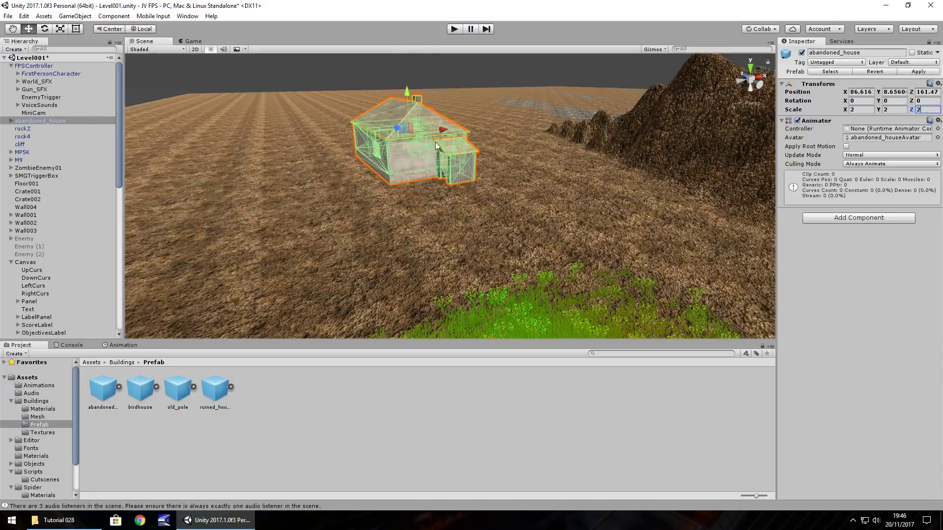
{"action": "left_click", "coordinate": [405, 226]}
{"action": "right_click_drag", "start_coordinate": [387, 188], "coordinate": [517, 243]}
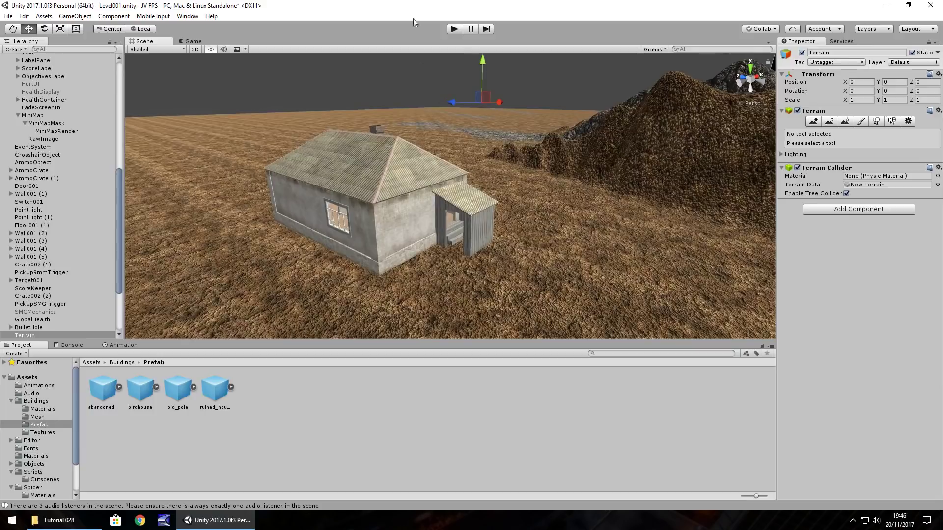
Play-test the level again to check the resized house from the edge of the grass, and stop the game.
{"action": "left_click", "coordinate": [454, 29]}
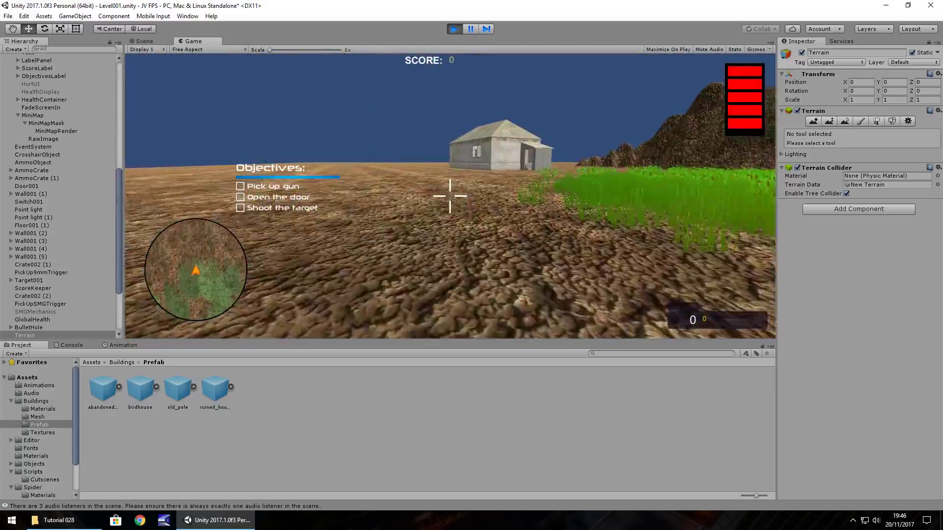
{"action": "key", "text": "w"}
{"action": "key", "text": "ctrl+p"}
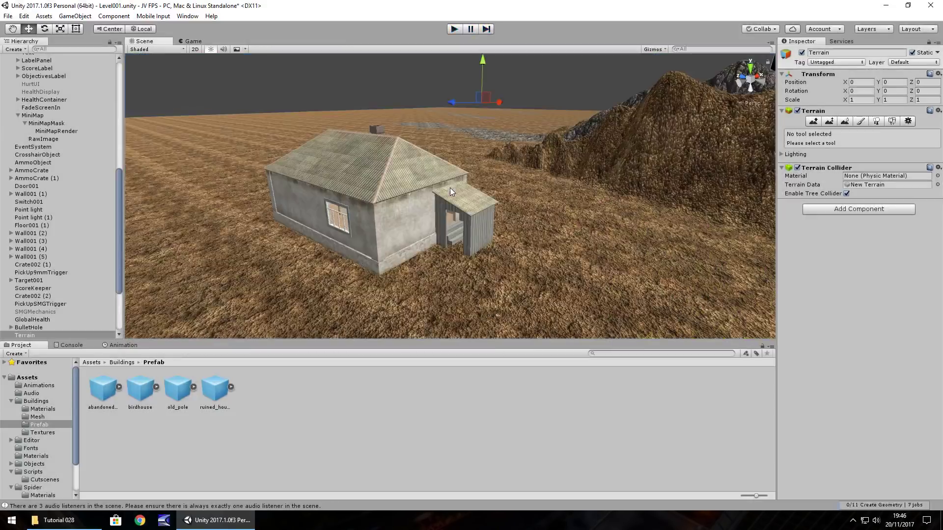
Place the ruined_house prefab on the ground beside the abandoned house and scale it to 2 on X, Y and Z.
{"action": "right_click_drag", "start_coordinate": [354, 319], "coordinate": [273, 323]}
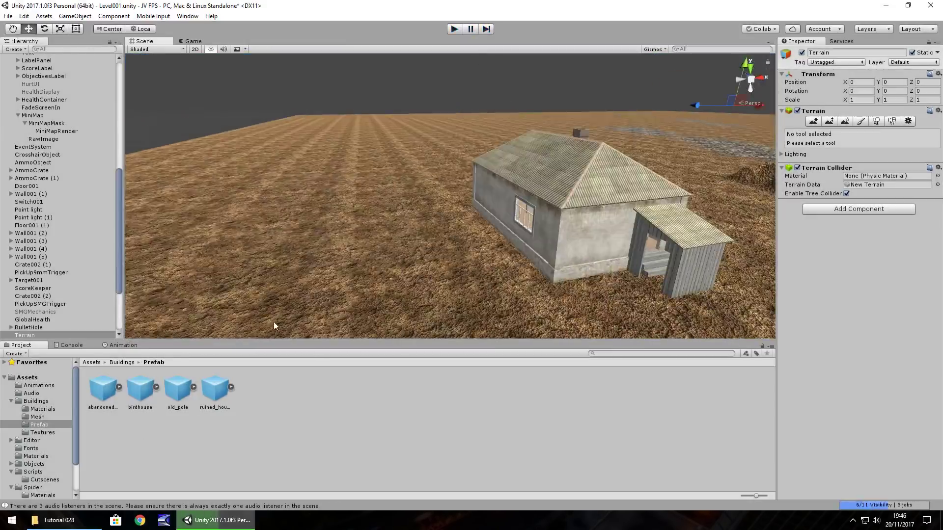
{"action": "left_click_drag", "start_coordinate": [214, 394], "coordinate": [300, 245]}
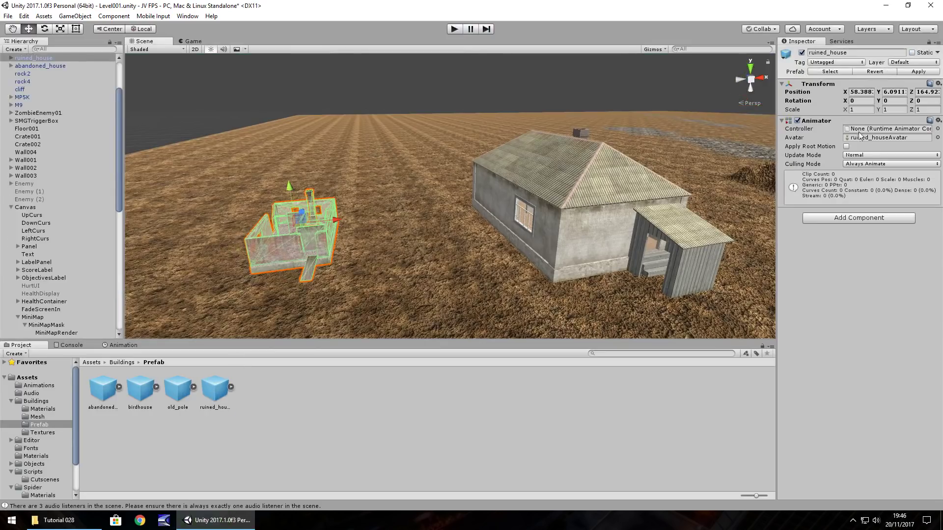
{"action": "left_click", "coordinate": [852, 110]}
{"action": "type", "text": "2"}
{"action": "key", "text": "Tab"}
{"action": "type", "text": "2"}
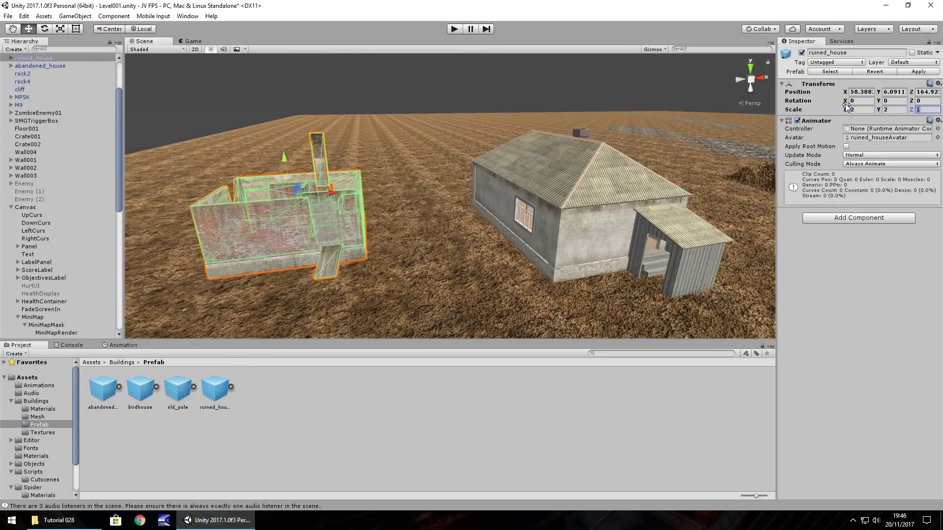
{"action": "key", "text": "Tab"}
{"action": "type", "text": "2"}
{"action": "right_click_drag", "start_coordinate": [652, 61], "coordinate": [512, 183]}
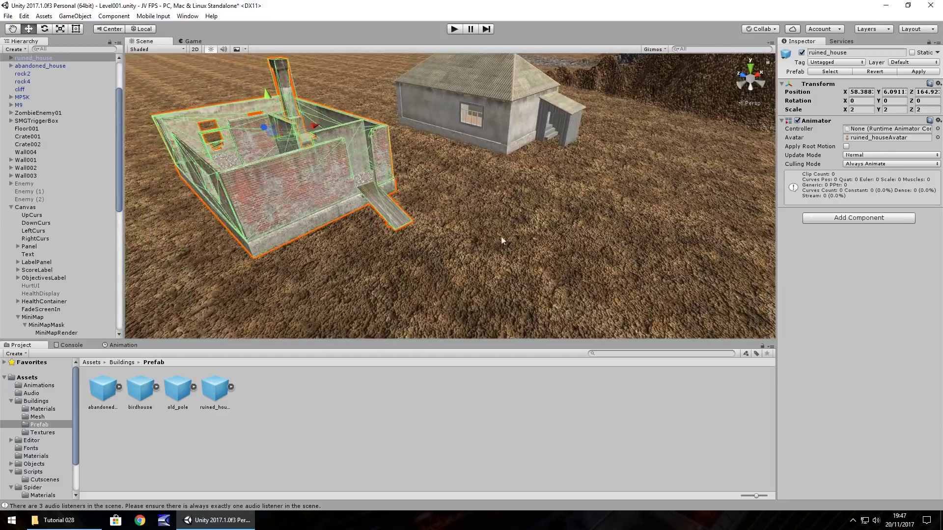
{"action": "right_click_drag", "start_coordinate": [501, 240], "coordinate": [492, 215]}
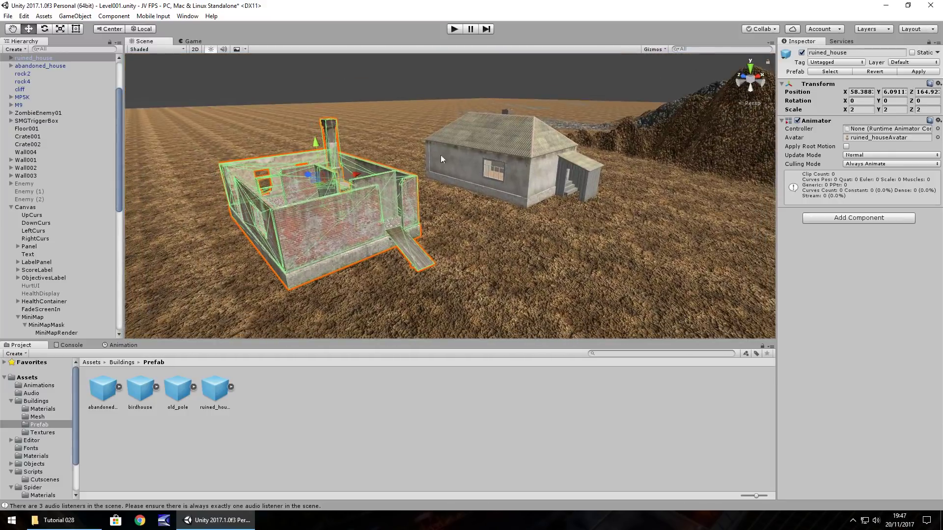
Open the scene's lighting settings and assign Default-Skybox as the skybox material.
{"action": "left_click", "coordinate": [187, 16]}
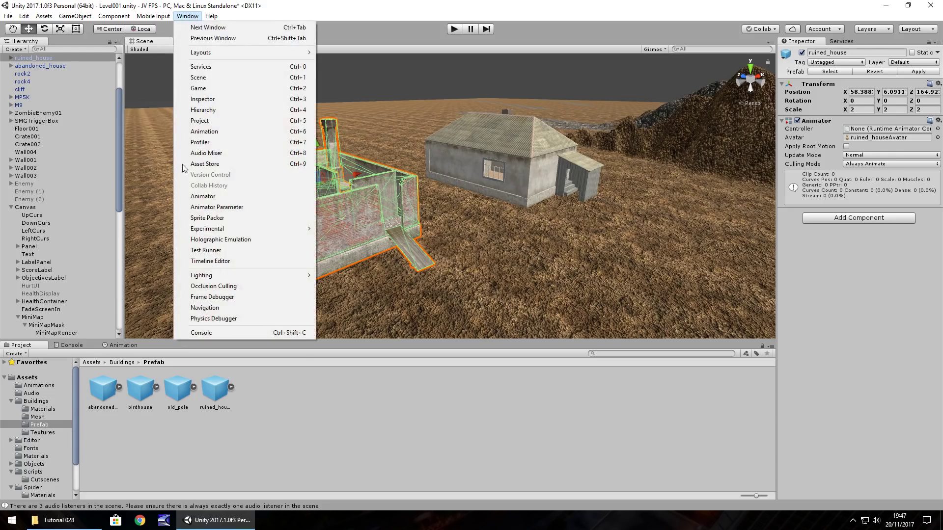
{"action": "mouse_move", "coordinate": [222, 276]}
{"action": "left_click", "coordinate": [329, 275]}
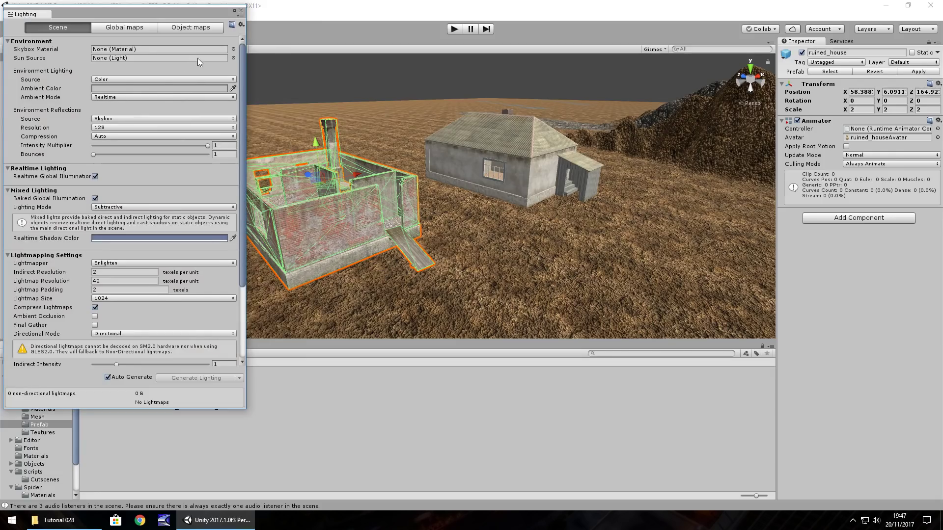
{"action": "left_click", "coordinate": [234, 49]}
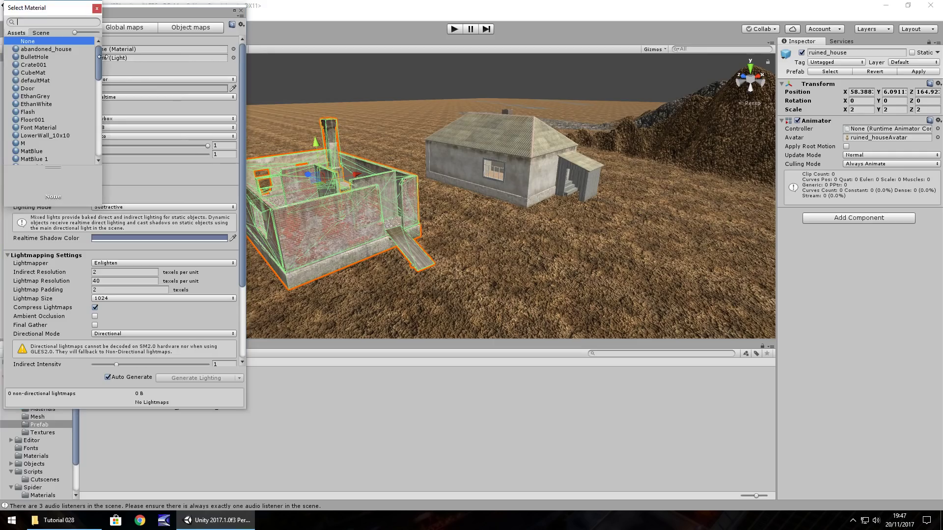
{"action": "left_click_drag", "start_coordinate": [100, 60], "coordinate": [100, 137]}
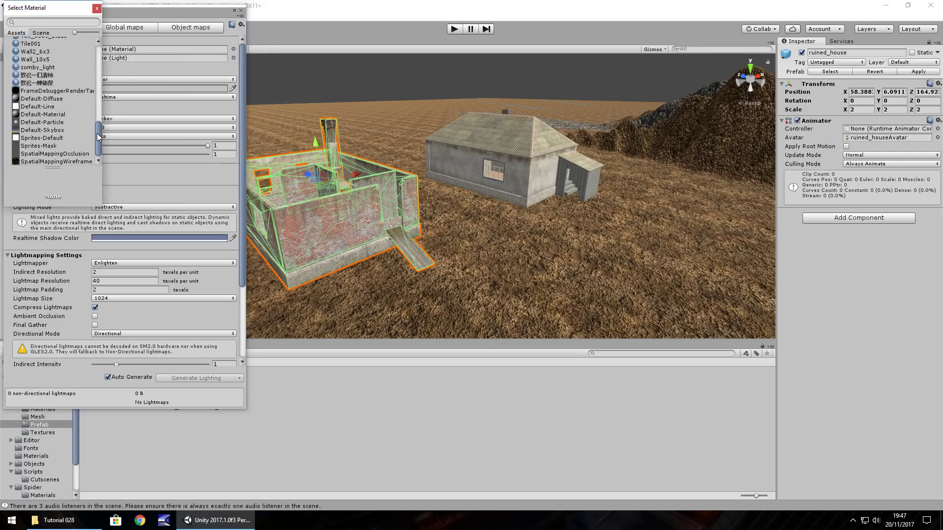
{"action": "left_click", "coordinate": [42, 130]}
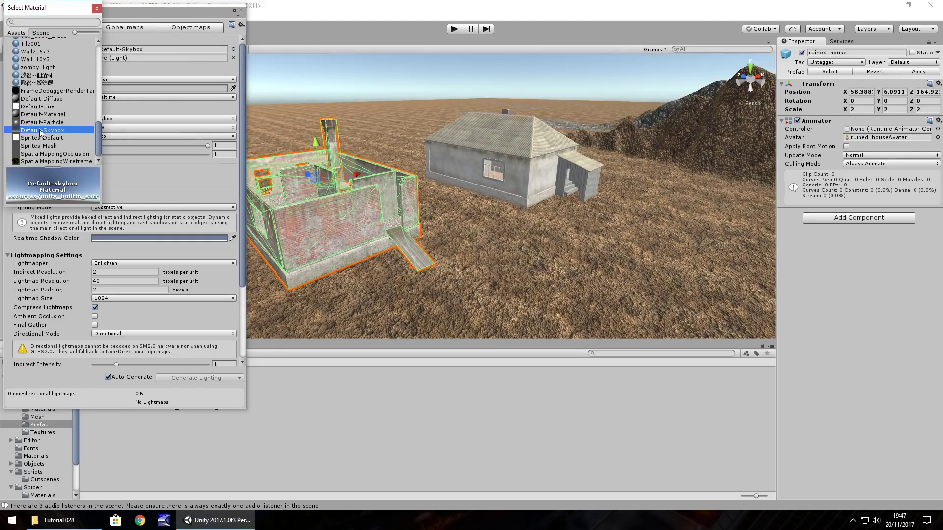
{"action": "left_click", "coordinate": [97, 8]}
Set the environment lighting source to Skybox and lower its intensity multiplier to 0.39.
{"action": "left_click", "coordinate": [123, 79]}
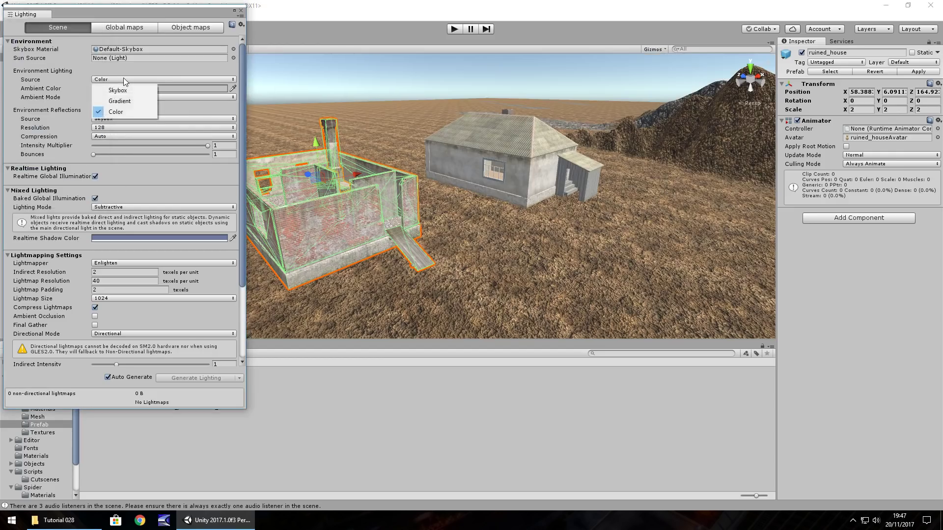
{"action": "left_click", "coordinate": [123, 85]}
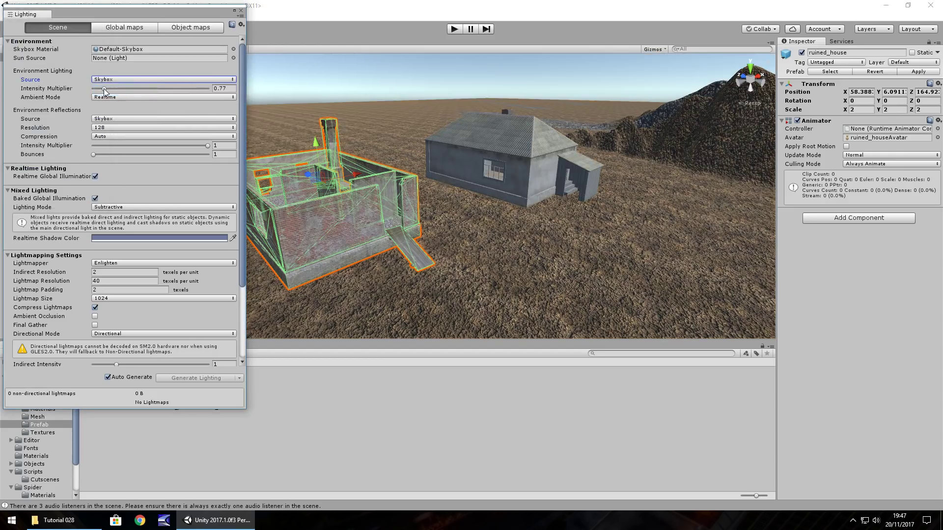
{"action": "mouse_move", "coordinate": [104, 89]}
{"action": "left_mouse_down"}
{"action": "mouse_move", "coordinate": [125, 89]}
{"action": "mouse_move", "coordinate": [89, 100]}
{"action": "mouse_move", "coordinate": [113, 105]}
{"action": "mouse_move", "coordinate": [101, 105]}
{"action": "left_mouse_up"}
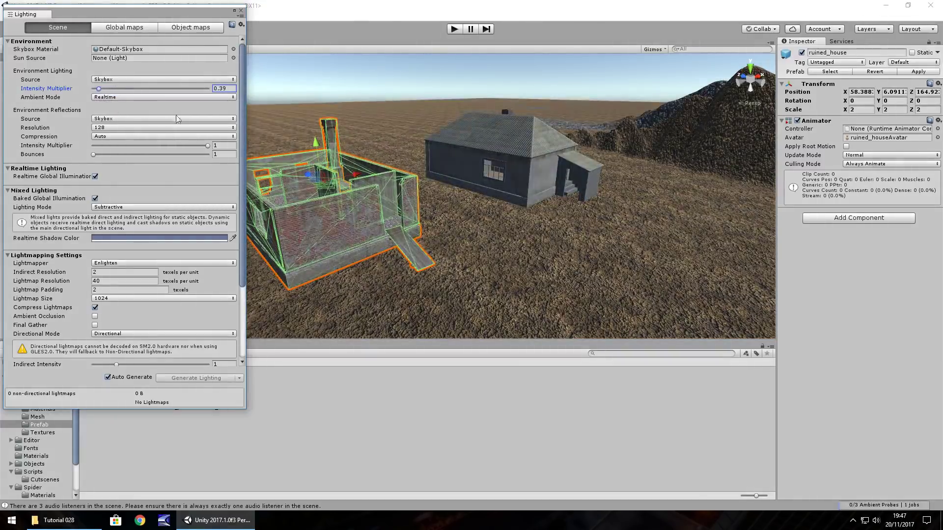
Set the environment lighting source to Color with a black ambient color and close the lighting settings.
{"action": "left_click", "coordinate": [122, 79]}
{"action": "left_click", "coordinate": [116, 112]}
{"action": "left_click", "coordinate": [211, 89]}
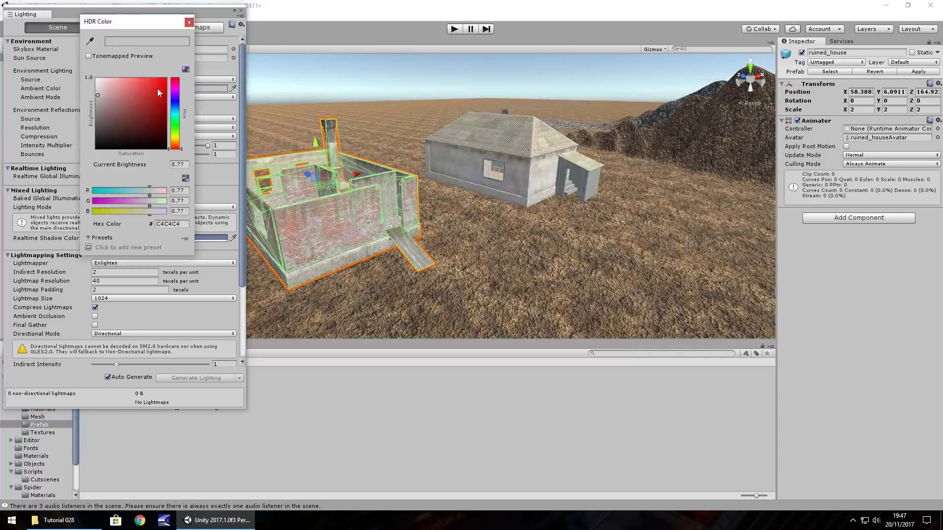
{"action": "left_click", "coordinate": [118, 99]}
{"action": "left_click_drag", "start_coordinate": [121, 100], "coordinate": [175, 149]}
{"action": "left_click", "coordinate": [189, 22]}
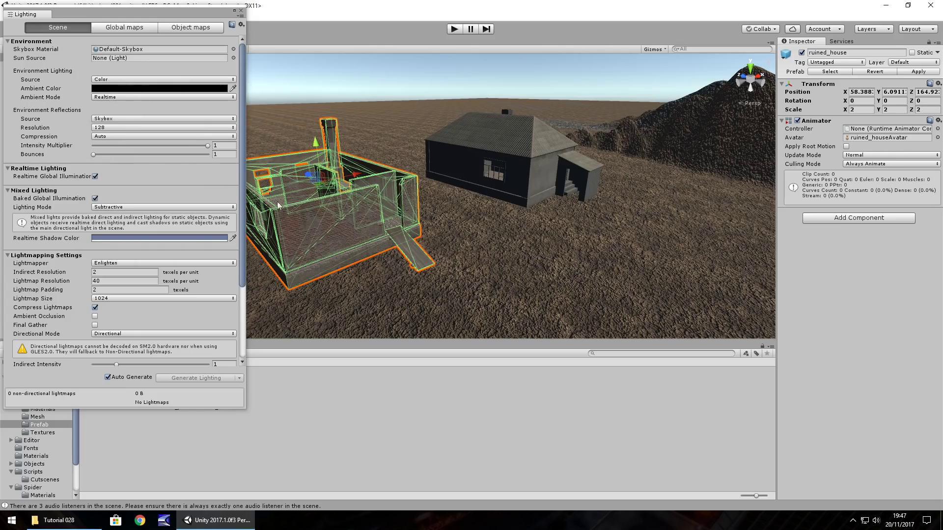
{"action": "left_click", "coordinate": [241, 11]}
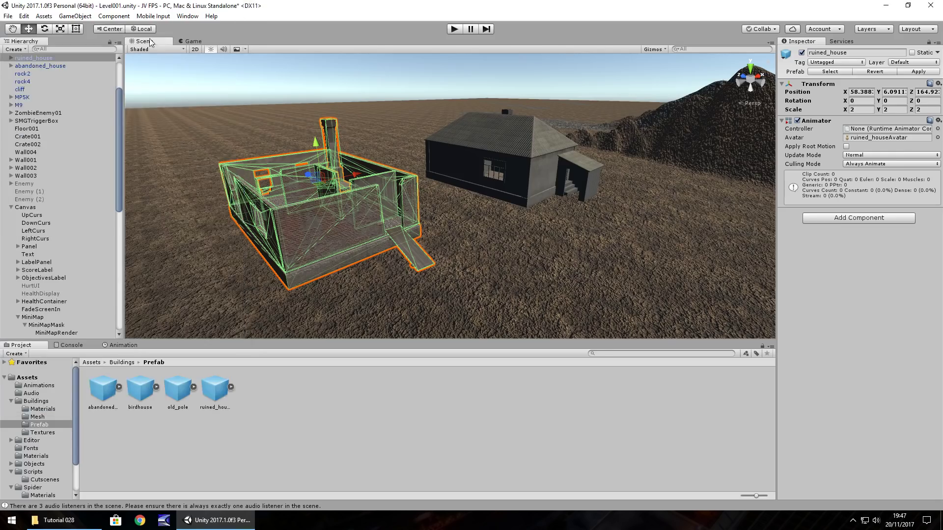
Search the scene objects for "light", select the Directional light, and deactivate it.
{"action": "left_click", "coordinate": [44, 52]}
{"action": "type", "text": "light"}
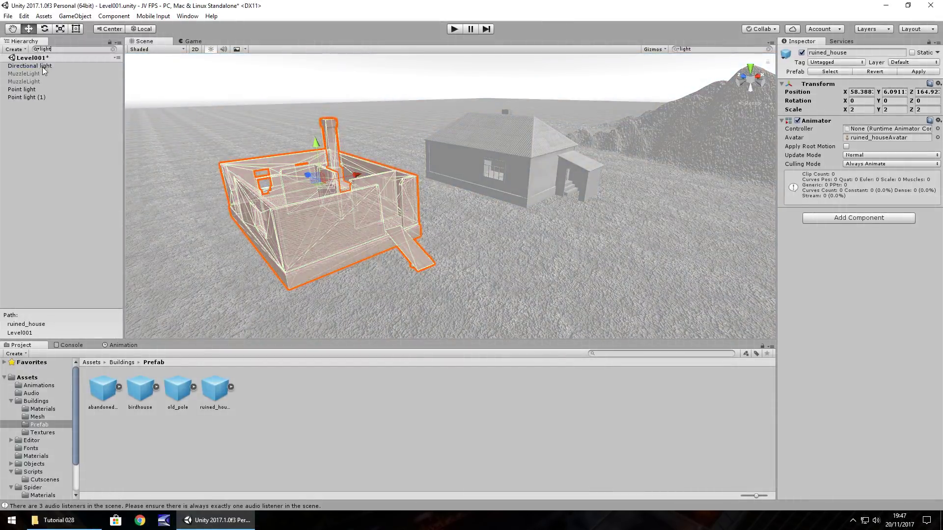
{"action": "left_click", "coordinate": [43, 67]}
{"action": "left_click", "coordinate": [114, 50]}
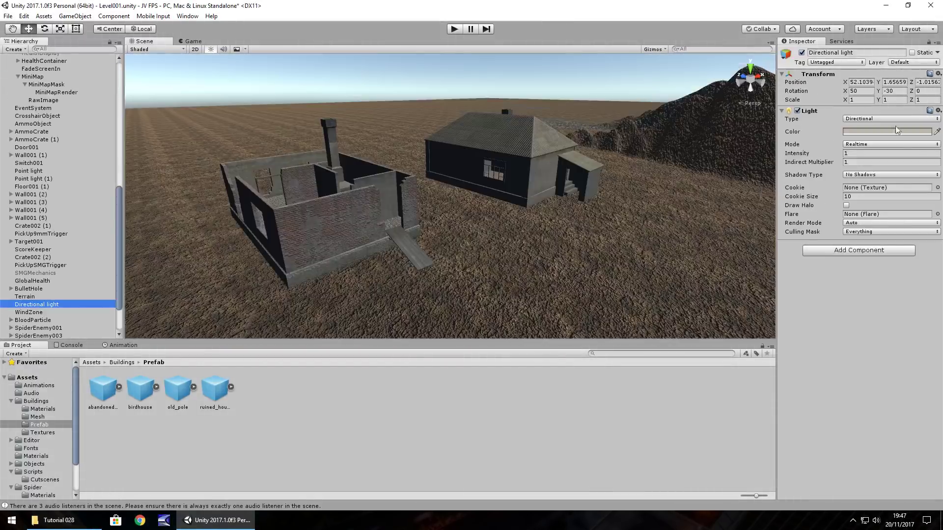
{"action": "right_click_drag", "start_coordinate": [156, 261], "coordinate": [253, 225]}
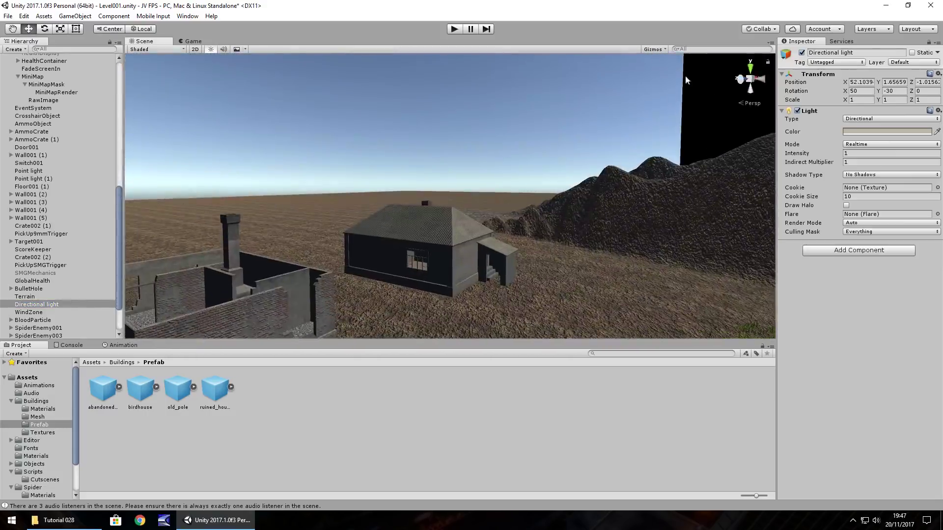
{"action": "left_click", "coordinate": [802, 53]}
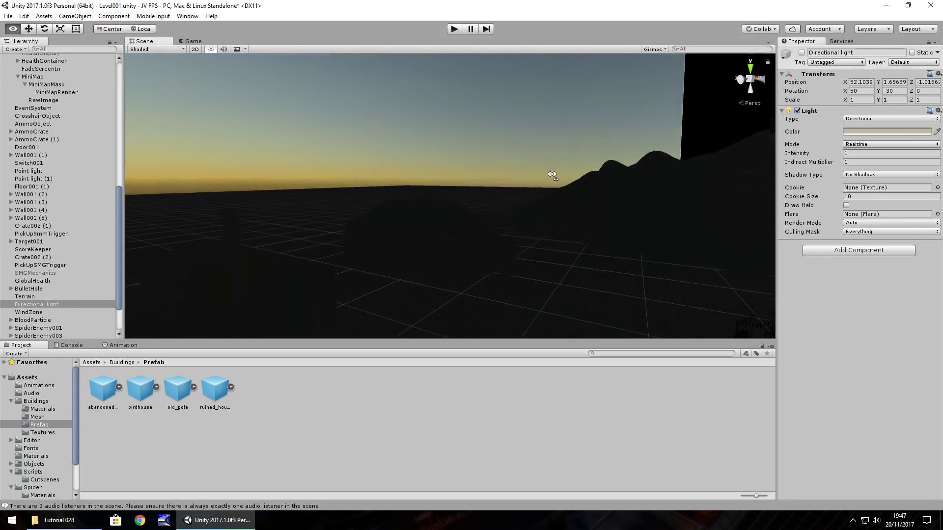
{"action": "mouse_move", "coordinate": [323, 227]}
{"action": "right_mouse_down"}
{"action": "mouse_move", "coordinate": [296, 191]}
{"action": "mouse_move", "coordinate": [318, 230]}
{"action": "right_mouse_up"}
Reopen the scene's lighting settings and set the environment lighting source to Skybox with an intensity multiplier of 1.15.
{"action": "left_click", "coordinate": [188, 16]}
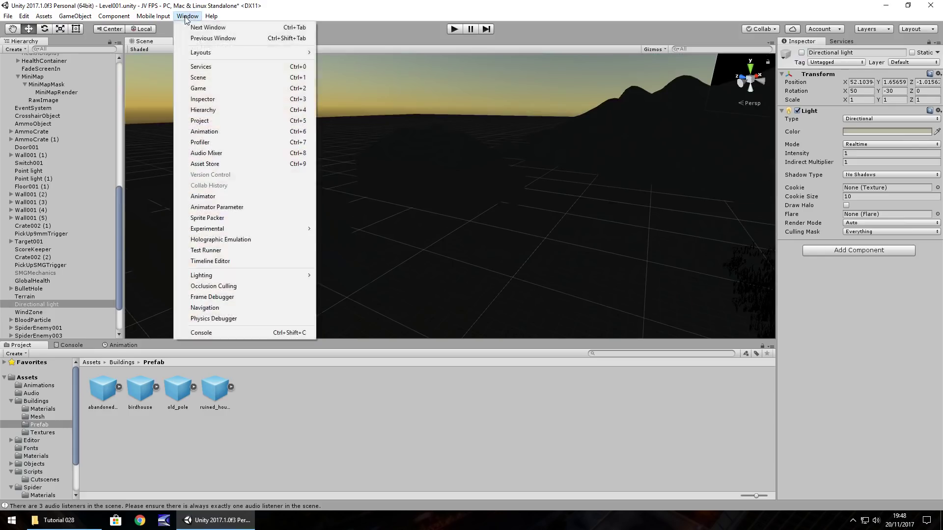
{"action": "mouse_move", "coordinate": [222, 276]}
{"action": "left_click", "coordinate": [341, 276]}
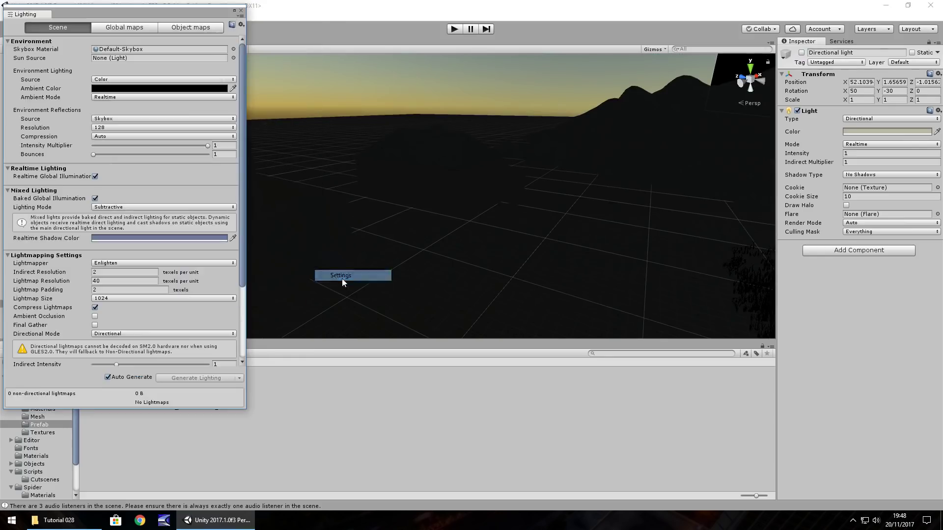
{"action": "left_click", "coordinate": [176, 80]}
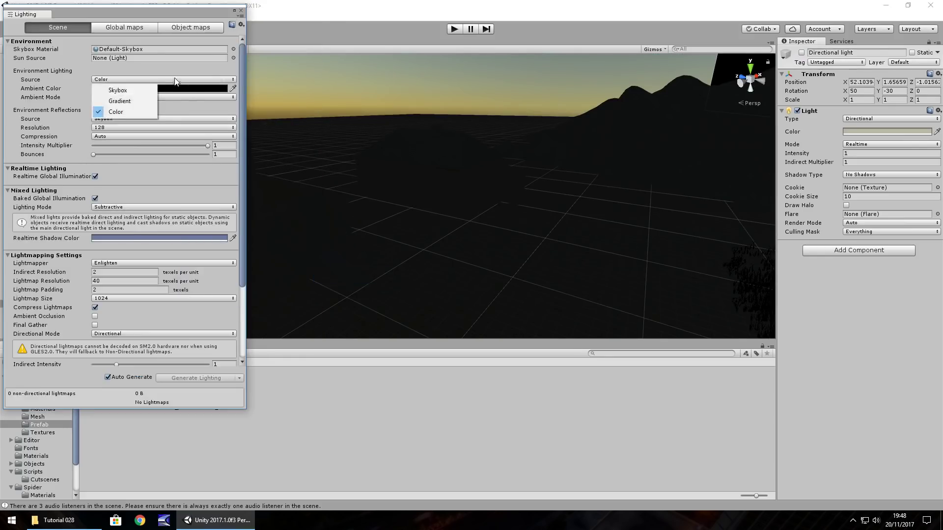
{"action": "left_click", "coordinate": [137, 89]}
{"action": "mouse_move", "coordinate": [100, 89]}
{"action": "left_mouse_down"}
{"action": "mouse_move", "coordinate": [136, 95]}
{"action": "mouse_move", "coordinate": [110, 97]}
{"action": "left_mouse_up"}
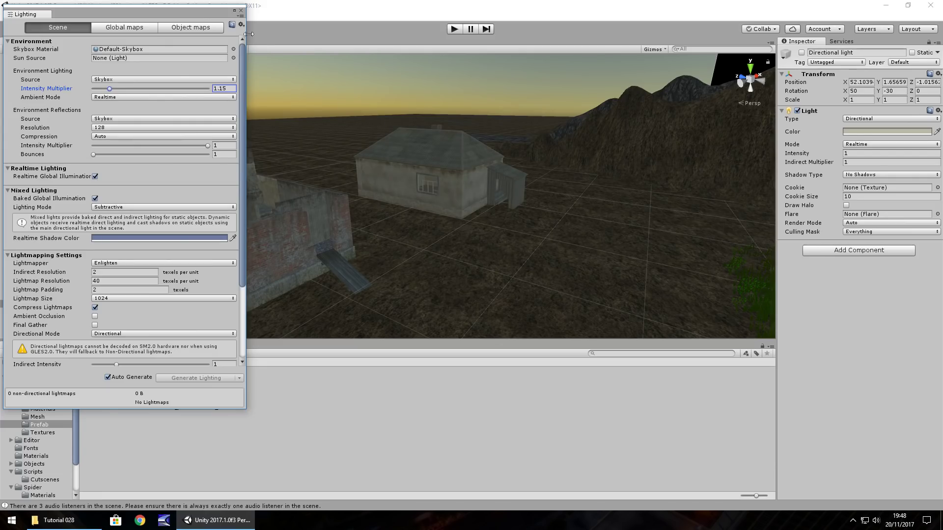
{"action": "left_click", "coordinate": [240, 11]}
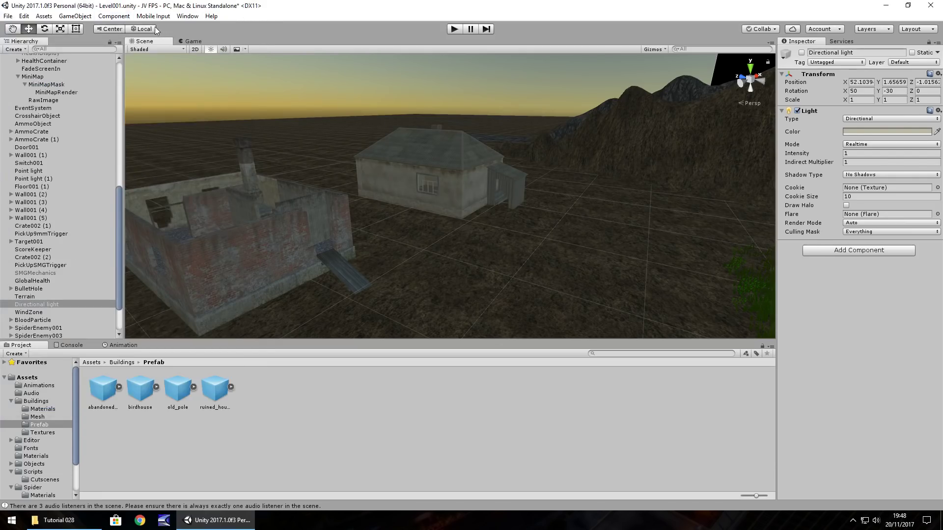
Examine the building textures, the abandoned_house_n import settings, and the renderer and material of the ruined_house mesh under ruined_house_LOD0.
{"action": "left_click", "coordinate": [260, 255]}
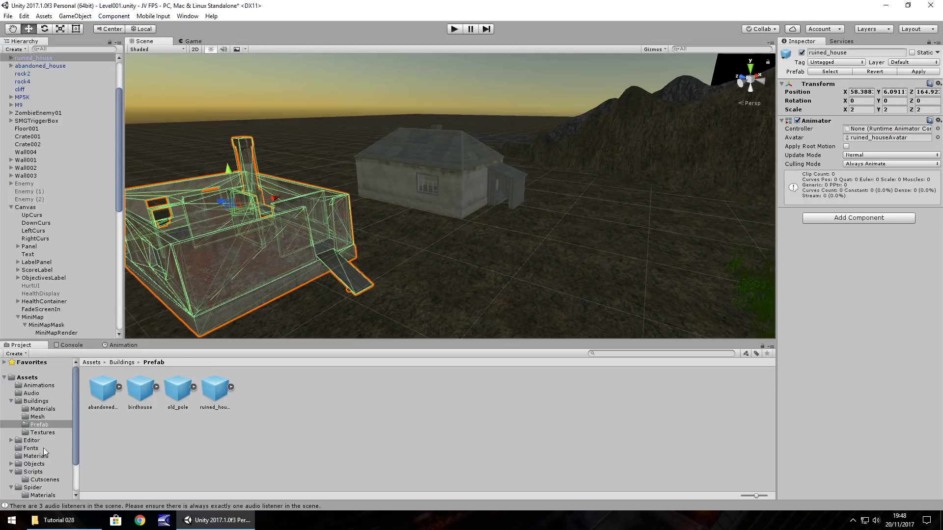
{"action": "left_click", "coordinate": [41, 432]}
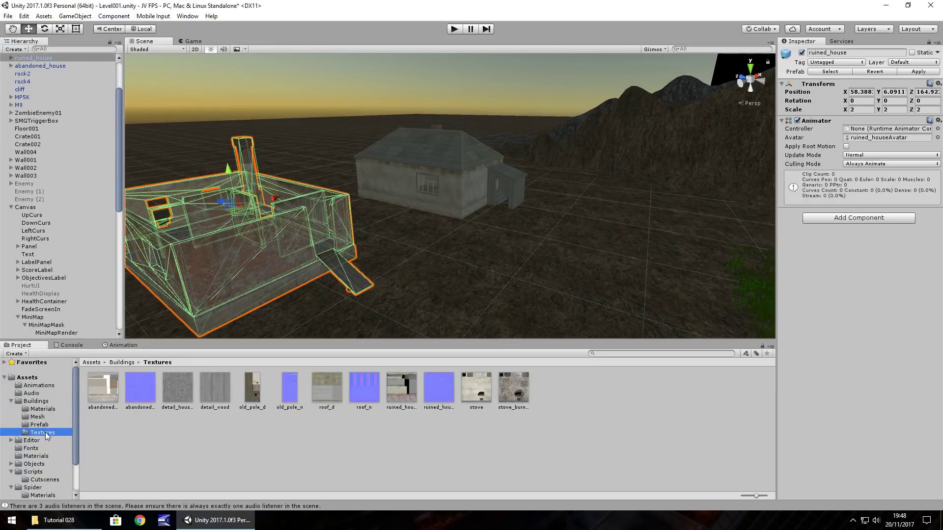
{"action": "left_click", "coordinate": [137, 383]}
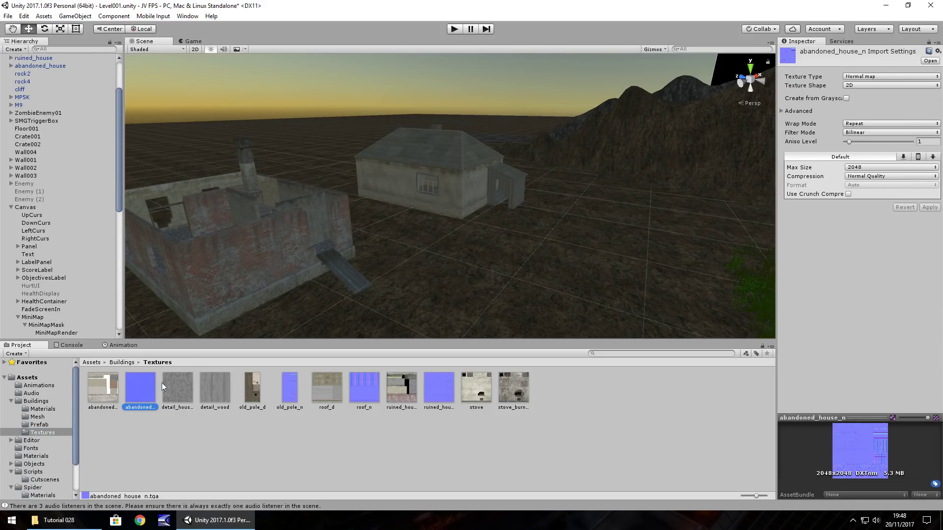
{"action": "left_click", "coordinate": [268, 271]}
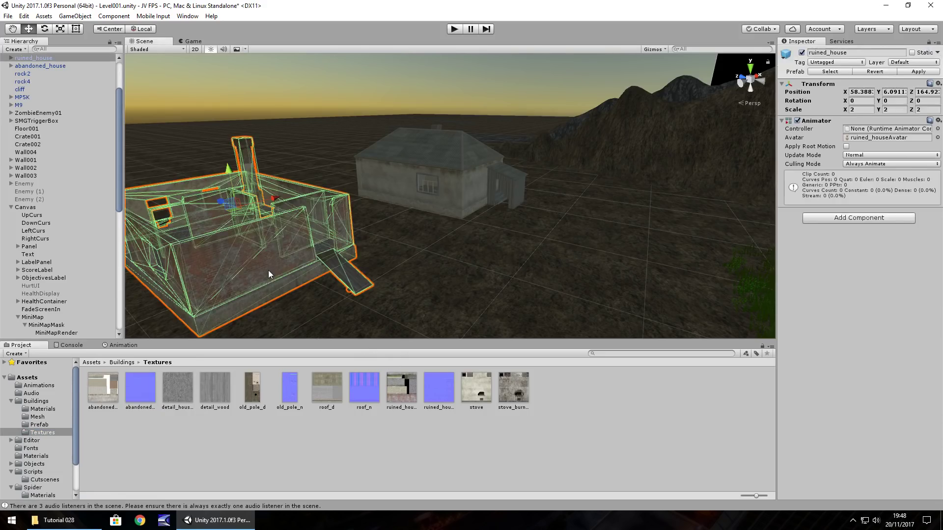
{"action": "left_click", "coordinate": [11, 58]}
{"action": "left_click", "coordinate": [55, 74]}
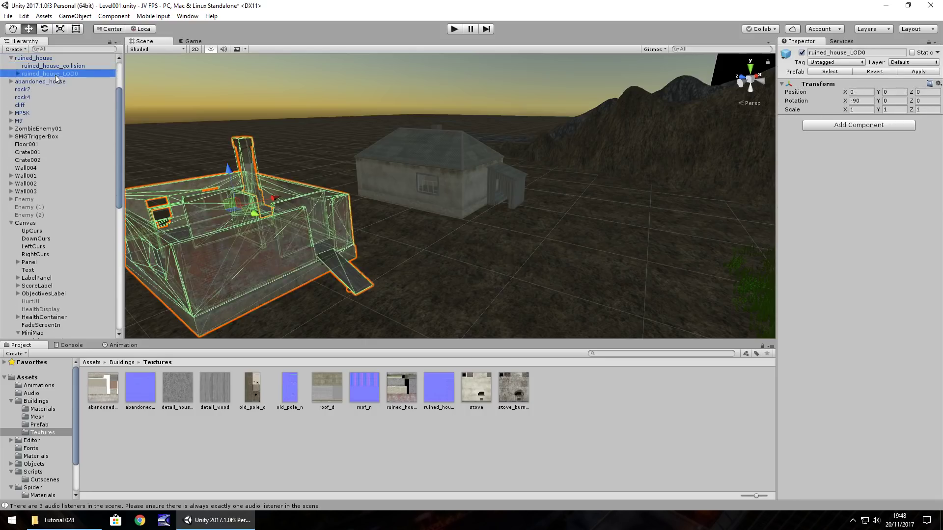
{"action": "left_click", "coordinate": [17, 73]}
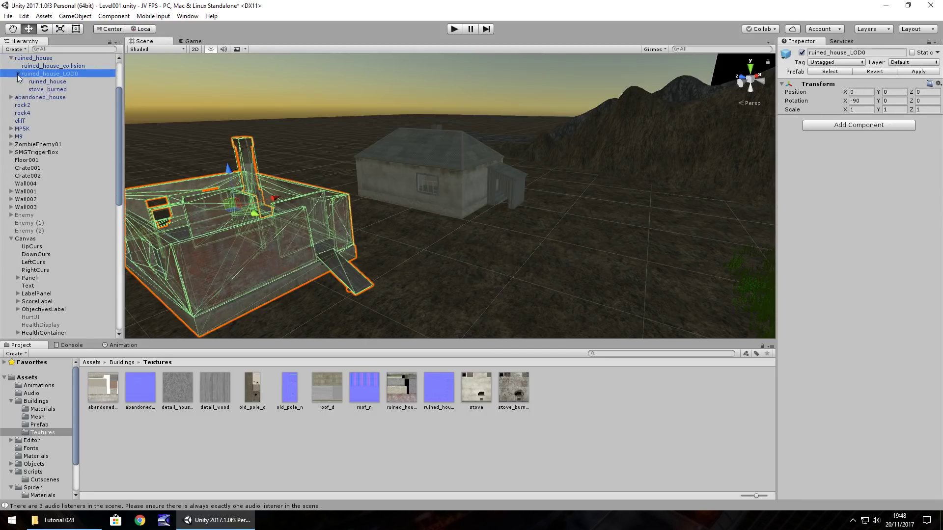
{"action": "left_click", "coordinate": [49, 81]}
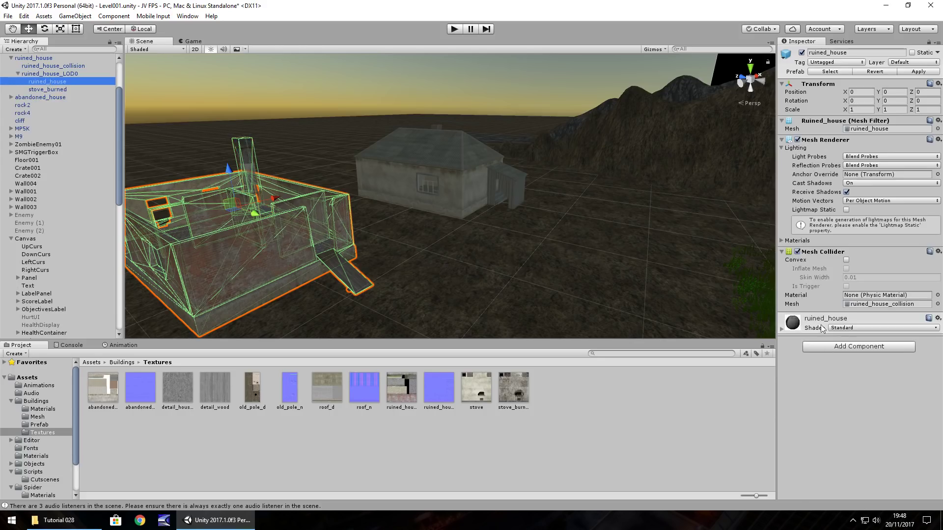
Enable Create from Grayscale on the ruined_house_n normal map, apply the import settings, and check the ruined house's brick walls.
{"action": "left_click", "coordinate": [429, 385]}
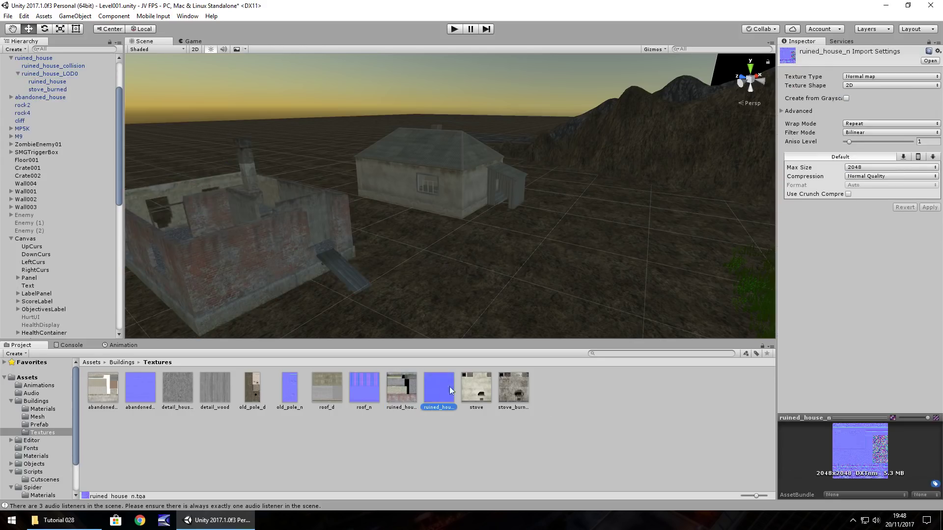
{"action": "left_click", "coordinate": [847, 98]}
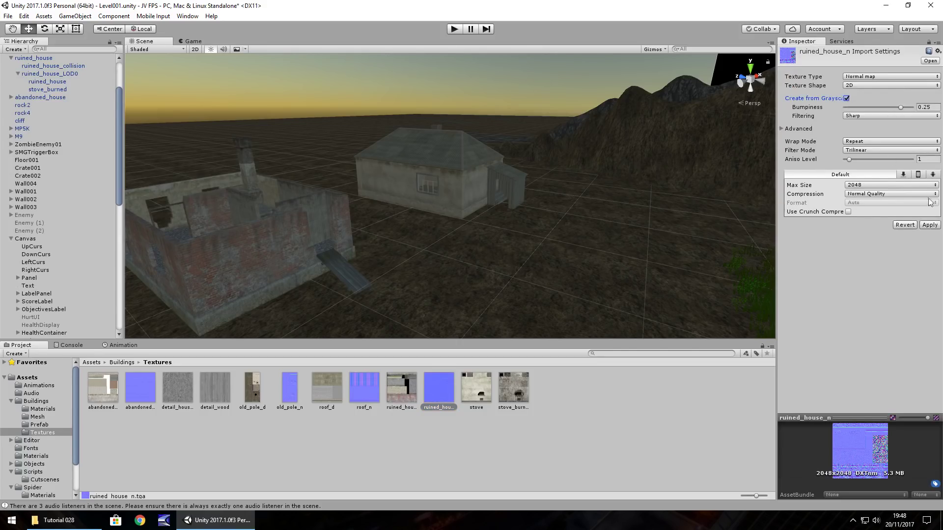
{"action": "left_click", "coordinate": [931, 226]}
{"action": "left_click_drag", "start_coordinate": [276, 288], "coordinate": [279, 260], "text": "alt"}
{"action": "middle_click_drag", "start_coordinate": [279, 260], "coordinate": [680, 210]}
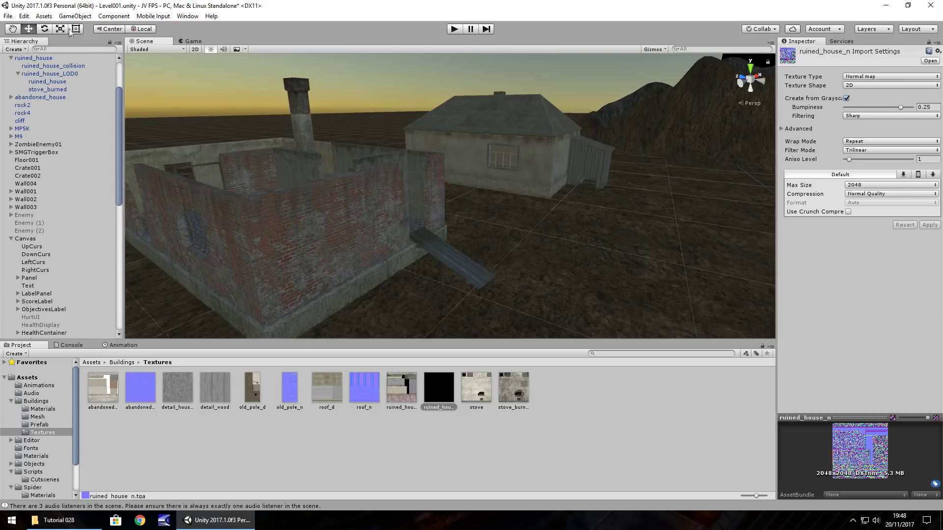
Open the scene's lighting settings and lower the environment lighting intensity multiplier to 0.36.
{"action": "left_click", "coordinate": [188, 17]}
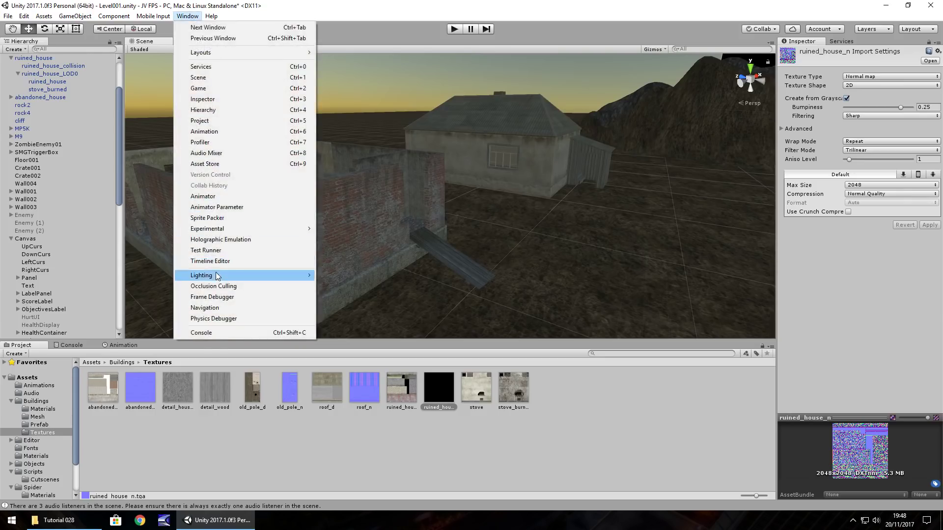
{"action": "mouse_move", "coordinate": [218, 277]}
{"action": "left_click", "coordinate": [327, 273]}
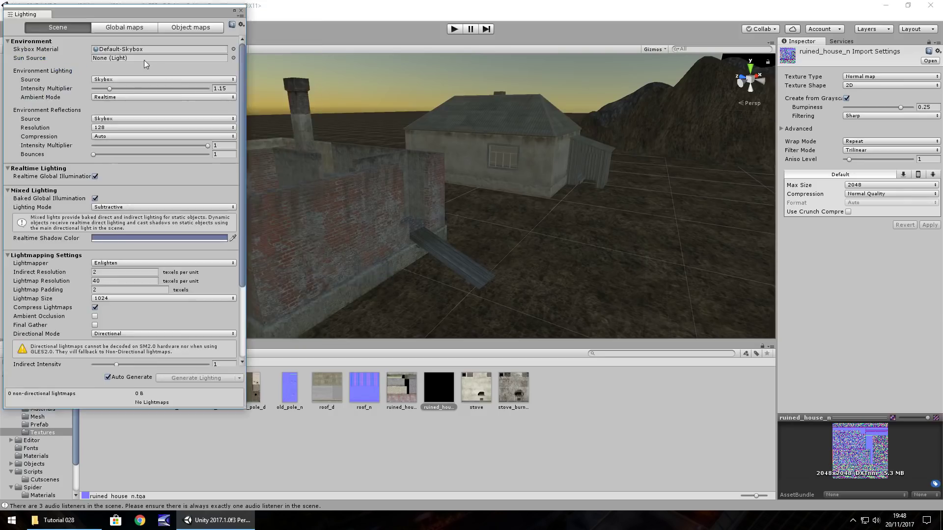
{"action": "mouse_move", "coordinate": [111, 94]}
{"action": "left_mouse_down"}
{"action": "mouse_move", "coordinate": [102, 95]}
{"action": "mouse_move", "coordinate": [207, 95]}
{"action": "mouse_move", "coordinate": [100, 93]}
{"action": "left_mouse_up"}
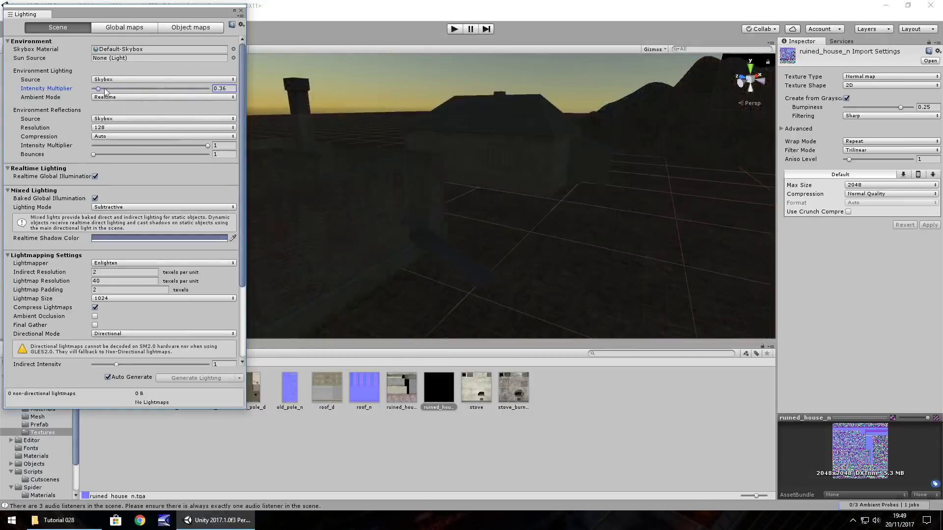
Try the environment lighting source as Color with a black (000000) ambient color.
{"action": "left_click", "coordinate": [114, 79]}
{"action": "left_click", "coordinate": [114, 112]}
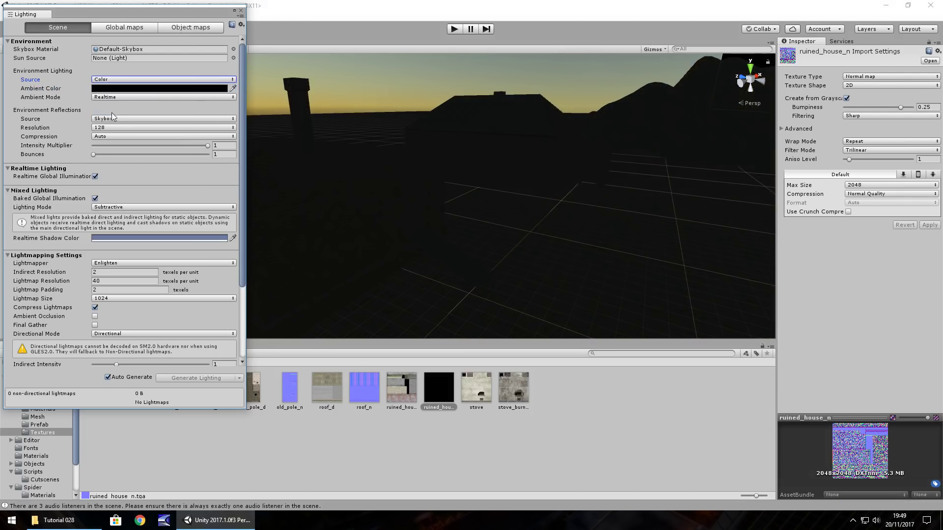
{"action": "left_click", "coordinate": [119, 89]}
{"action": "left_click_drag", "start_coordinate": [98, 129], "coordinate": [90, 149]}
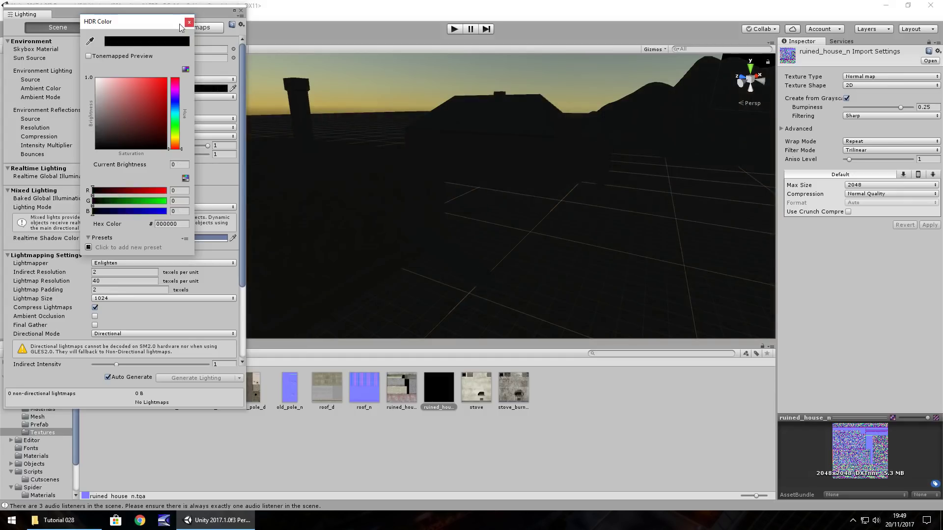
{"action": "left_click", "coordinate": [189, 22]}
Return the environment lighting source to Skybox, raise its intensity multiplier to 0.77, and close the lighting settings.
{"action": "left_click", "coordinate": [147, 79]}
{"action": "left_click", "coordinate": [119, 91]}
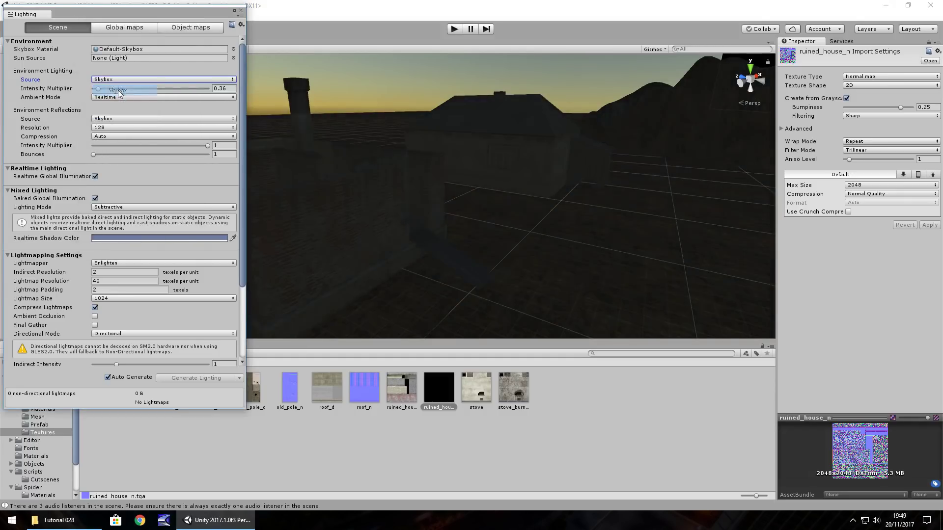
{"action": "left_click_drag", "start_coordinate": [101, 91], "coordinate": [107, 90]}
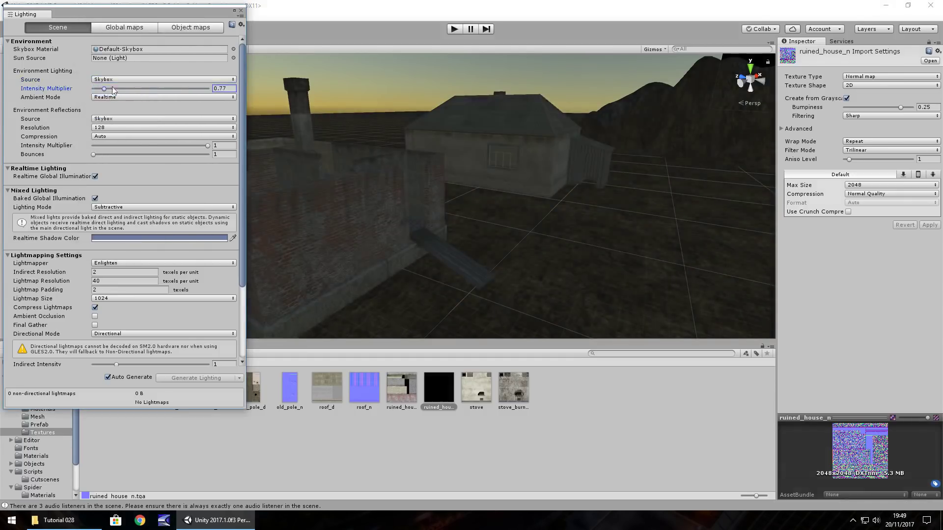
{"action": "left_click", "coordinate": [240, 11]}
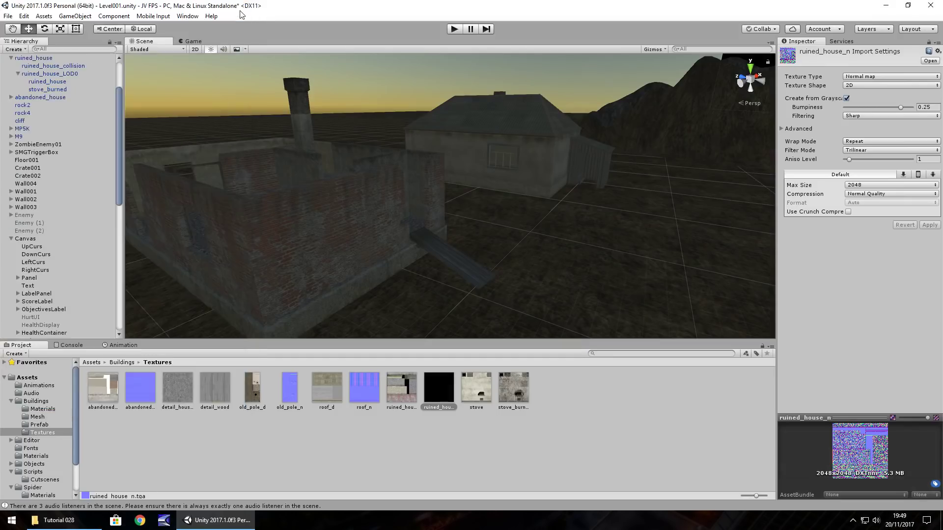
Add a new point light to the scene.
{"action": "left_click", "coordinate": [188, 17]}
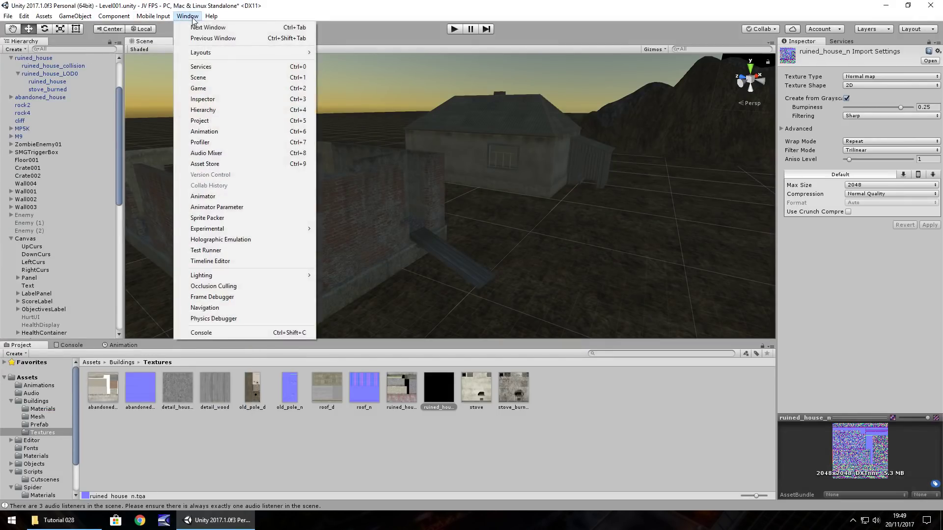
{"action": "left_click", "coordinate": [188, 16]}
{"action": "left_click", "coordinate": [114, 16]}
{"action": "mouse_move", "coordinate": [80, 19]}
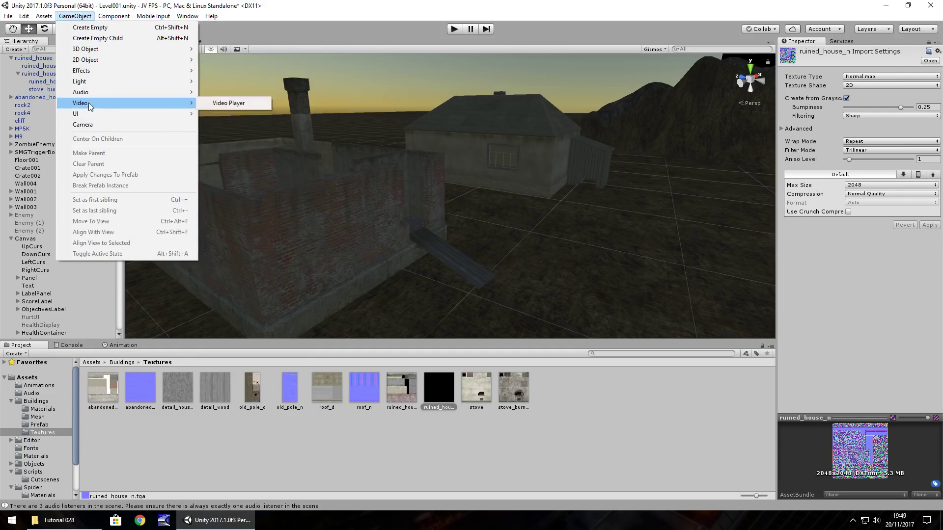
{"action": "mouse_move", "coordinate": [80, 82]}
{"action": "left_click", "coordinate": [223, 92]}
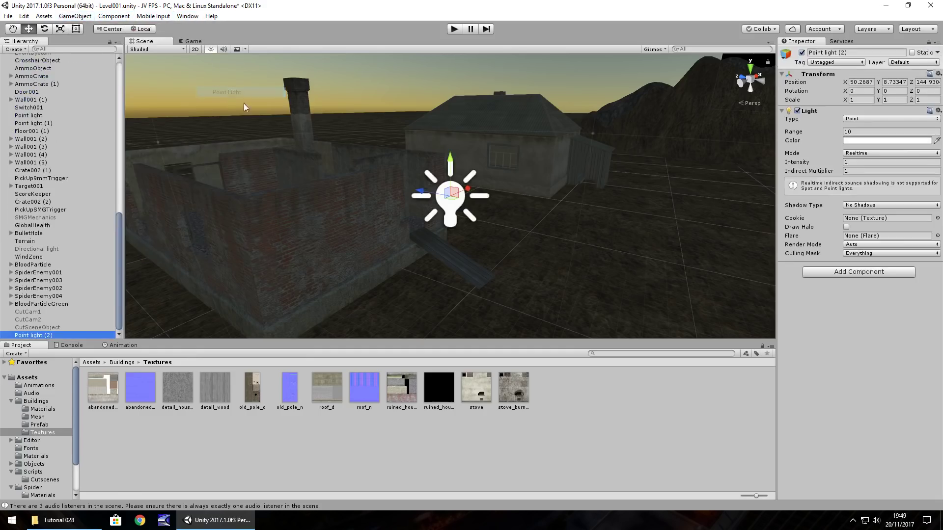
Move the new point light down beside the ruined house's brick wall, to about X 54.08, Y 6.15, Z 149.512.
{"action": "left_click_drag", "start_coordinate": [466, 191], "coordinate": [455, 220]}
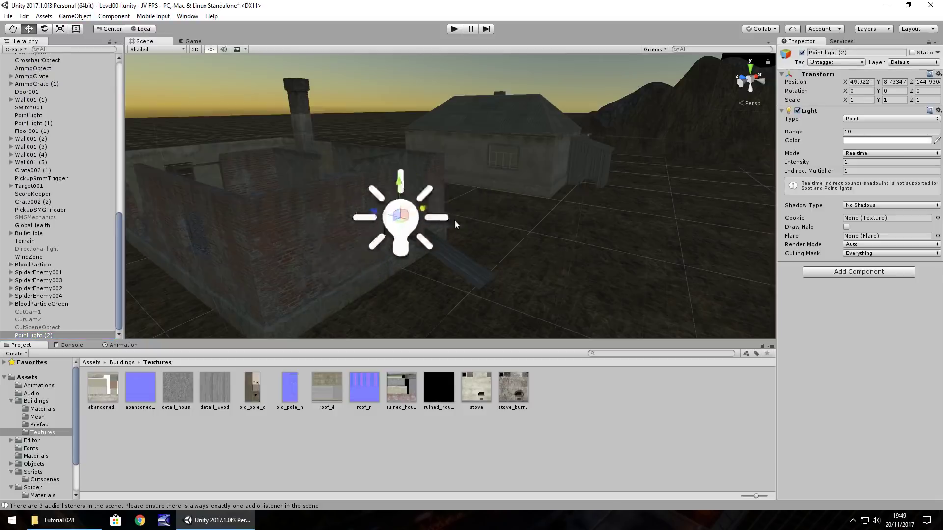
{"action": "middle_click_drag", "start_coordinate": [455, 220], "coordinate": [536, 247]}
{"action": "key", "text": "w"}
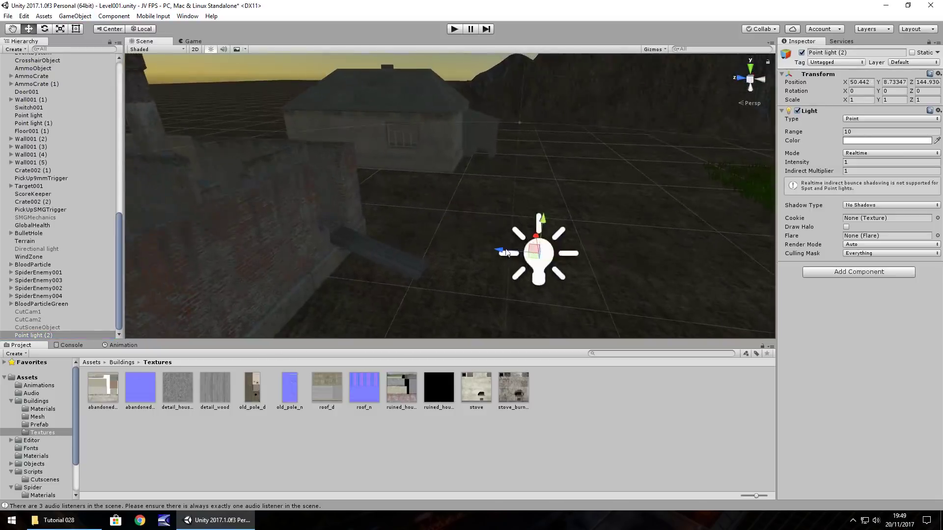
{"action": "left_click_drag", "start_coordinate": [501, 252], "coordinate": [272, 316]}
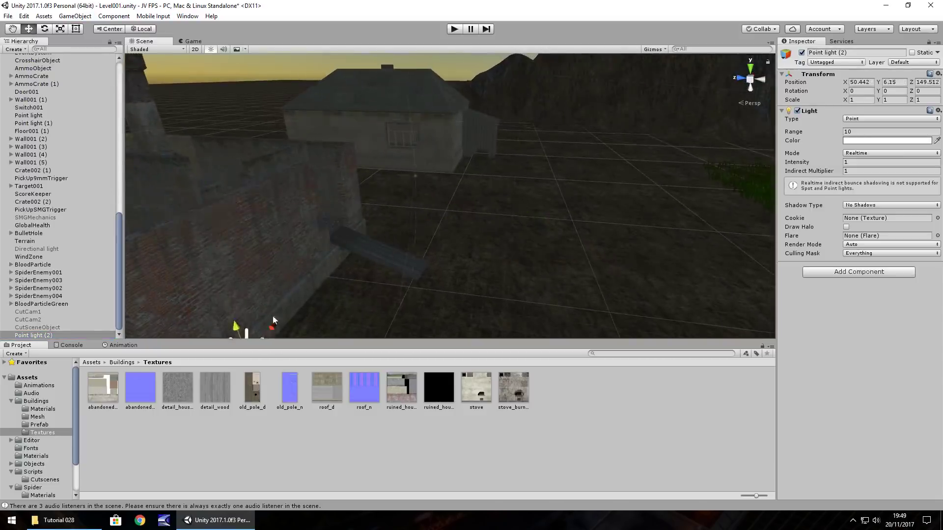
{"action": "key", "text": "f"}
{"action": "left_click_drag", "start_coordinate": [365, 143], "coordinate": [469, 103]}
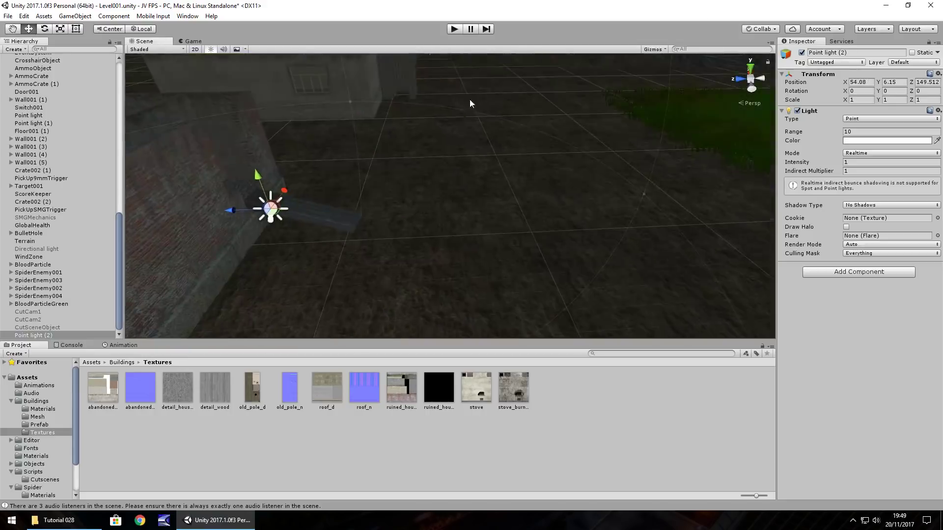
Set the point light's range to 50.19 and intensity to 1.85, and play-test the level around the abandoned house.
{"action": "left_click_drag", "start_coordinate": [806, 137], "coordinate": [496, 139]}
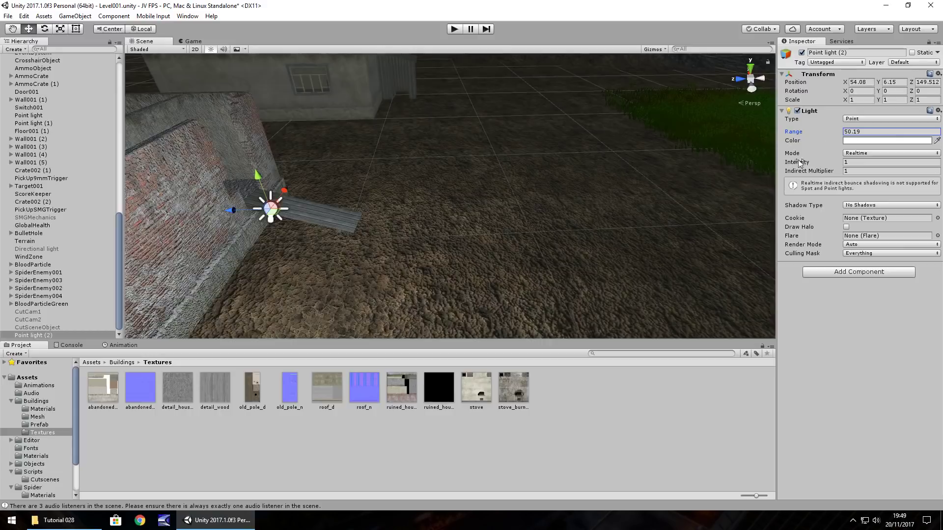
{"action": "mouse_move", "coordinate": [800, 163]}
{"action": "left_mouse_down"}
{"action": "mouse_move", "coordinate": [835, 165]}
{"action": "mouse_move", "coordinate": [808, 167]}
{"action": "left_mouse_up"}
{"action": "scroll", "coordinate": [474, 256], "scroll_direction": "down", "scroll_amount": 5}
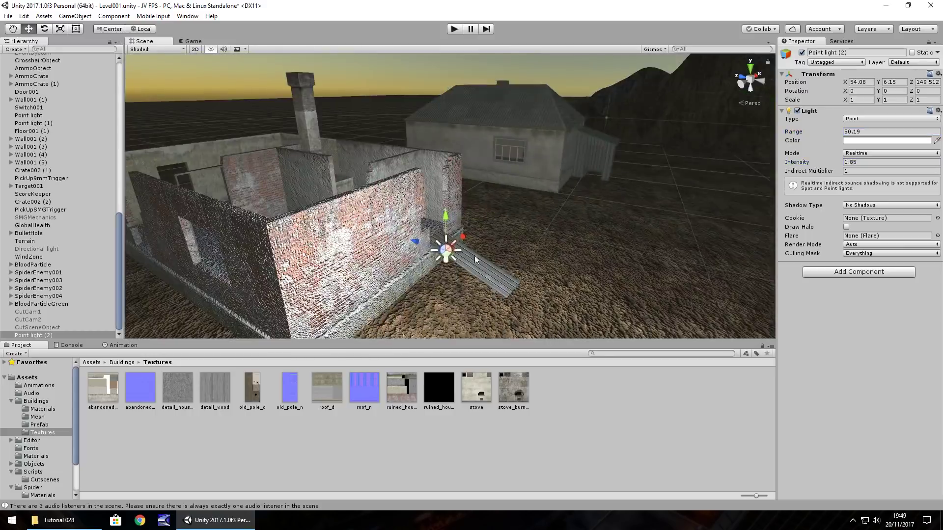
{"action": "left_click", "coordinate": [454, 29]}
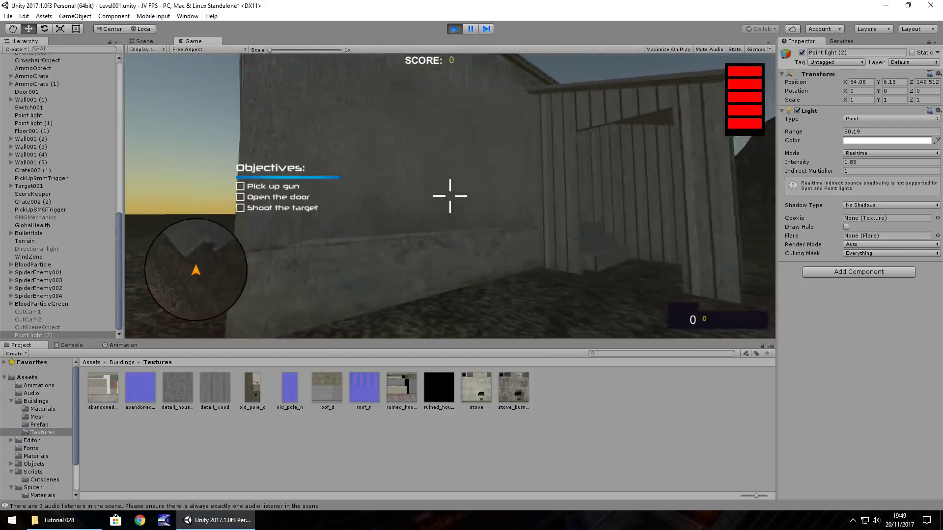
{"action": "key", "text": "ctrl+p"}
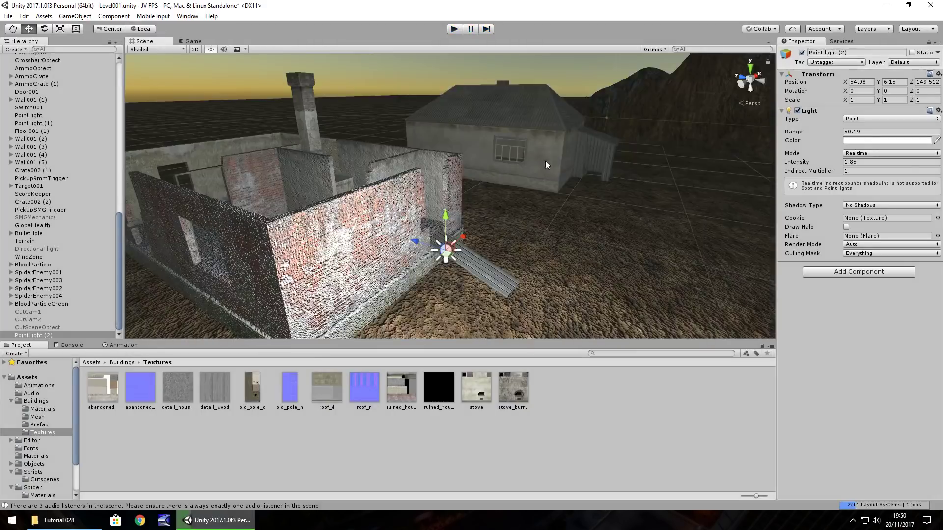
Enable Create from Grayscale on the abandoned_house_n normal map and apply the import settings.
{"action": "left_click", "coordinate": [538, 146]}
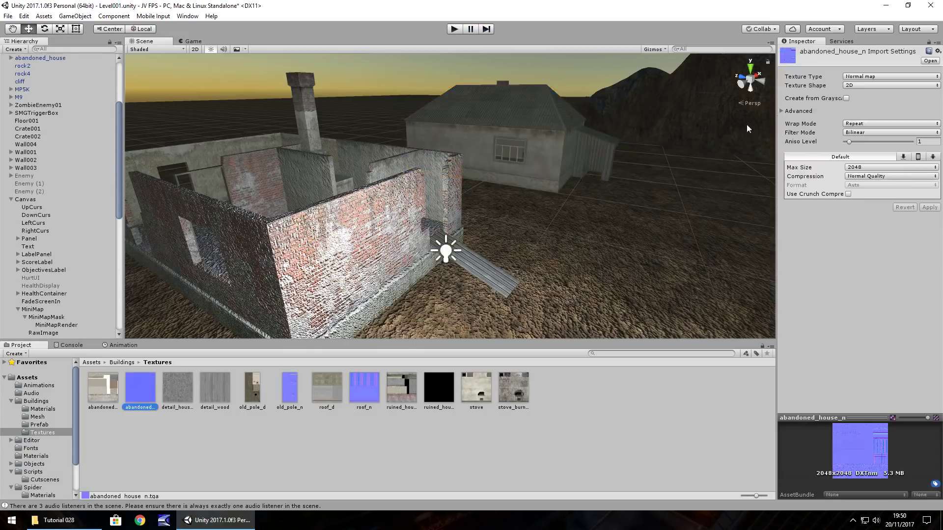
{"action": "left_click", "coordinate": [846, 99]}
{"action": "left_click", "coordinate": [930, 225]}
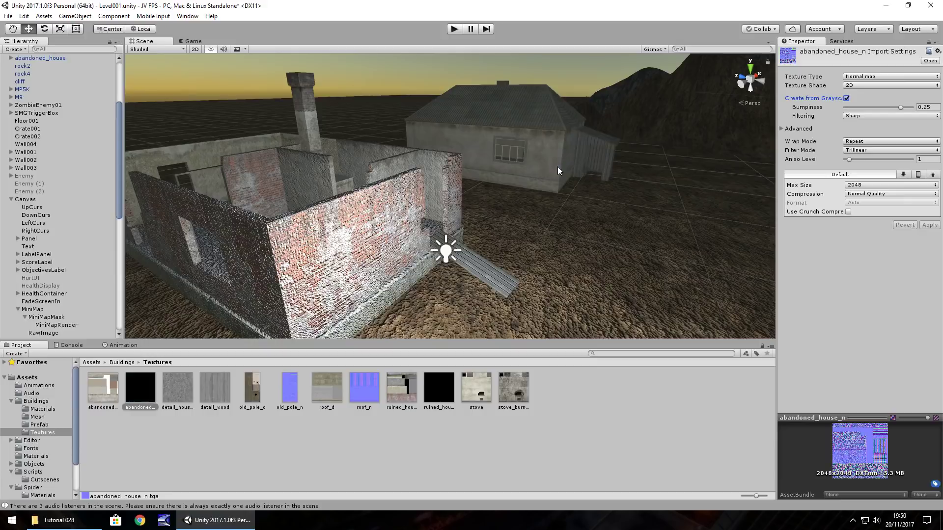
Move the point light along the X axis to about 70.93, in front of the abandoned house.
{"action": "right_click_drag", "start_coordinate": [581, 156], "coordinate": [304, 230]}
{"action": "left_click", "coordinate": [269, 242]}
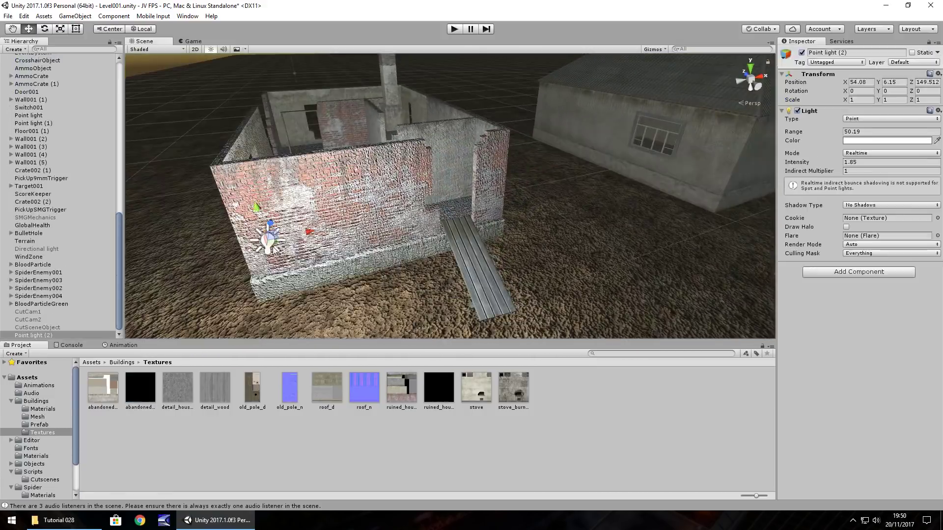
{"action": "left_click_drag", "start_coordinate": [270, 242], "coordinate": [689, 152]}
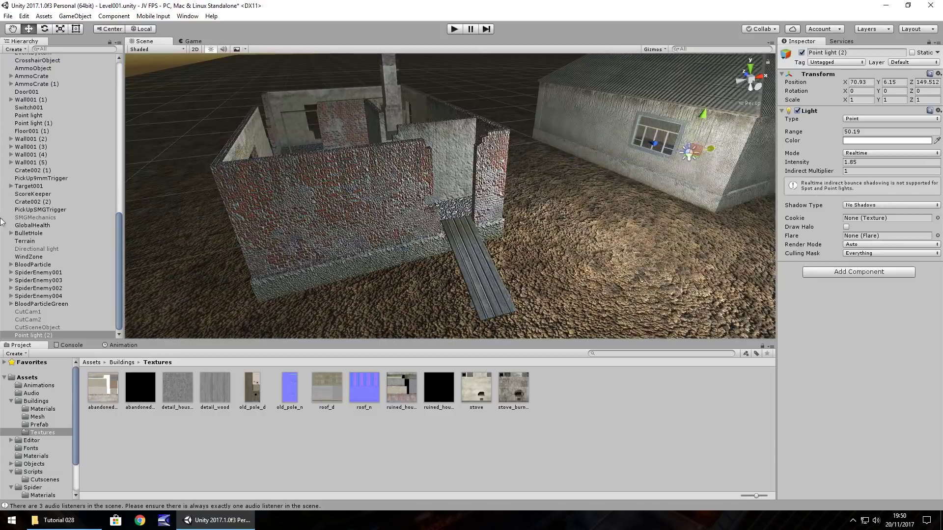
{"action": "right_click_drag", "start_coordinate": [701, 208], "coordinate": [547, 192]}
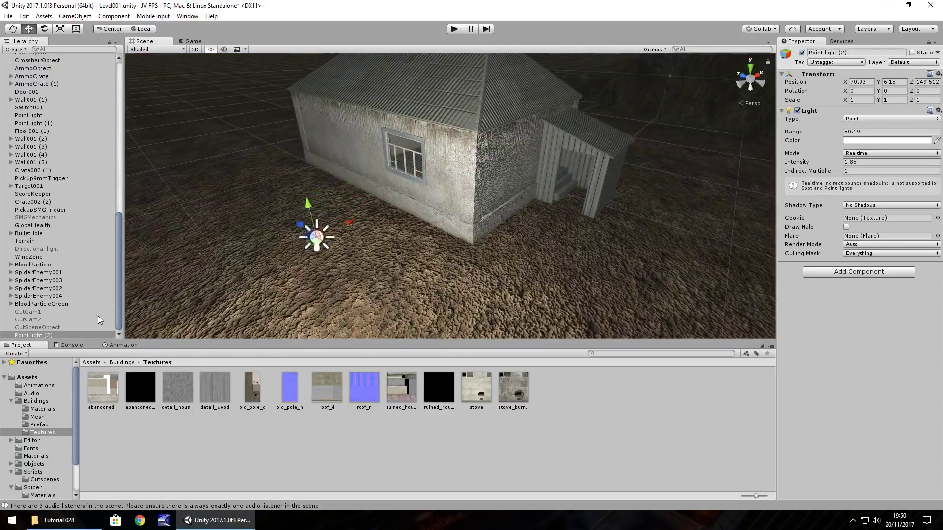
Collapse the FPSController, ruined_house and Canvas groups in the scene hierarchy.
{"action": "scroll", "coordinate": [98, 320], "scroll_direction": "up", "scroll_amount": 15}
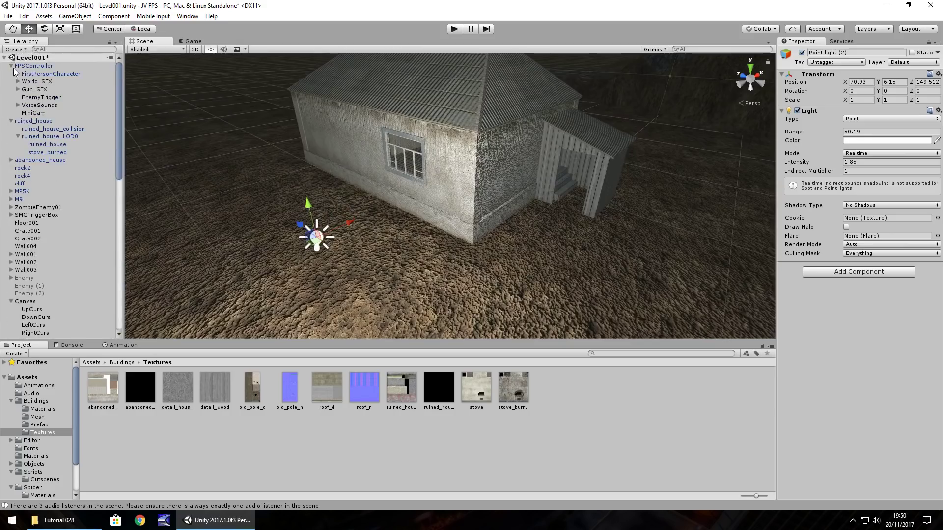
{"action": "left_click", "coordinate": [11, 66]}
{"action": "left_click", "coordinate": [11, 73]}
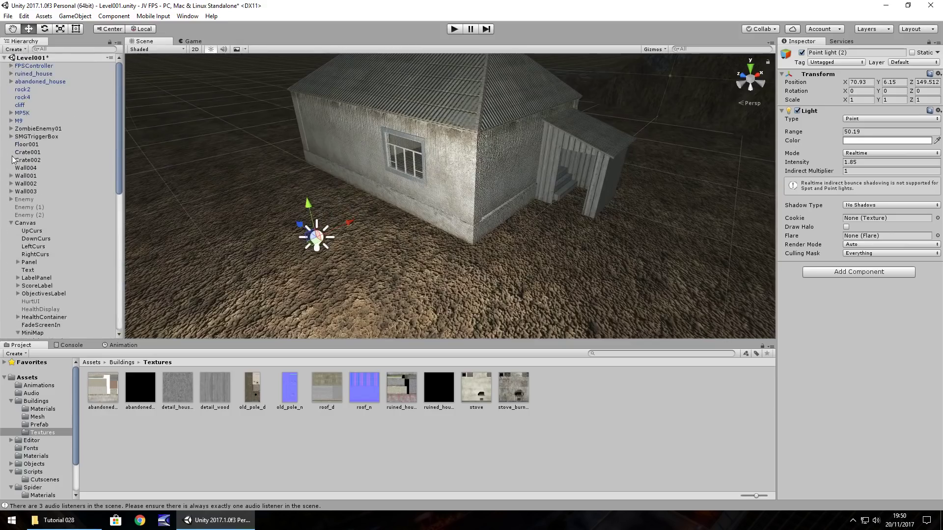
{"action": "left_click", "coordinate": [11, 223]}
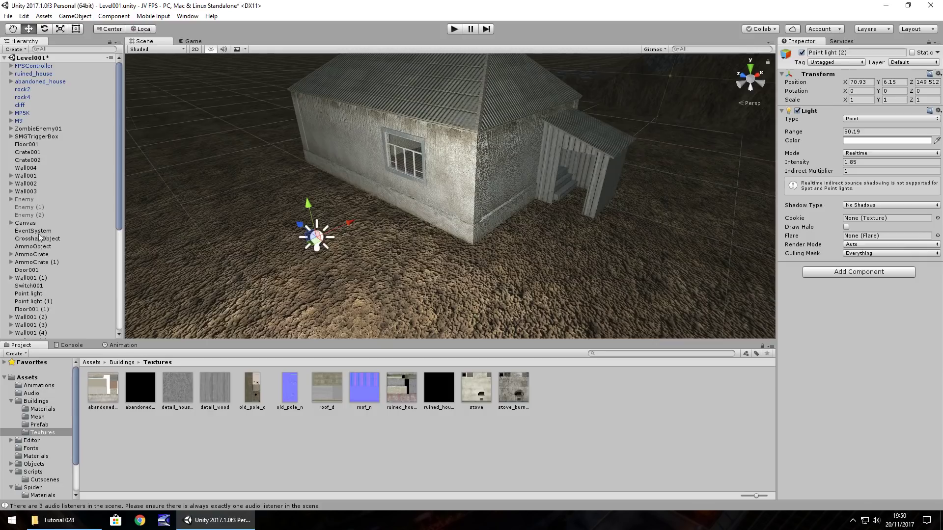
{"action": "scroll", "coordinate": [44, 255], "scroll_direction": "down", "scroll_amount": 5}
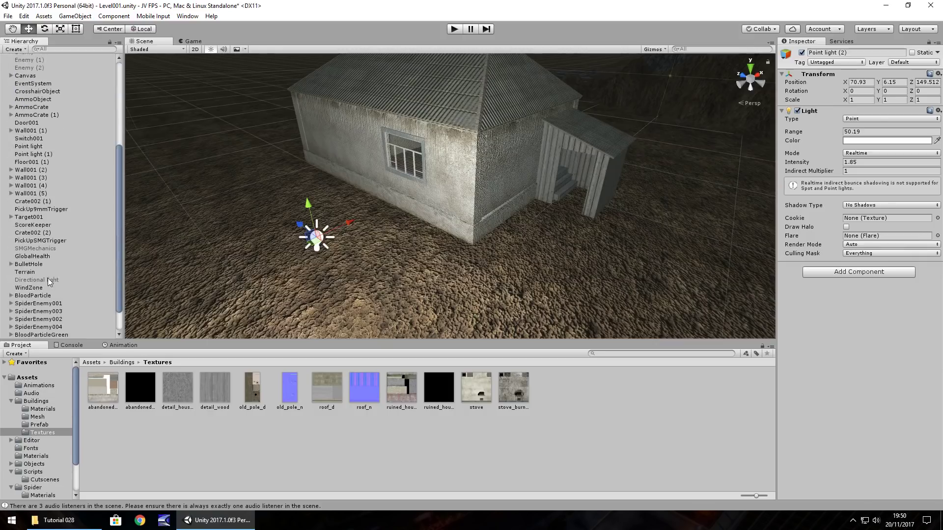
Enable the directional light, darken its color to a very dark grey, and check the lighting on both houses.
{"action": "left_click", "coordinate": [48, 280]}
{"action": "left_click", "coordinate": [802, 52]}
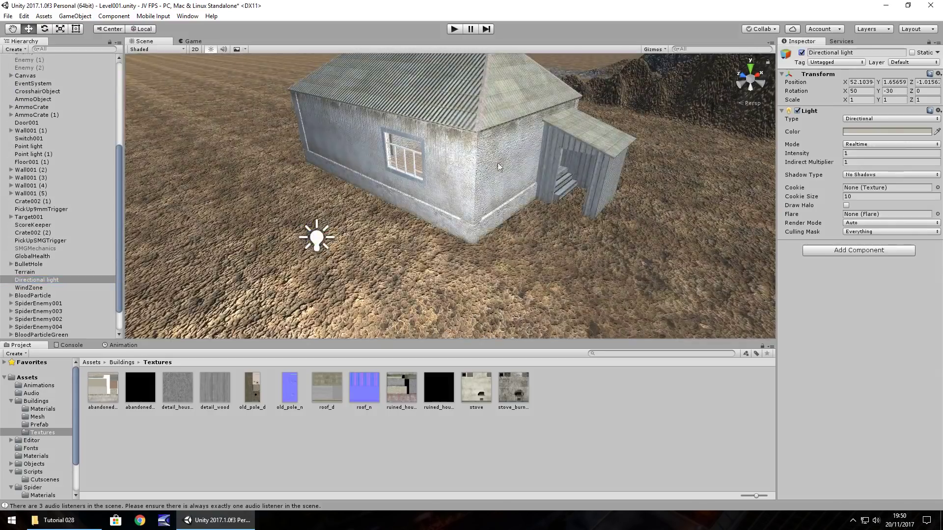
{"action": "left_click", "coordinate": [869, 132]}
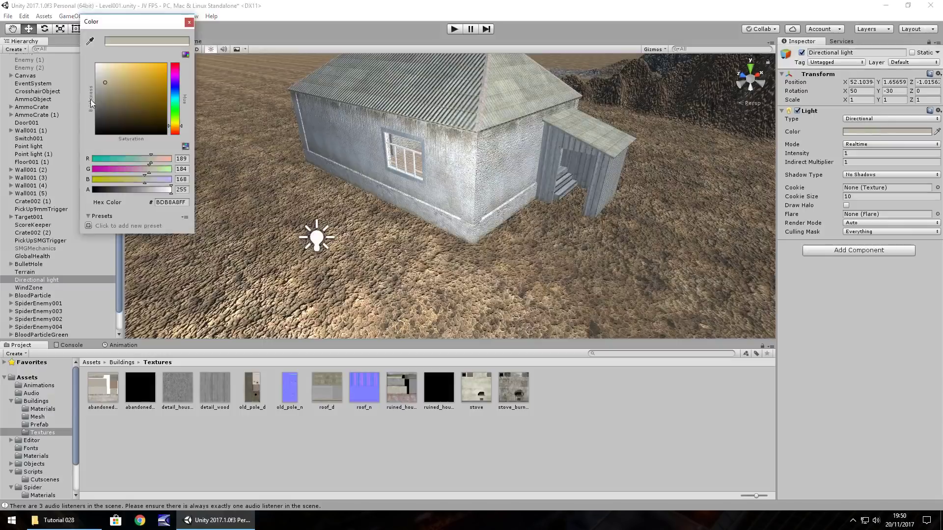
{"action": "left_click_drag", "start_coordinate": [90, 99], "coordinate": [98, 119]}
{"action": "left_click", "coordinate": [189, 22]}
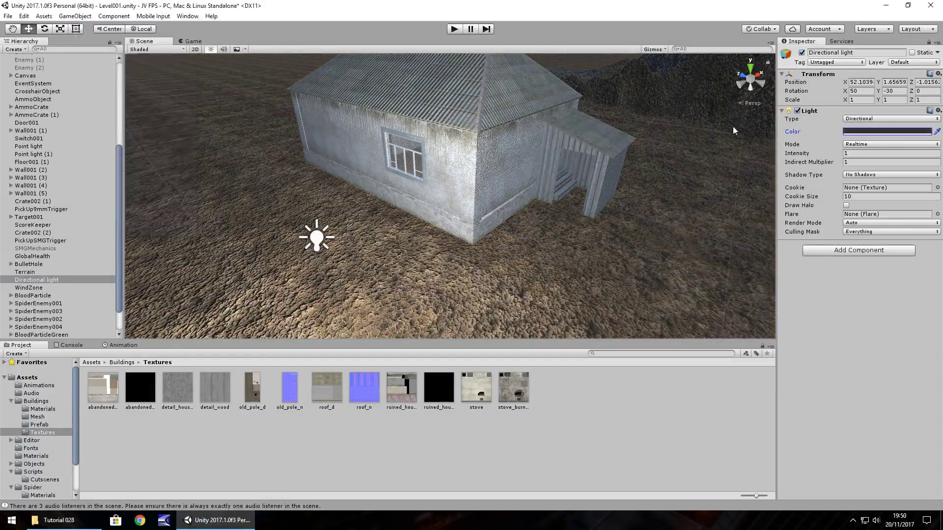
{"action": "right_click_drag", "start_coordinate": [733, 126], "coordinate": [449, 194]}
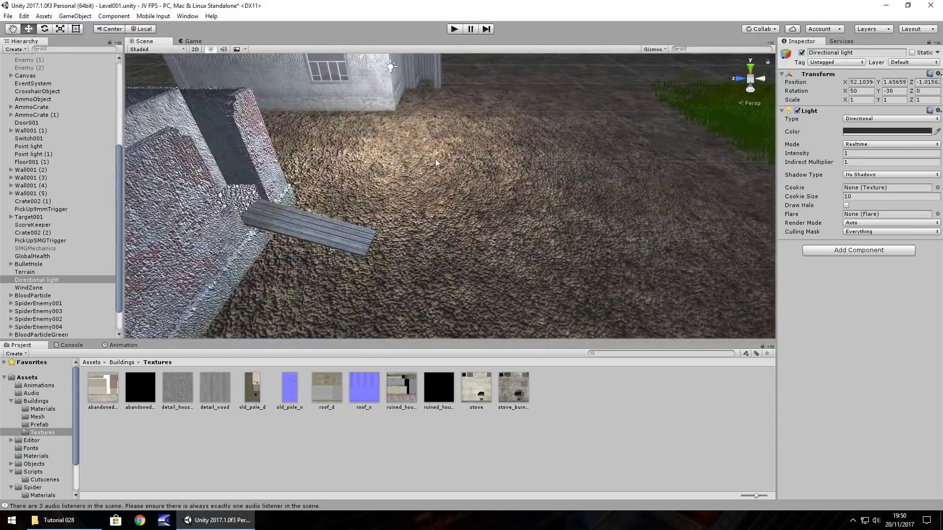
{"action": "right_click_drag", "start_coordinate": [436, 162], "coordinate": [337, 155]}
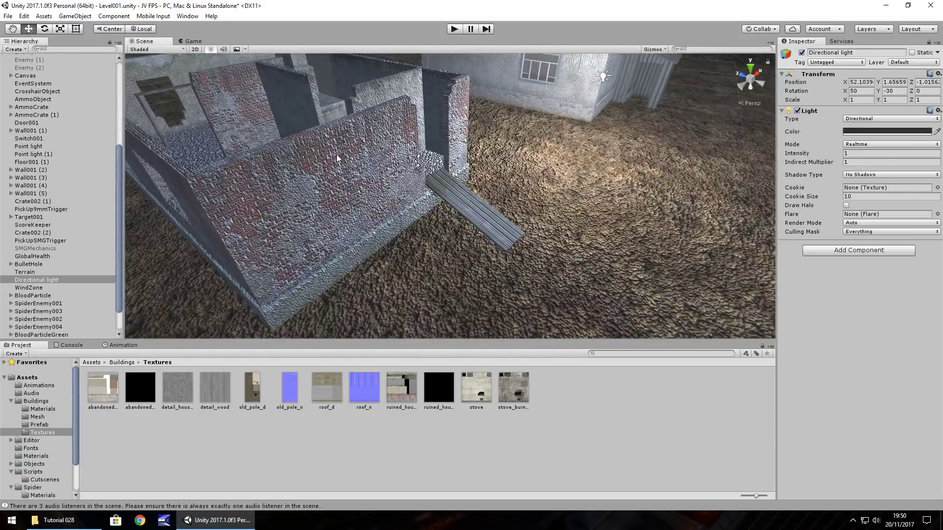
Try a bumpiness of 0.15 on the ruined_house_n normal map and apply it to the ruined house.
{"action": "left_click", "coordinate": [337, 154]}
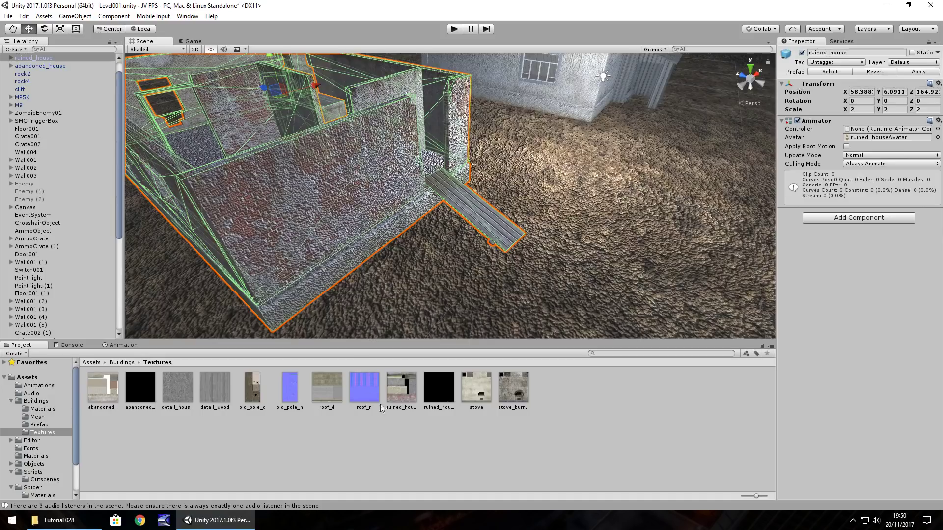
{"action": "left_click", "coordinate": [439, 388]}
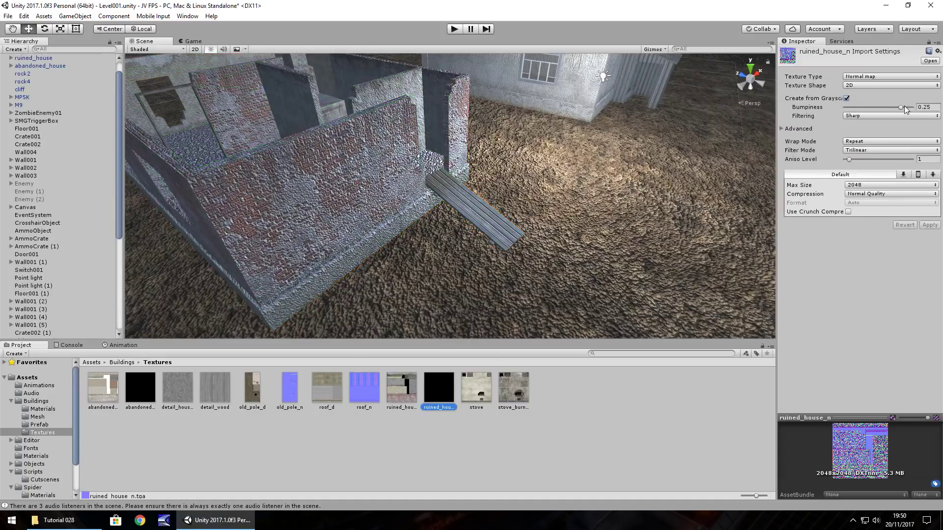
{"action": "left_click_drag", "start_coordinate": [902, 108], "coordinate": [899, 108]}
{"action": "left_click", "coordinate": [928, 108]}
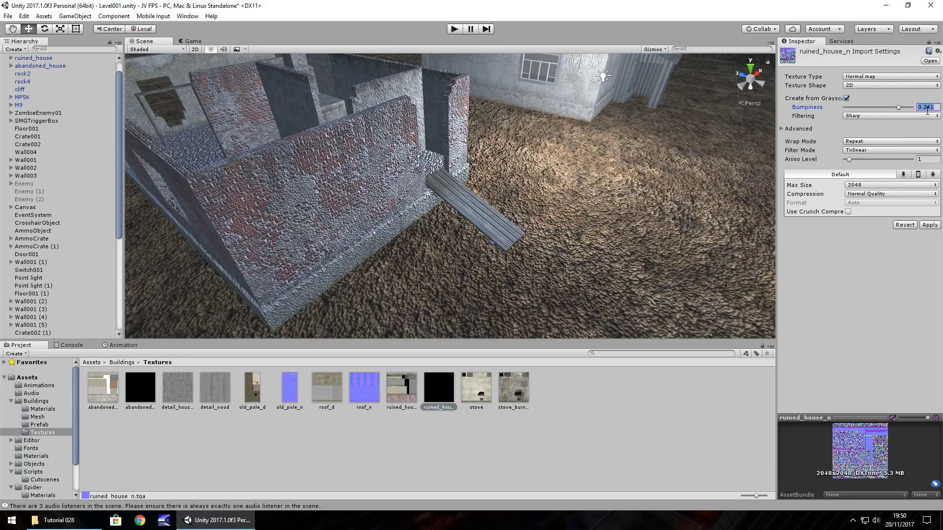
{"action": "type", "text": "0.15"}
{"action": "left_click", "coordinate": [928, 225]}
{"action": "middle_click_drag", "start_coordinate": [330, 181], "coordinate": [337, 180]}
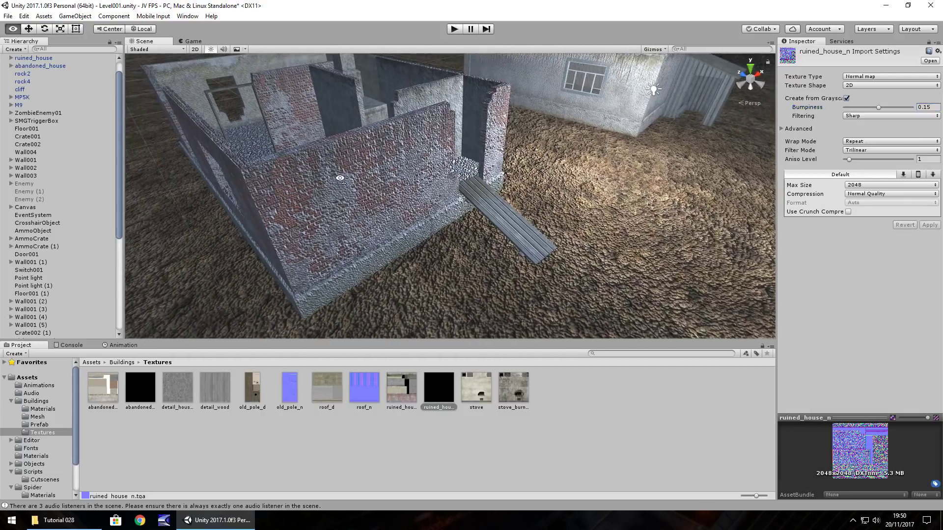
Try lowering the ruined_house_n normal map's bumpiness to 0.05, apply it, and inspect the brick walls.
{"action": "left_click", "coordinate": [935, 107]}
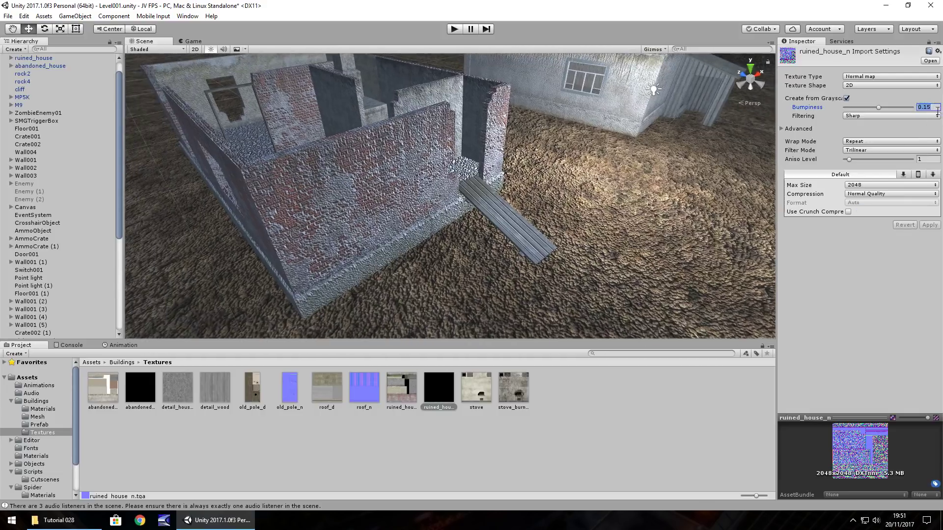
{"action": "type", "text": "0.05"}
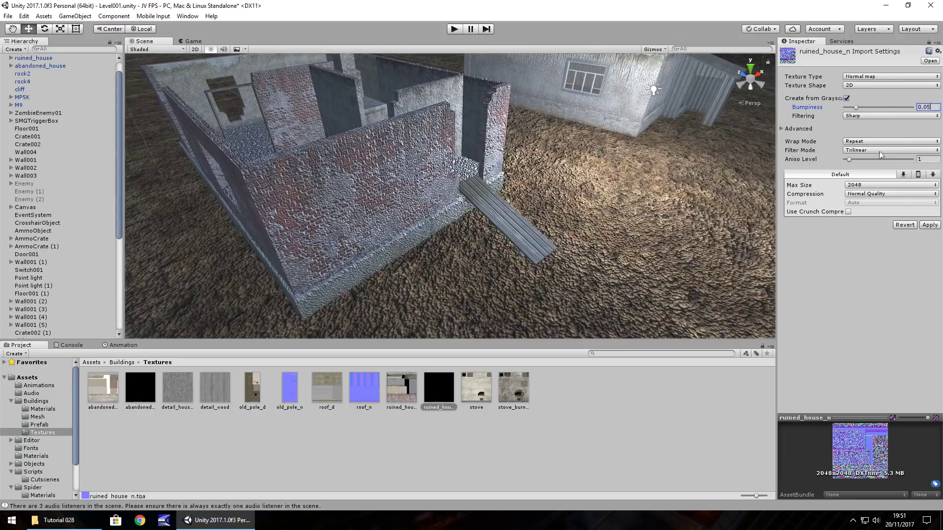
{"action": "left_click", "coordinate": [932, 225]}
{"action": "left_click_drag", "start_coordinate": [442, 157], "coordinate": [464, 154], "text": "alt"}
{"action": "left_click", "coordinate": [427, 171]}
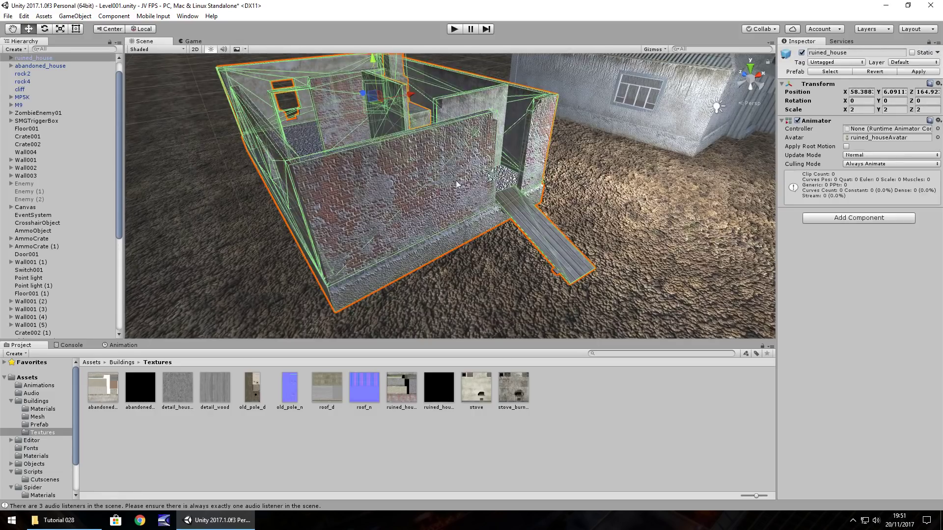
Set the ruined_house_n normal map's bumpiness to 0.1 and apply the import settings.
{"action": "left_click", "coordinate": [439, 389]}
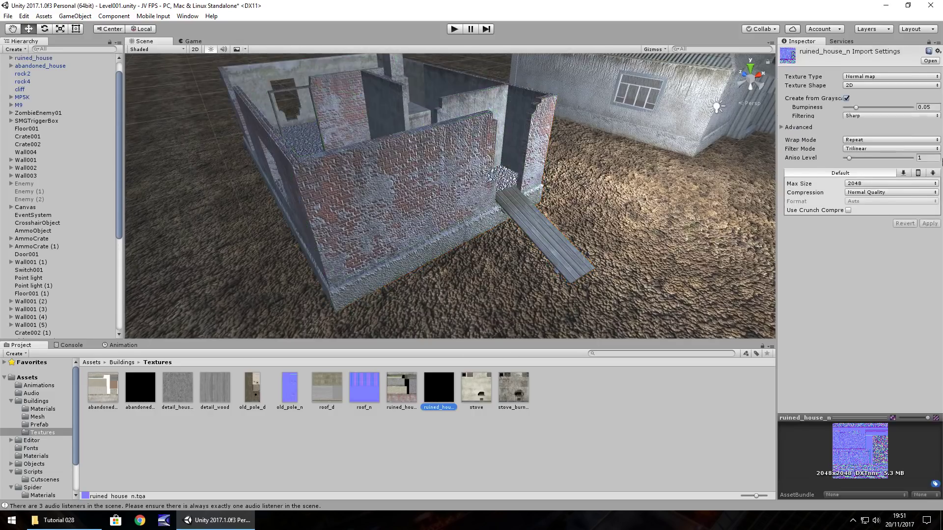
{"action": "left_click", "coordinate": [934, 108]}
{"action": "type", "text": "0.12"}
{"action": "key", "text": "BackSpace"}
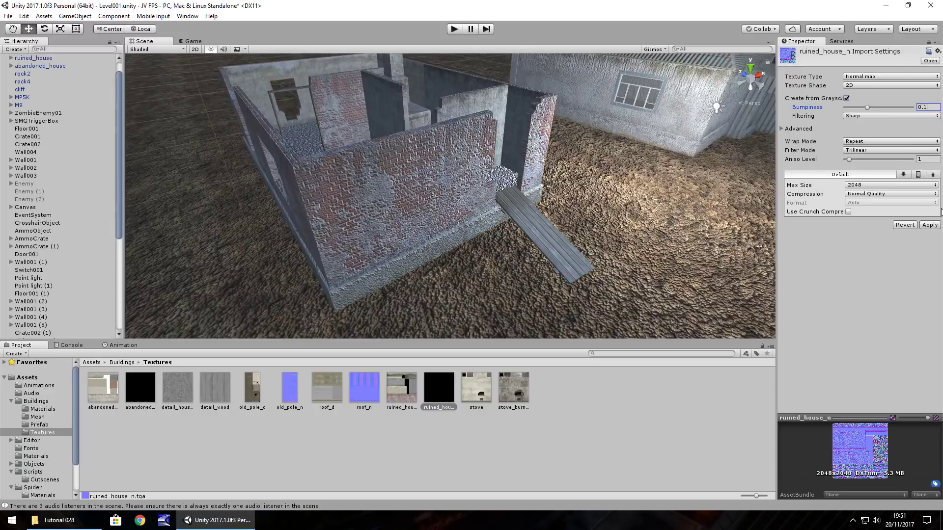
{"action": "left_click", "coordinate": [928, 225]}
{"action": "scroll", "coordinate": [554, 193], "scroll_direction": "up", "scroll_amount": 5}
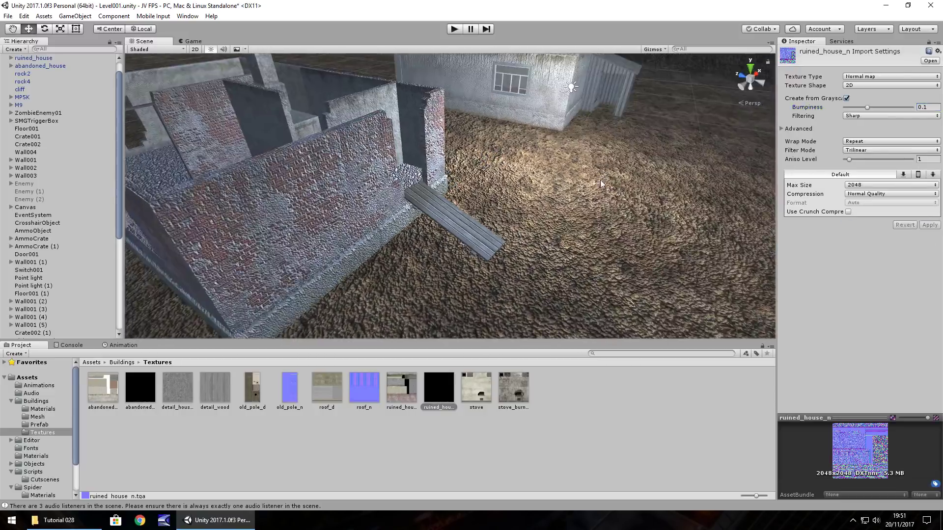
Add a cube and place it at the foot of the abandoned house's porch steps, at about X 90.09, Y -0.05, Z 149.29.
{"action": "left_click", "coordinate": [464, 218]}
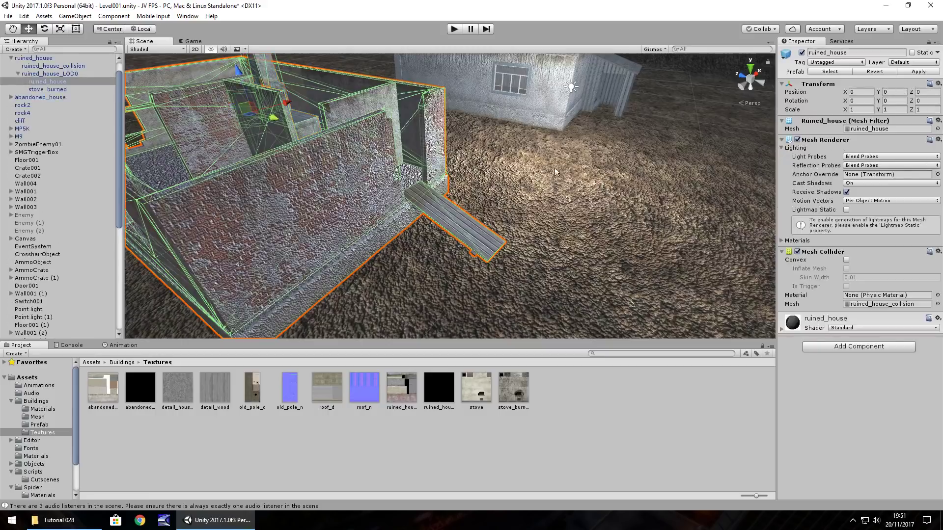
{"action": "right_click_drag", "start_coordinate": [556, 172], "coordinate": [501, 194]}
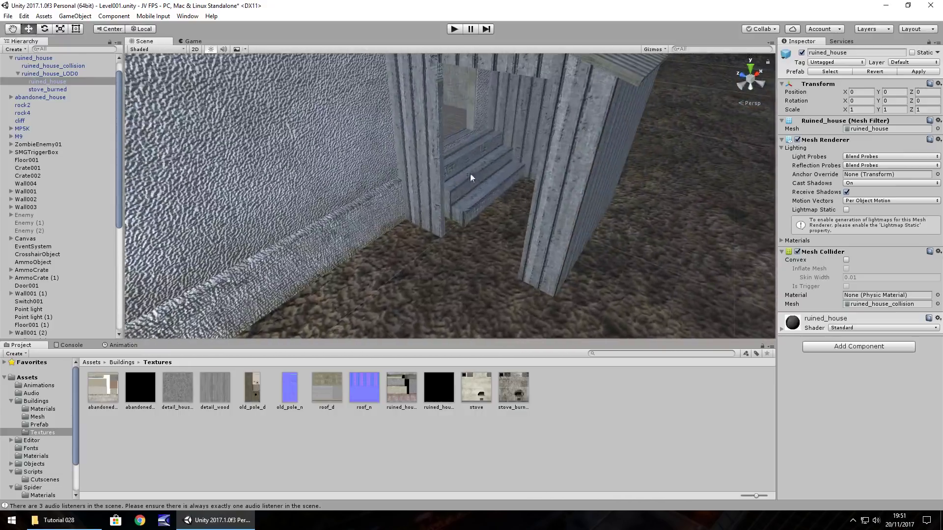
{"action": "right_click_drag", "start_coordinate": [471, 178], "coordinate": [282, 158]}
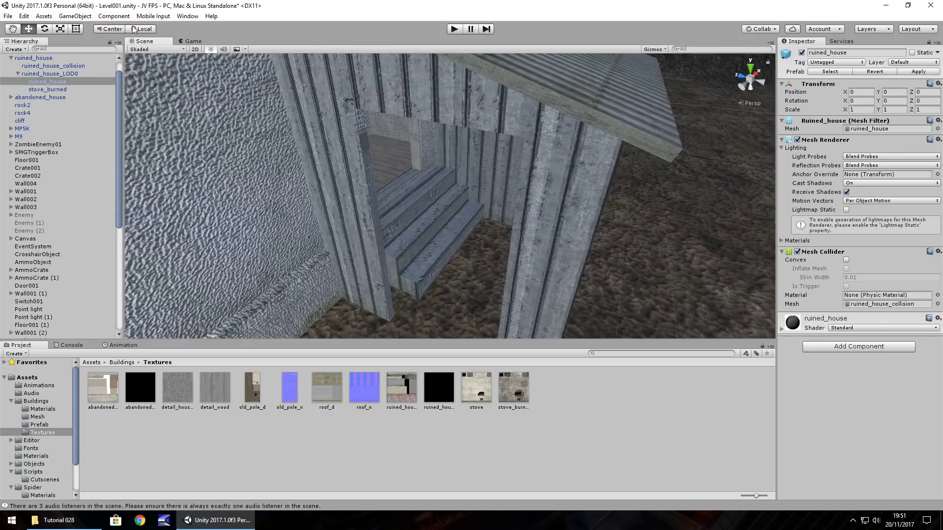
{"action": "left_click", "coordinate": [355, 149]}
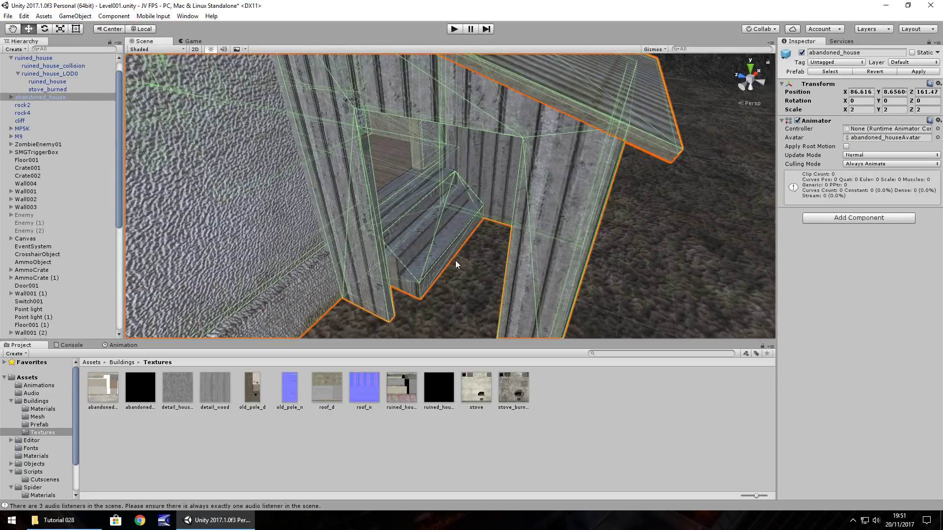
{"action": "right_click", "coordinate": [44, 99]}
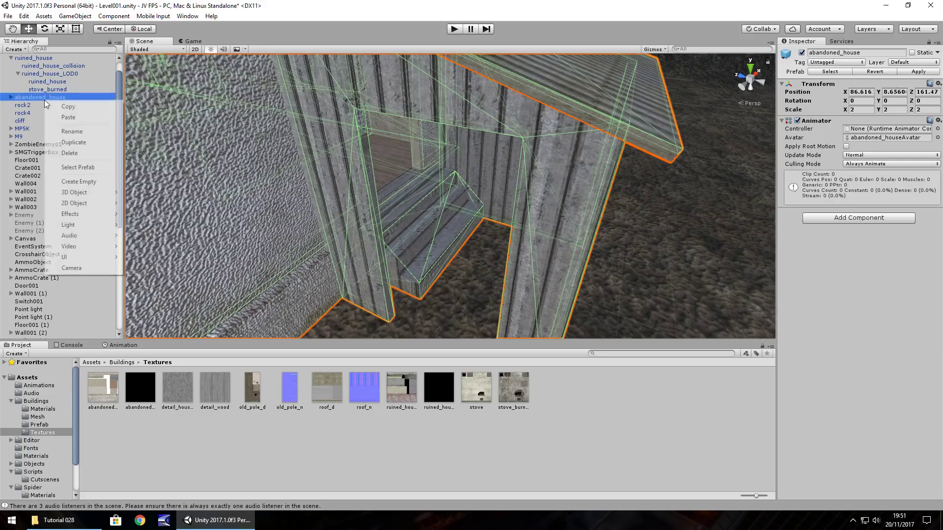
{"action": "left_click", "coordinate": [76, 16]}
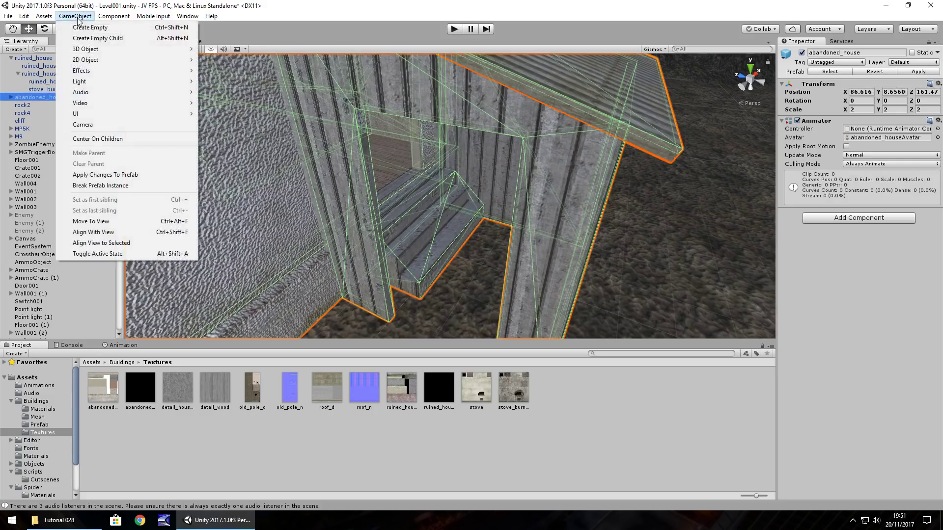
{"action": "mouse_move", "coordinate": [87, 51]}
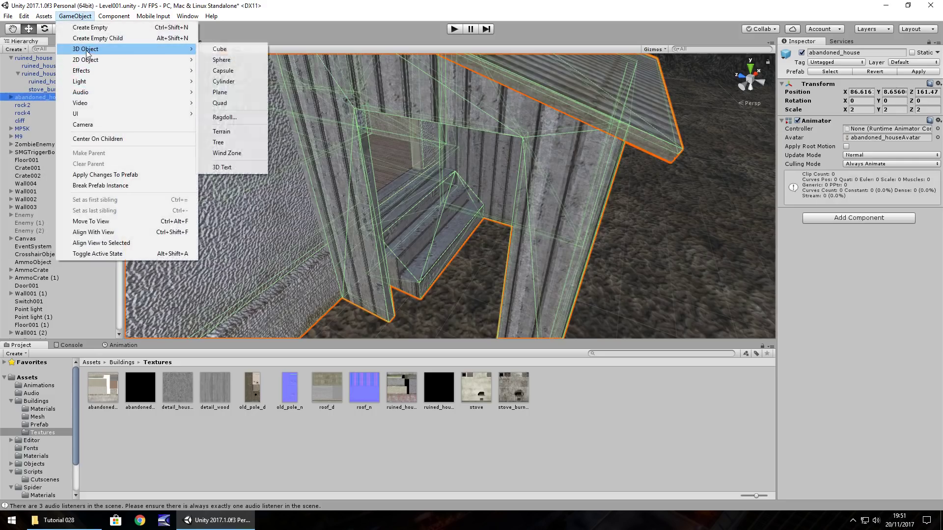
{"action": "left_click", "coordinate": [220, 49]}
{"action": "left_click_drag", "start_coordinate": [449, 160], "coordinate": [503, 236]}
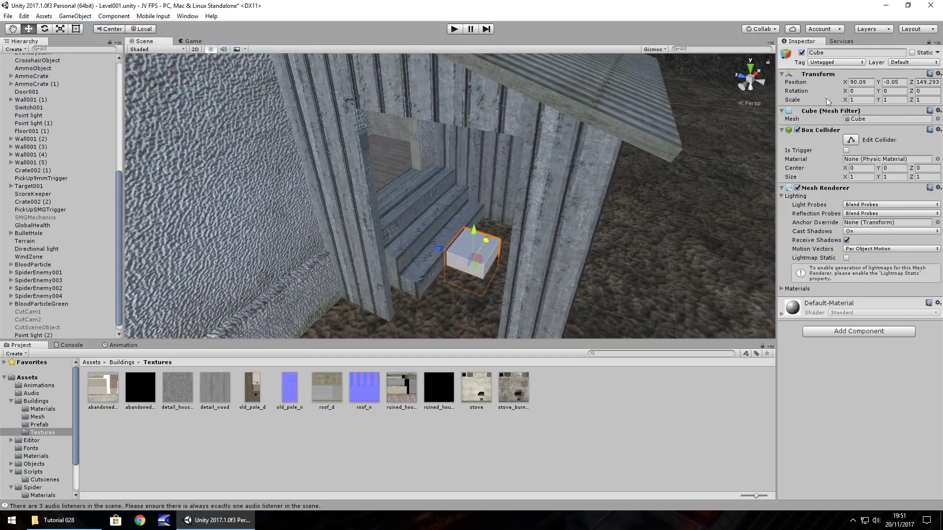
Tilt the cube to an X rotation of about -22.98 and enlarge its scale to about X 2.96 and Z 2.85.
{"action": "left_click_drag", "start_coordinate": [846, 93], "coordinate": [466, 87]}
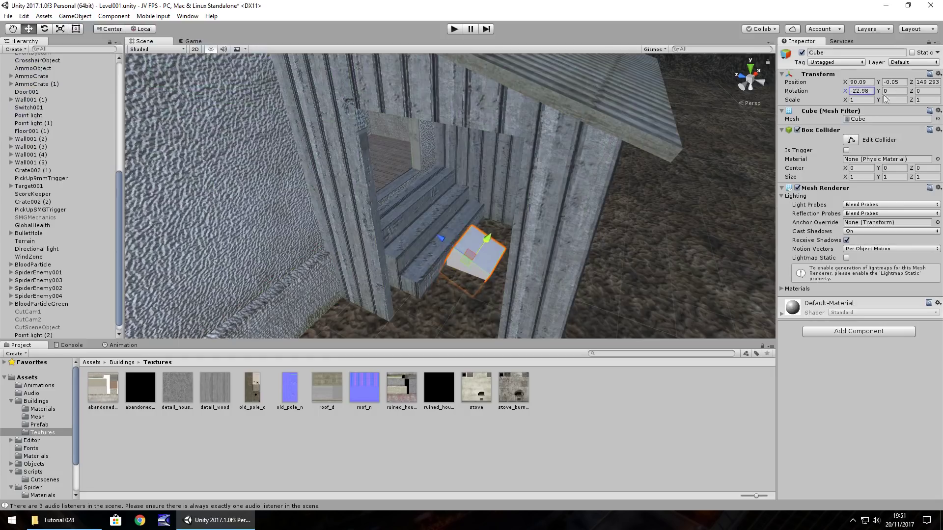
{"action": "left_click", "coordinate": [860, 100]}
{"action": "left_click_drag", "start_coordinate": [845, 100], "coordinate": [735, 331]}
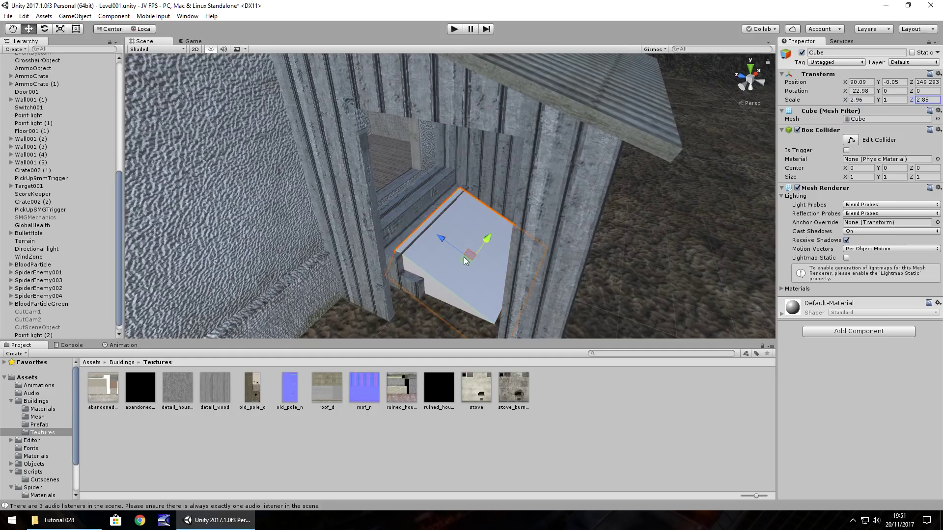
Move the cube up over the porch steps to about Y 0.35, Z 149.93 and steepen its X rotation to about -31.48.
{"action": "left_click_drag", "start_coordinate": [464, 258], "coordinate": [433, 220]}
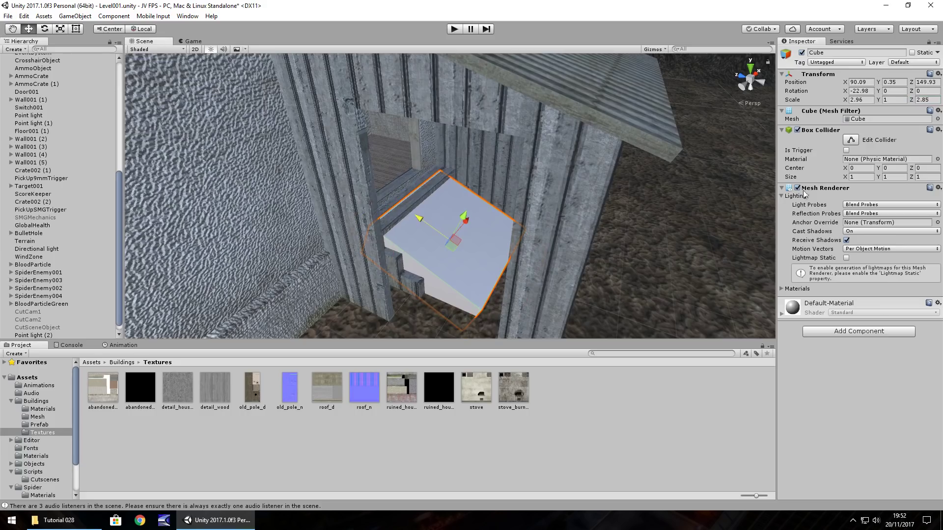
{"action": "left_click", "coordinate": [855, 91]}
{"action": "type", "text": "-31.6"}
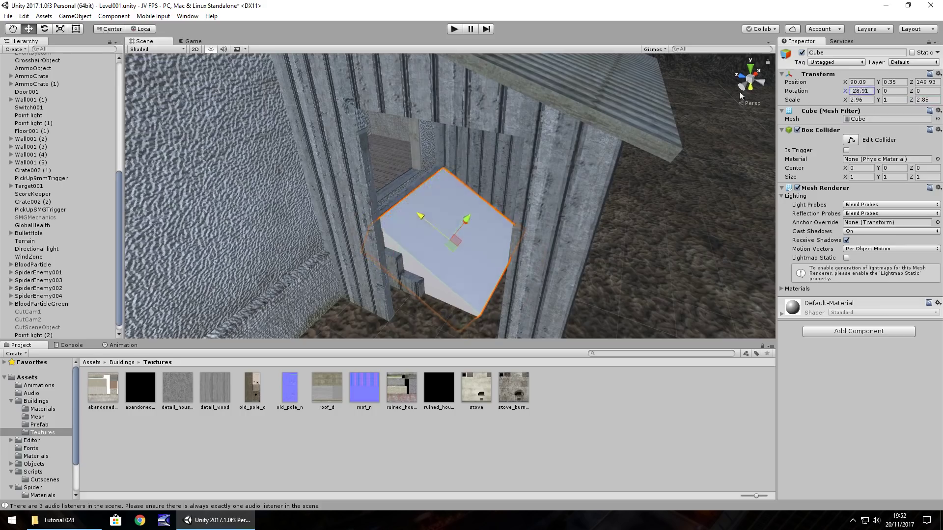
{"action": "left_click", "coordinate": [420, 217]}
{"action": "left_click", "coordinate": [420, 216]}
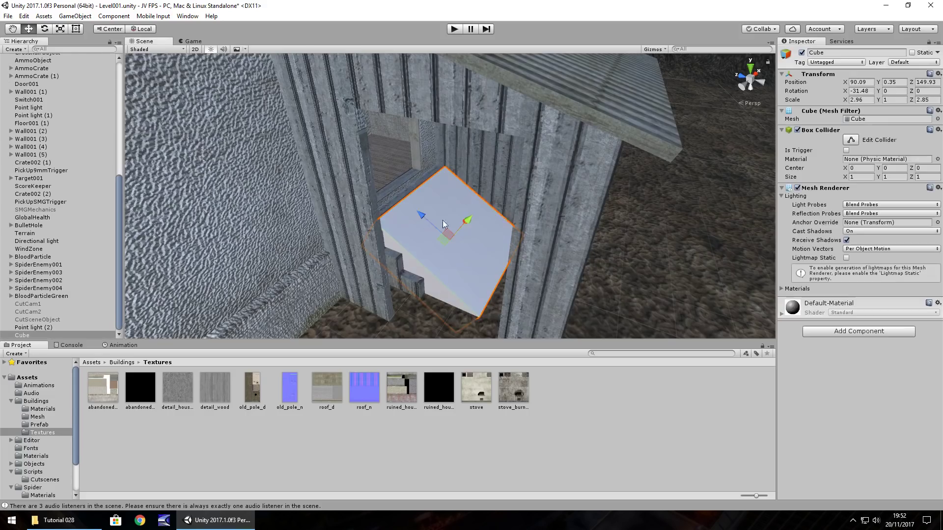
Disable the cube's Mesh Renderer so only its collider remains, and make the cube a child of abandoned_house.
{"action": "left_click", "coordinate": [797, 188]}
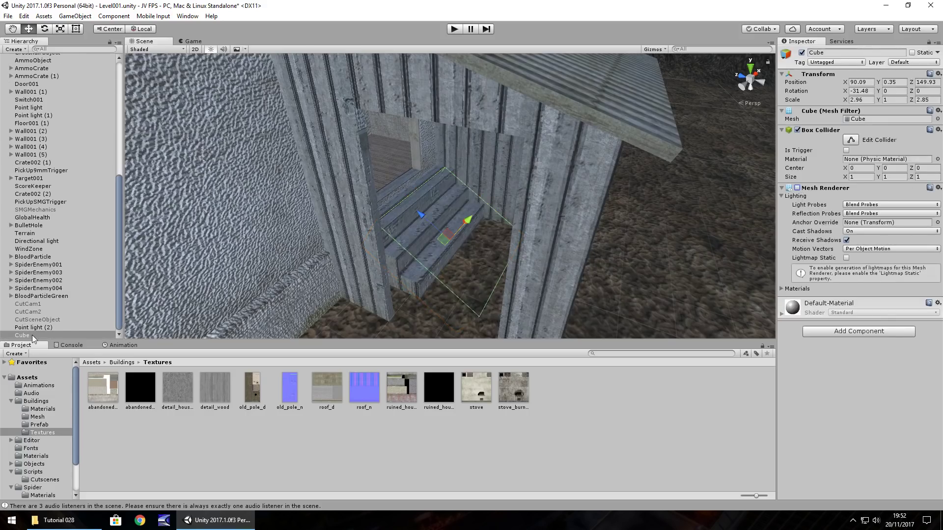
{"action": "left_click_drag", "start_coordinate": [33, 339], "coordinate": [40, 114]}
Play-test the level by walking up the porch ramp and through both the abandoned and ruined houses, and stop the game.
{"action": "left_click", "coordinate": [455, 29]}
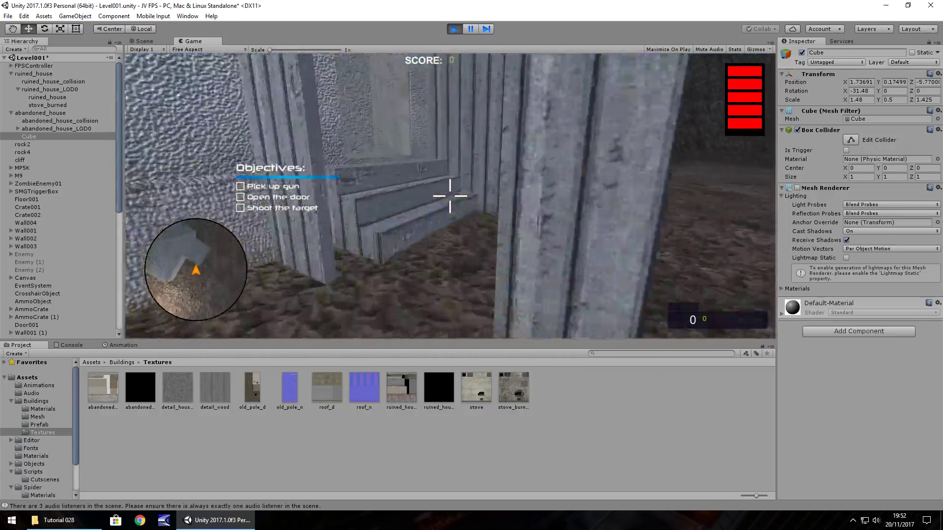
{"action": "key", "text": "w"}
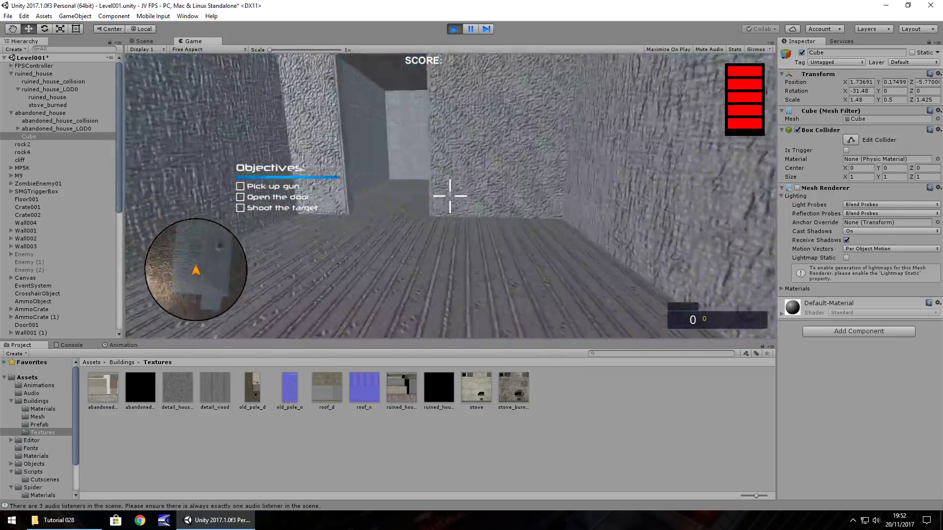
{"action": "key", "text": "w"}
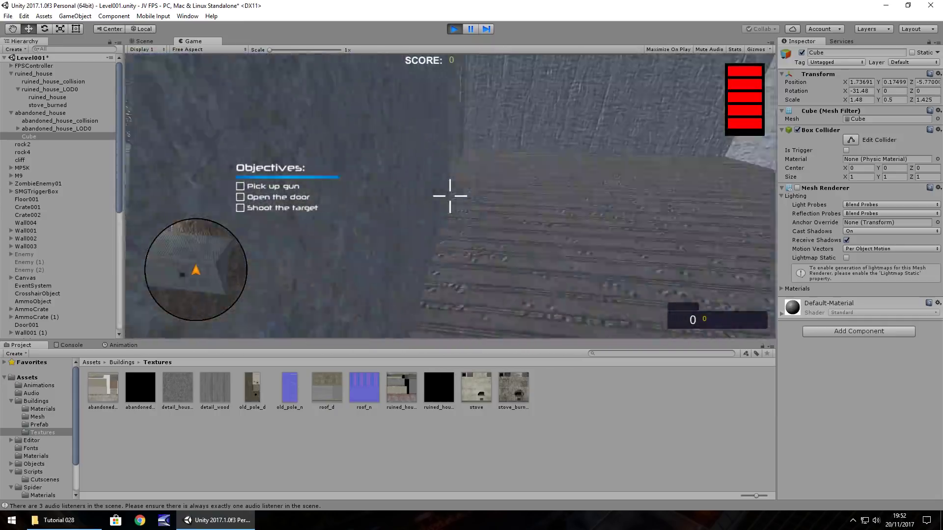
{"action": "key", "text": "w"}
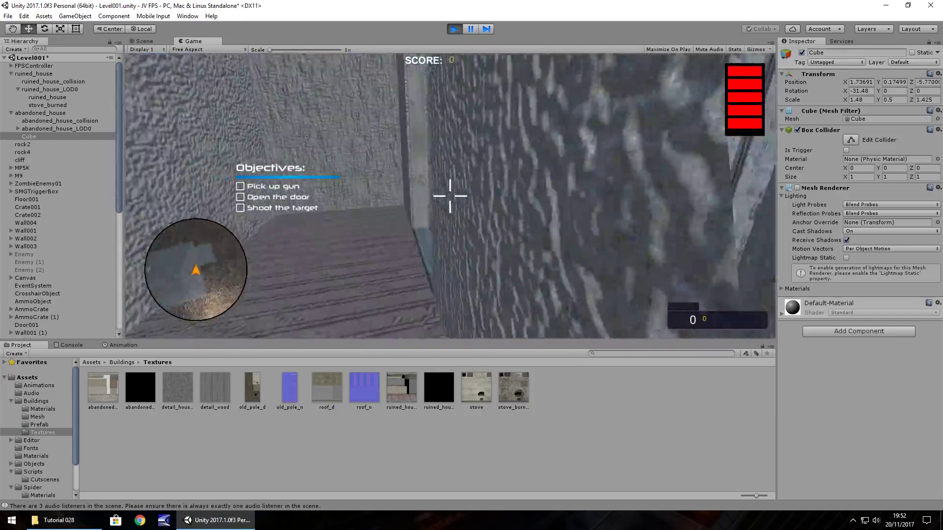
{"action": "key", "text": "w"}
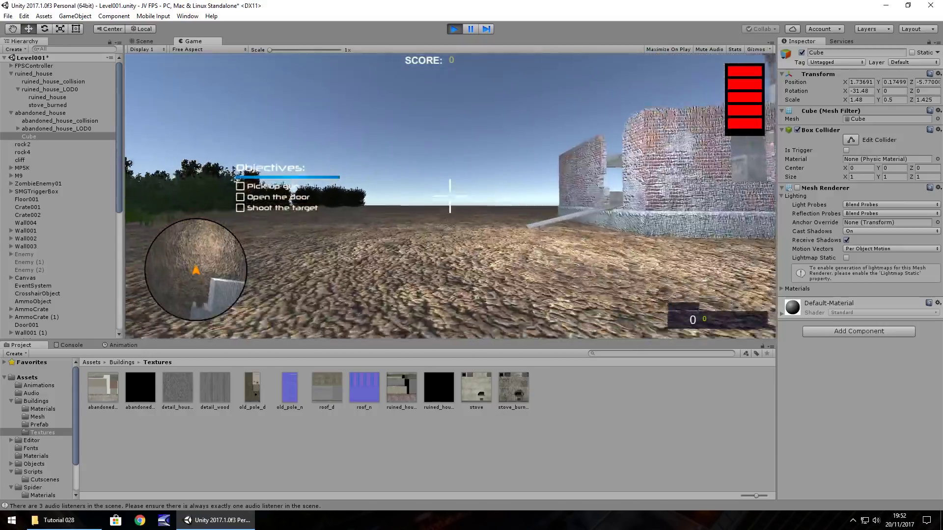
{"action": "key", "text": "w"}
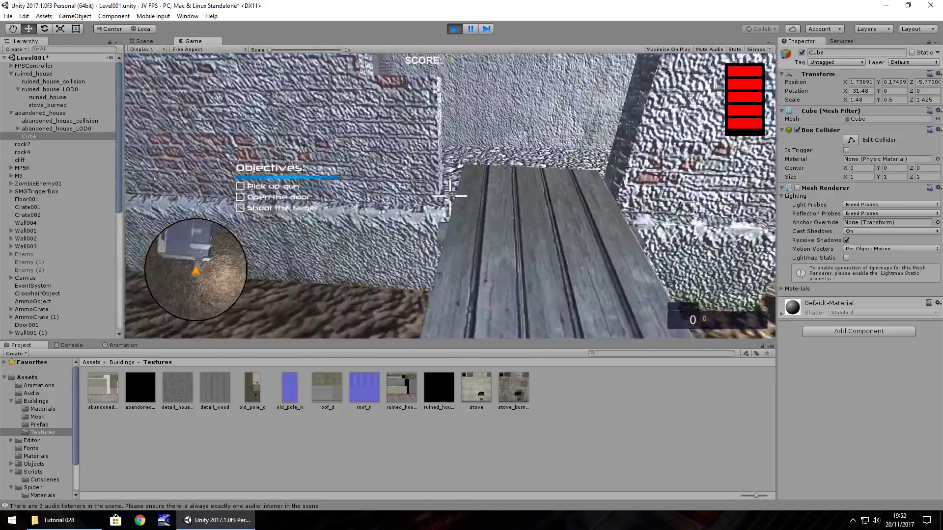
{"action": "key", "text": "w"}
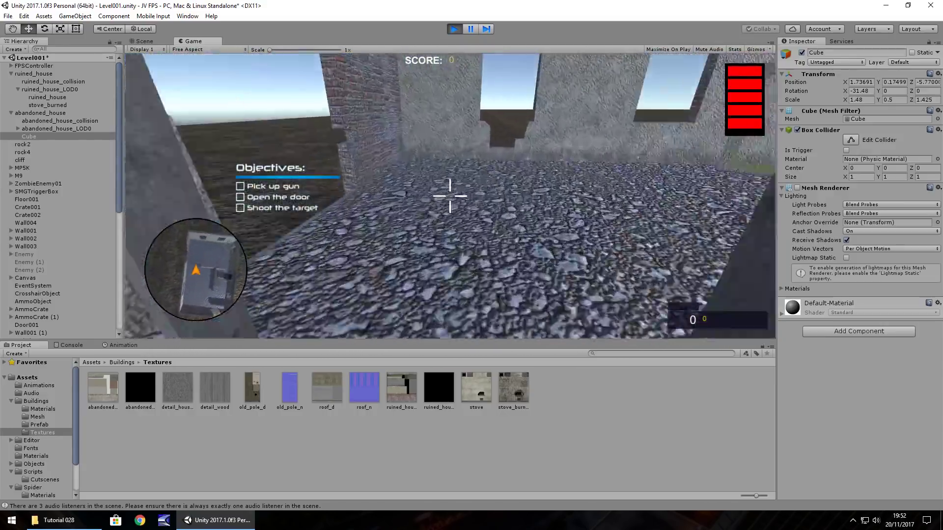
{"action": "key", "text": "w"}
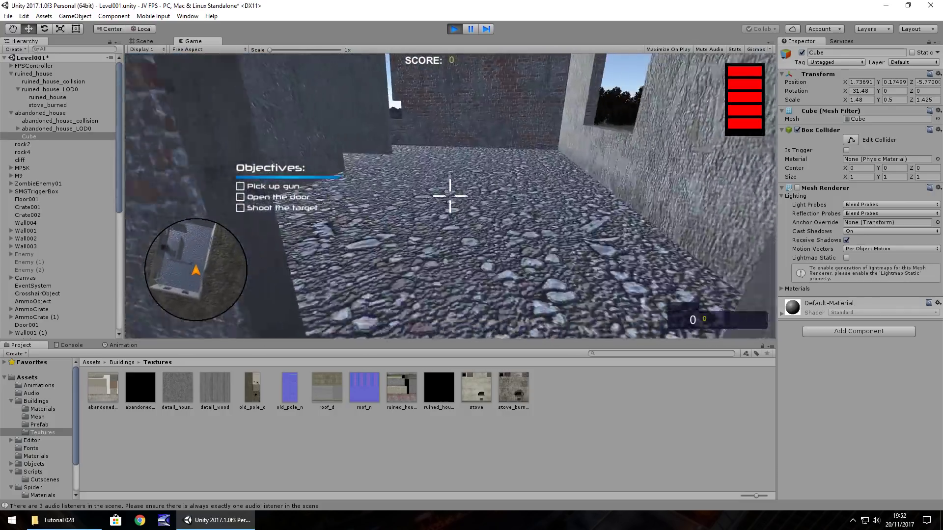
{"action": "key", "text": "w"}
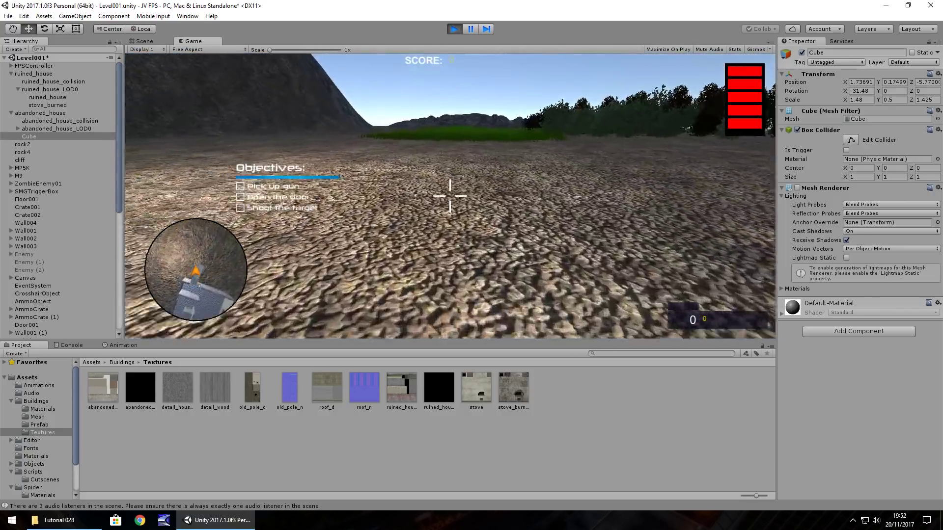
{"action": "key", "text": "ctrl+p"}
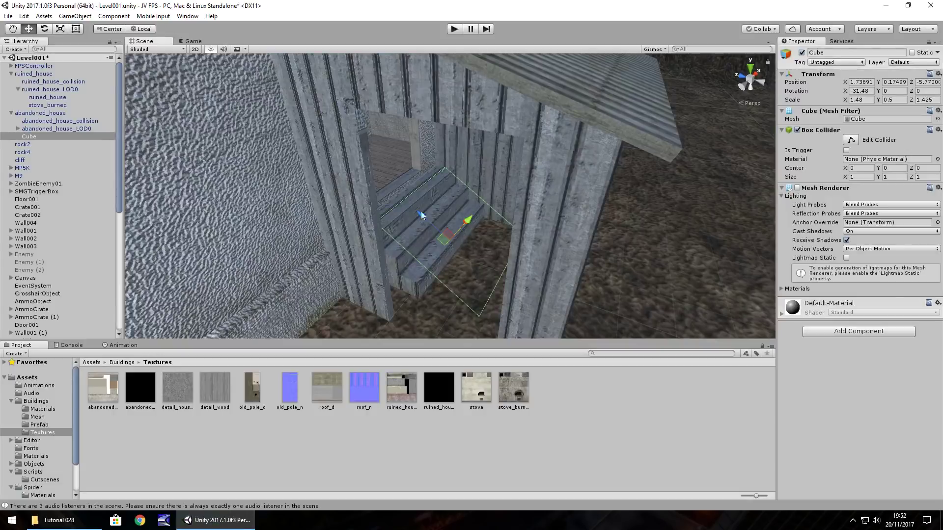
Look over the terrain around the two houses in the scene and select abandoned_house to examine it from outside.
{"action": "right_click_drag", "start_coordinate": [422, 215], "coordinate": [468, 307]}
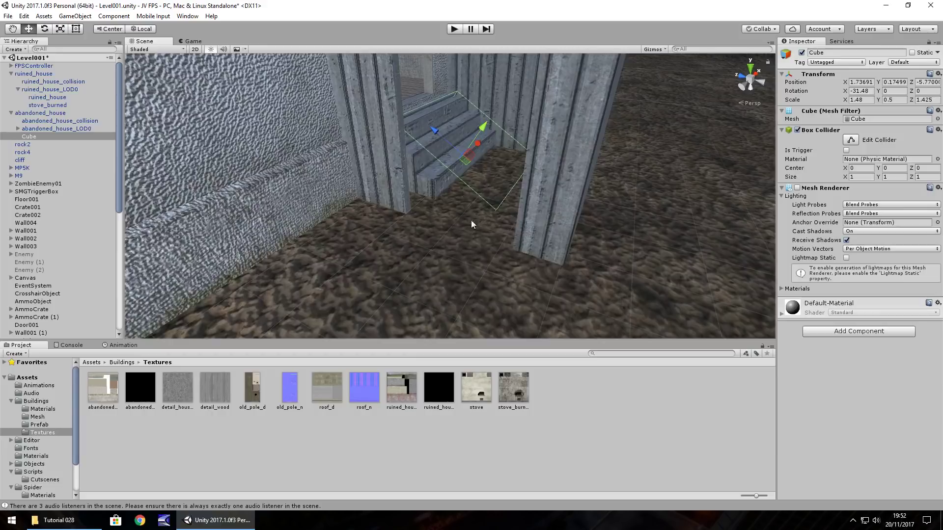
{"action": "right_click_drag", "start_coordinate": [471, 220], "coordinate": [694, 238]}
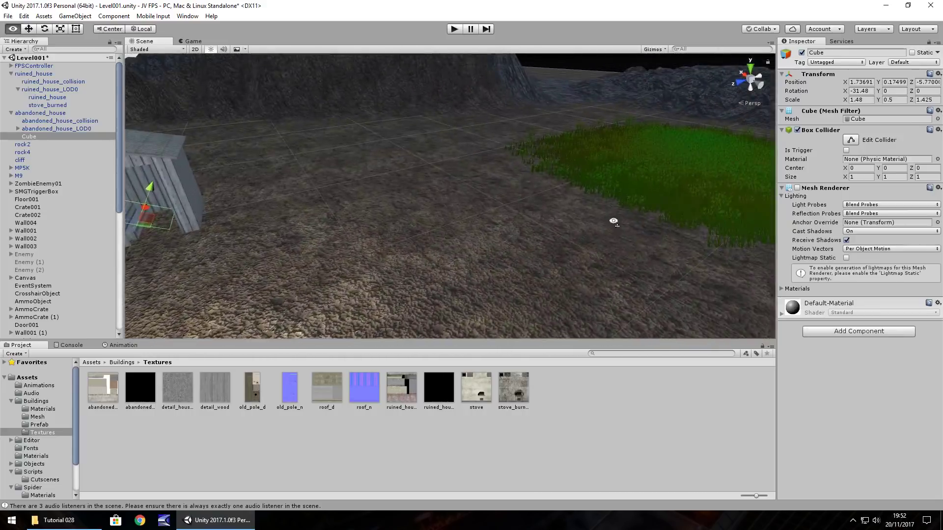
{"action": "right_click_drag", "start_coordinate": [613, 221], "coordinate": [412, 230]}
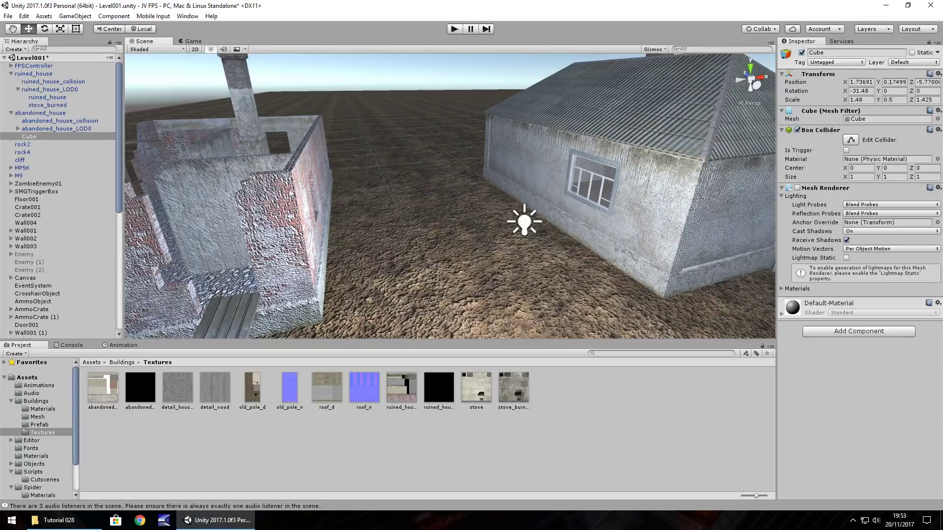
{"action": "left_click_drag", "start_coordinate": [419, 225], "coordinate": [429, 149], "text": "alt"}
{"action": "left_click", "coordinate": [429, 149]}
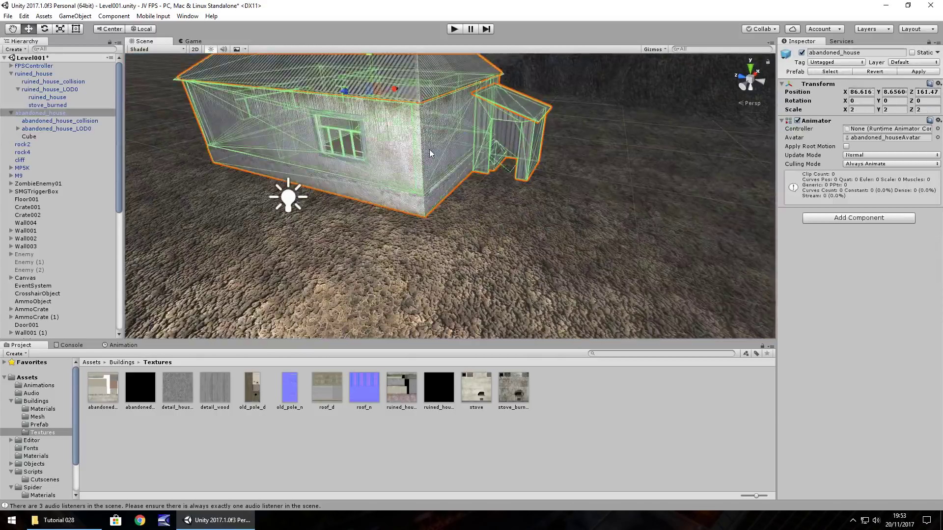
{"action": "left_click_drag", "start_coordinate": [529, 217], "coordinate": [309, 223], "text": "alt"}
{"action": "key", "text": "f"}
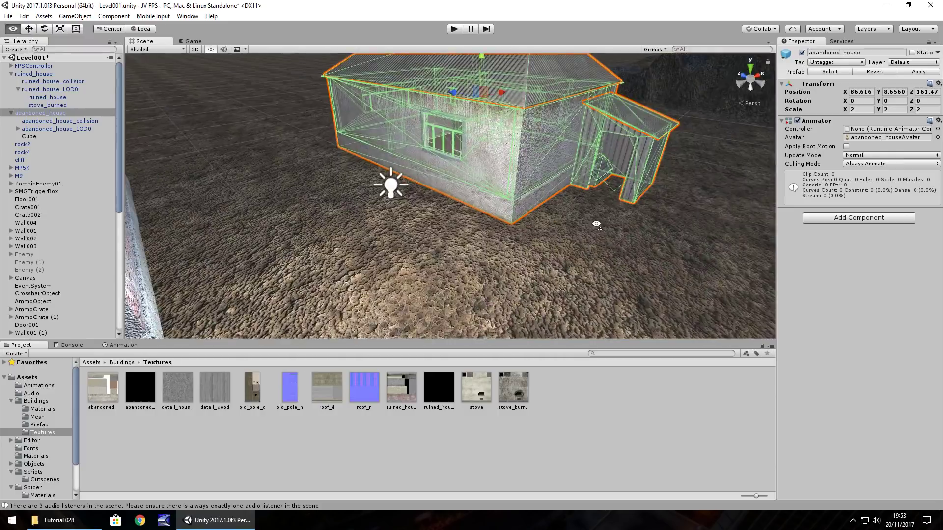